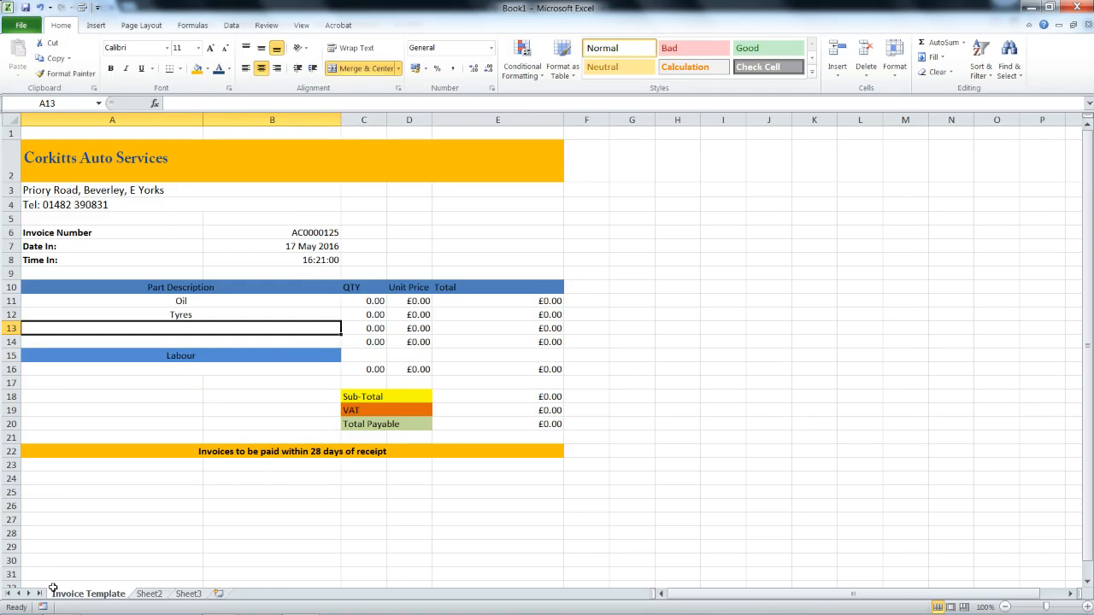
# Open the Windows Start menu on top of the Corkitts Auto Services invoice workbook.
pyautogui.click(21, 603)
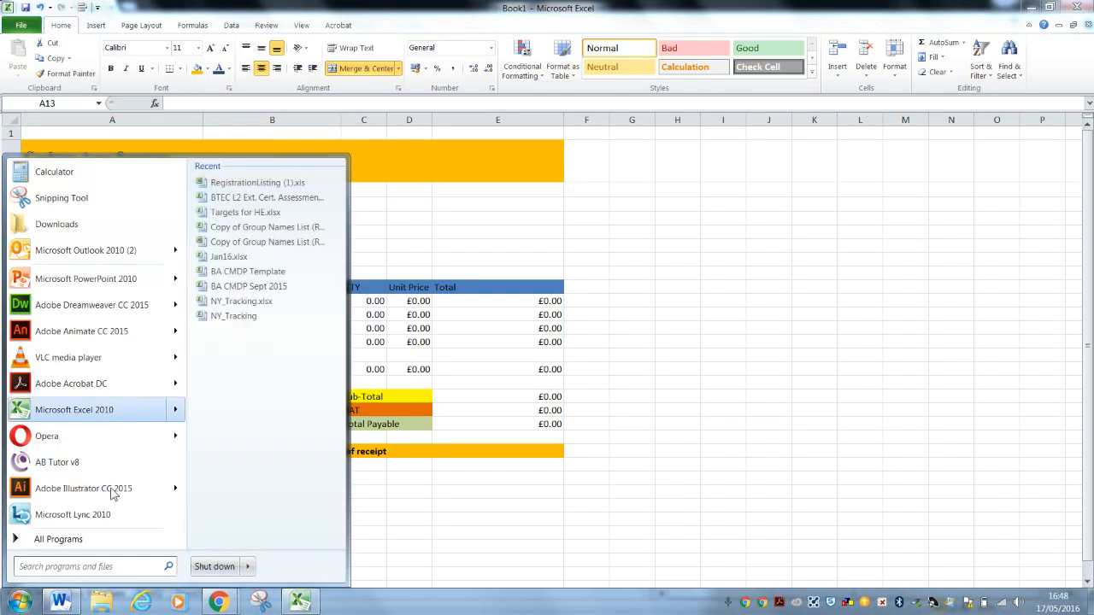
# Browse All Programs and the Microsoft Office folder, then dismiss the Start menu unused.
pyautogui.click(78, 539)
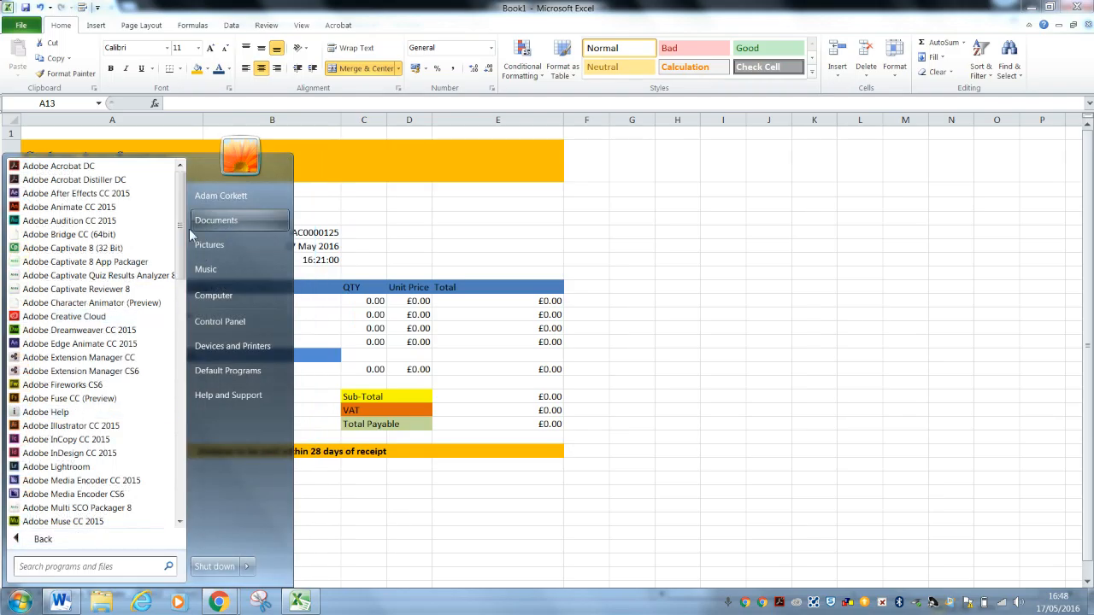
pyautogui.moveTo(182, 240); pyautogui.dragTo(195, 432)
pyautogui.click(119, 467)
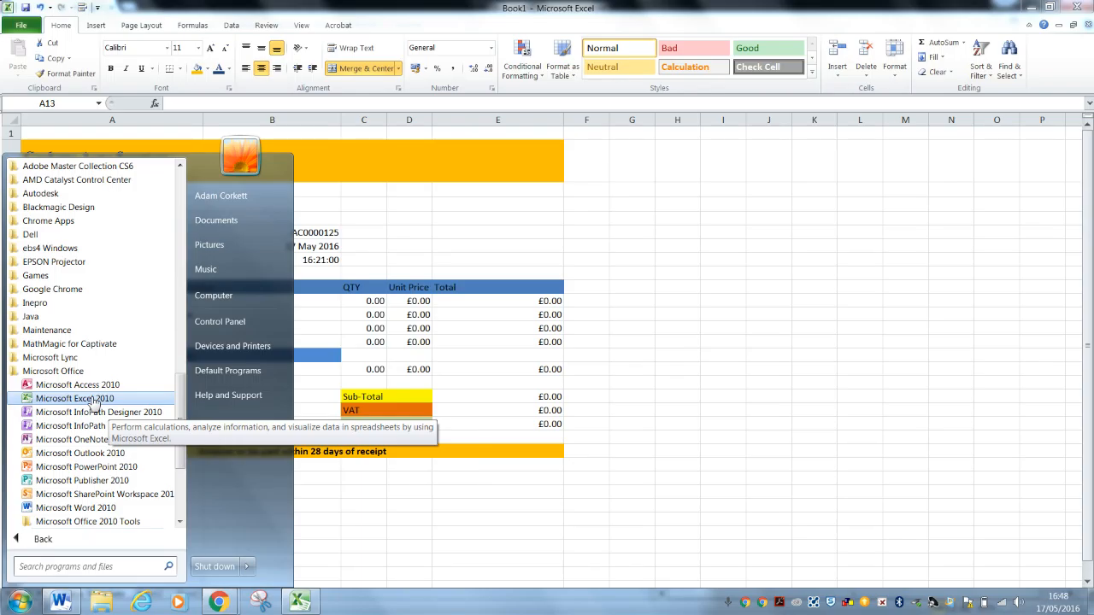
pyautogui.click(53, 370)
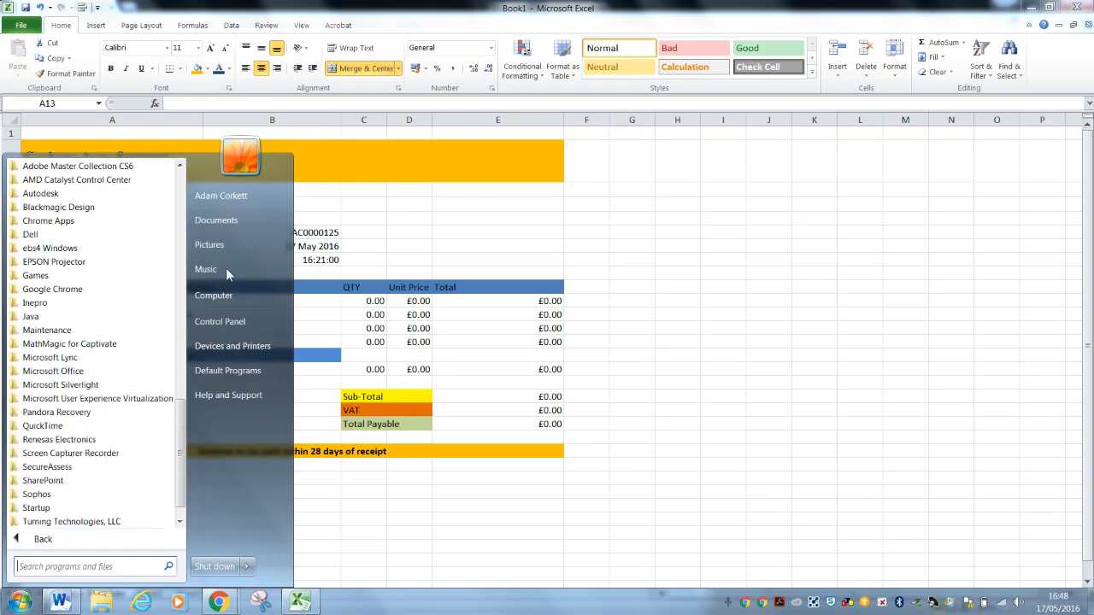
pyautogui.click(740, 207)
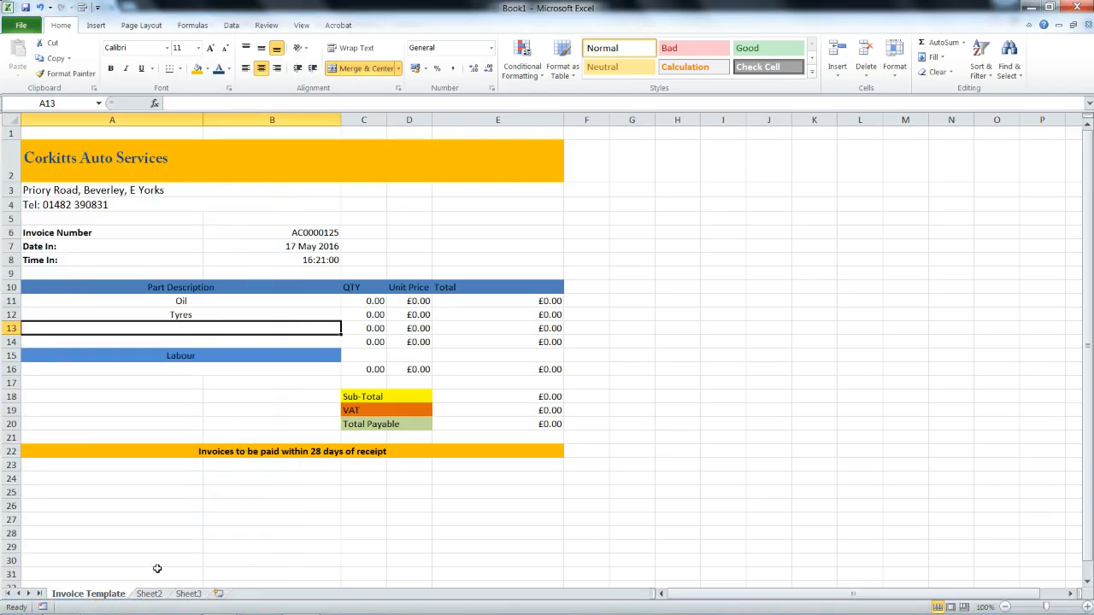
# Compare the empty Sheet2 with the Invoice Template sheet, ending on Sheet2.
pyautogui.click(147, 594)
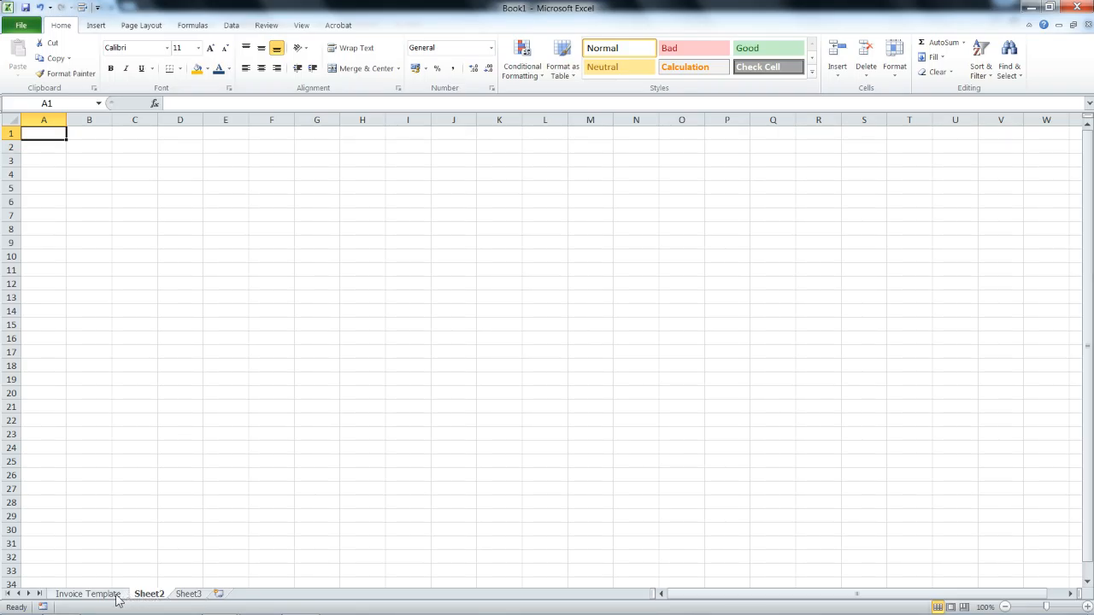
pyautogui.click(118, 596)
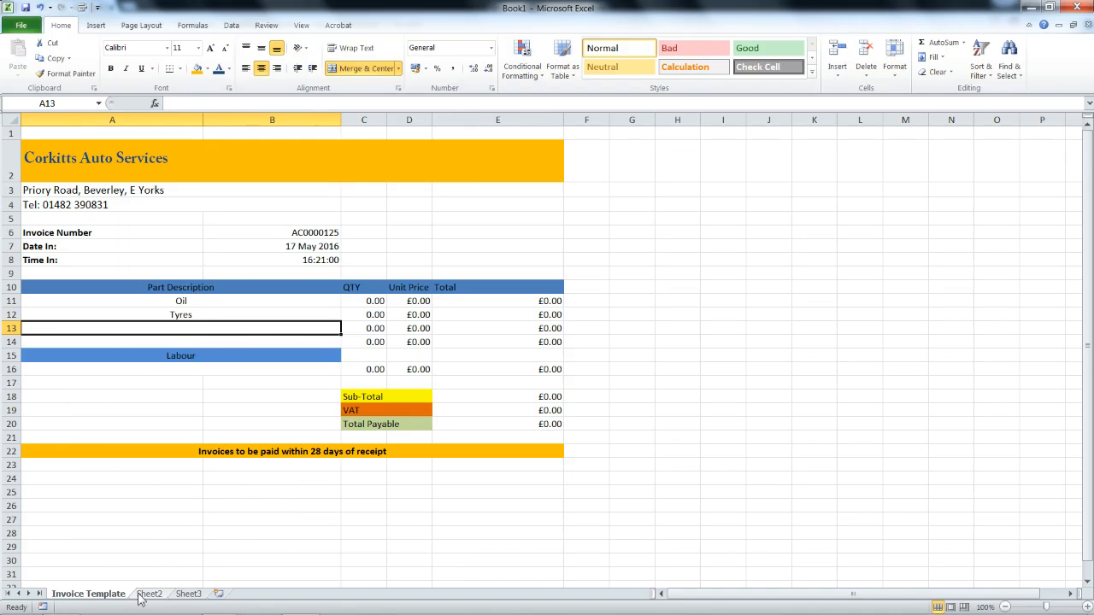
pyautogui.click(140, 594)
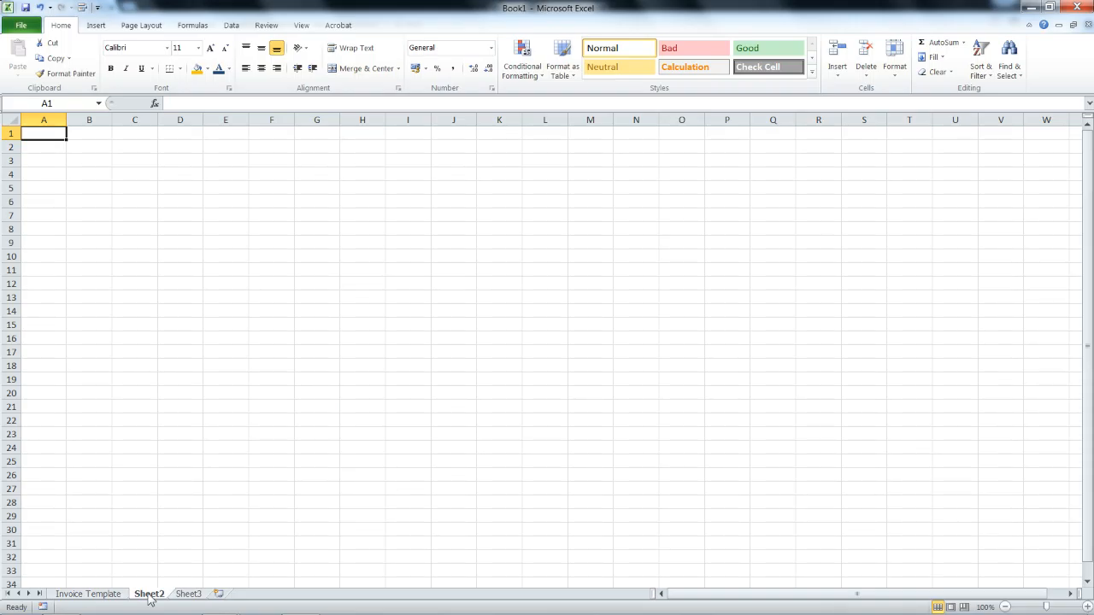
# Rename Sheet2 to 'Invoice Template2' after the duplicate-name error.
pyautogui.doubleClick(148, 594)
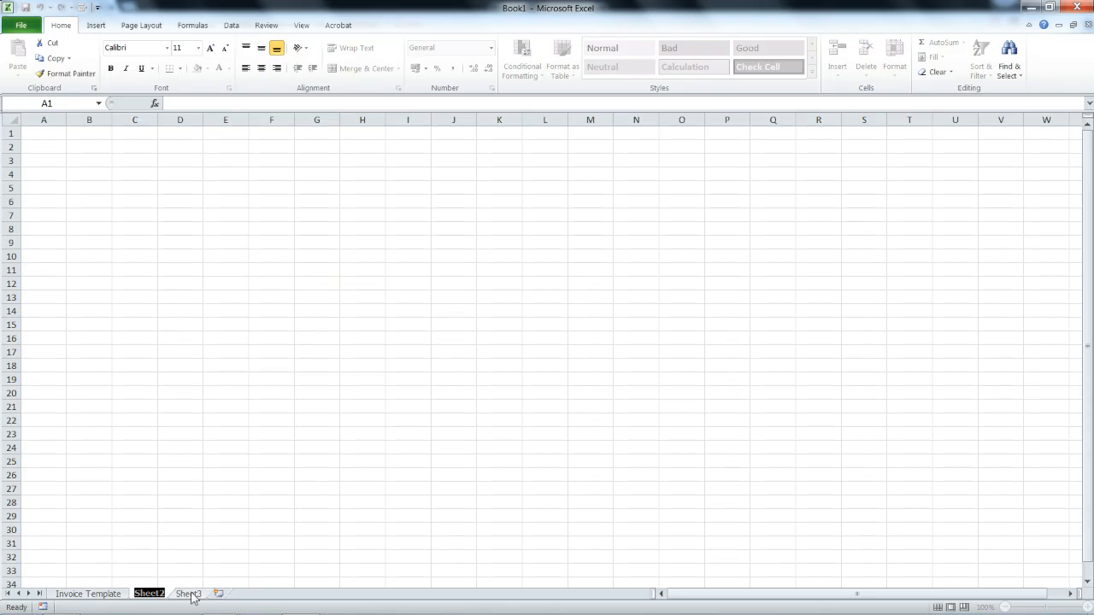
pyautogui.press('Return')
pyautogui.rightClick(152, 596)
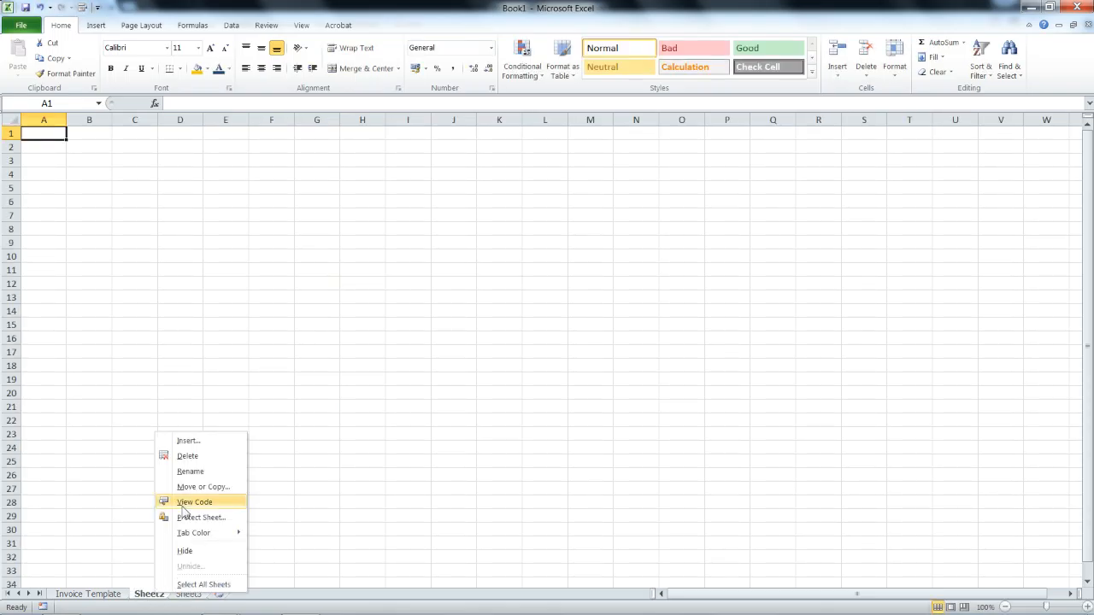
pyautogui.click(190, 471)
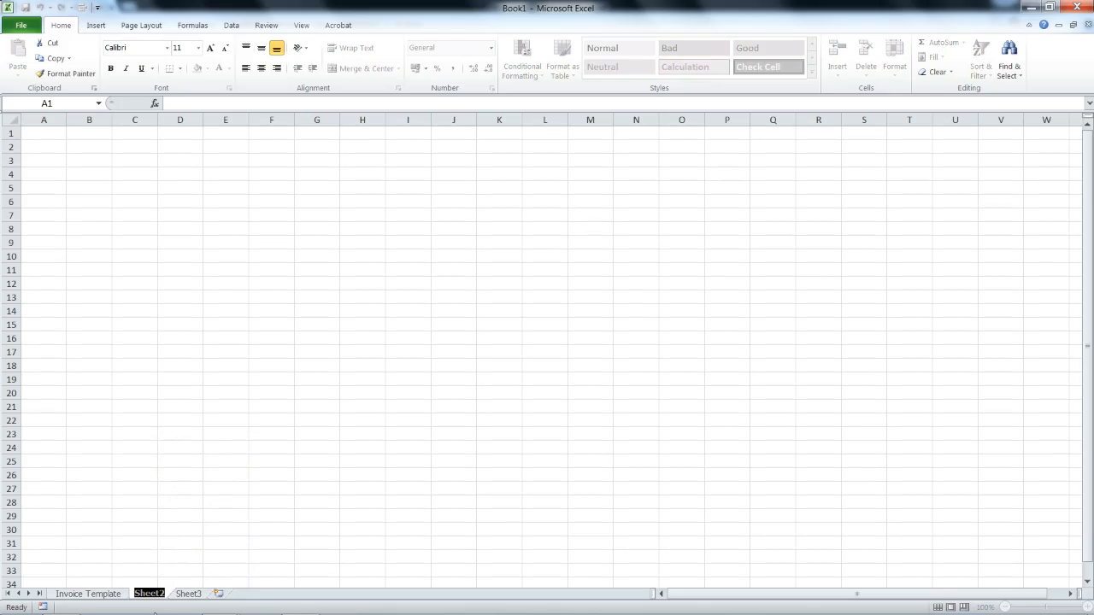
pyautogui.write('Invoi')
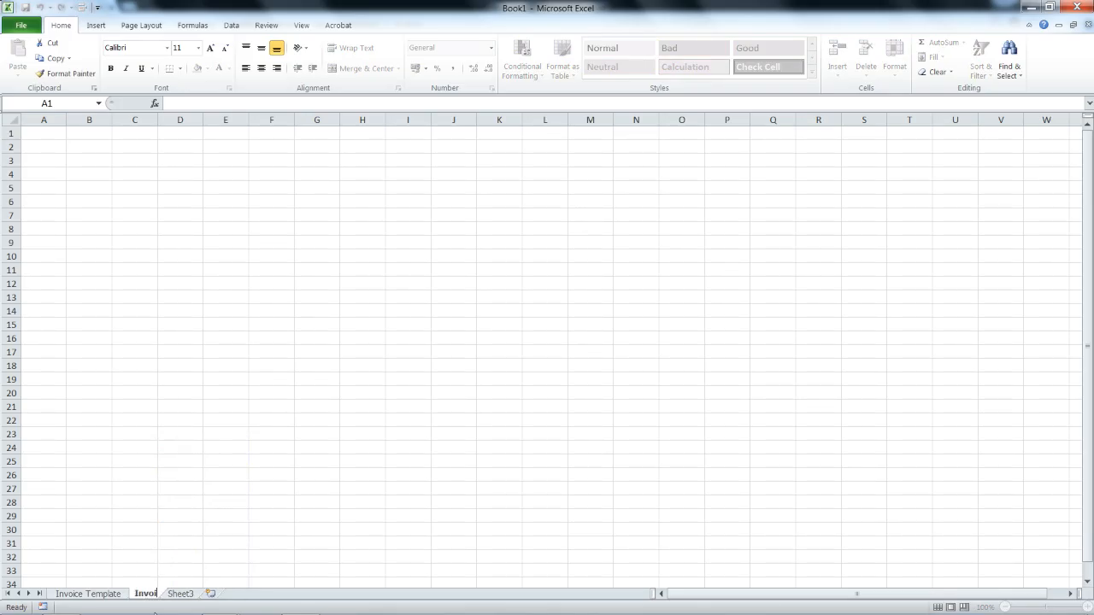
pyautogui.write('ce Template')
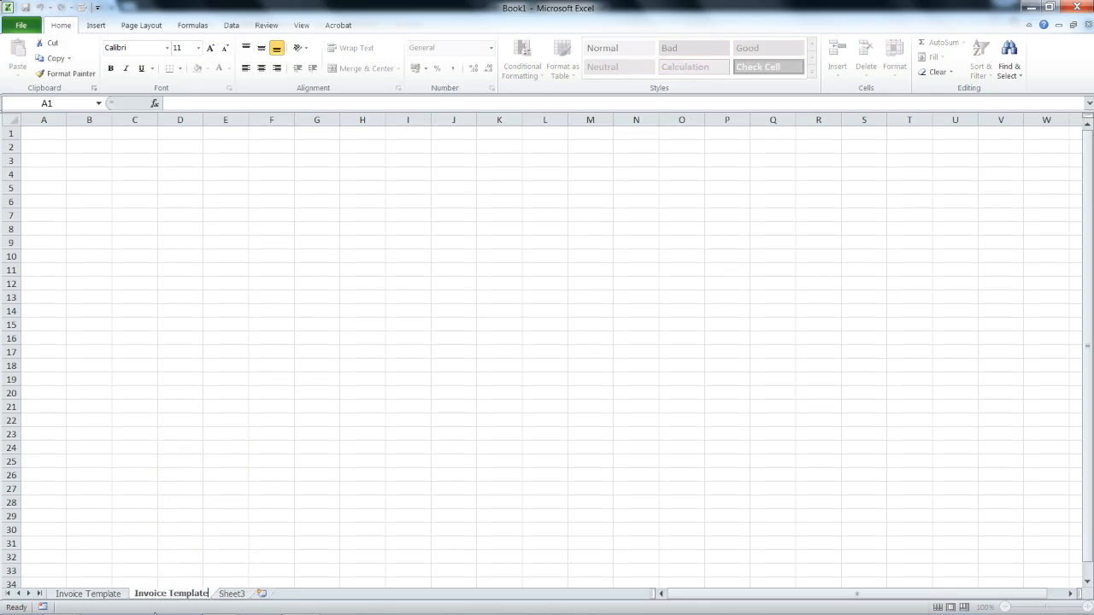
pyautogui.press('Return')
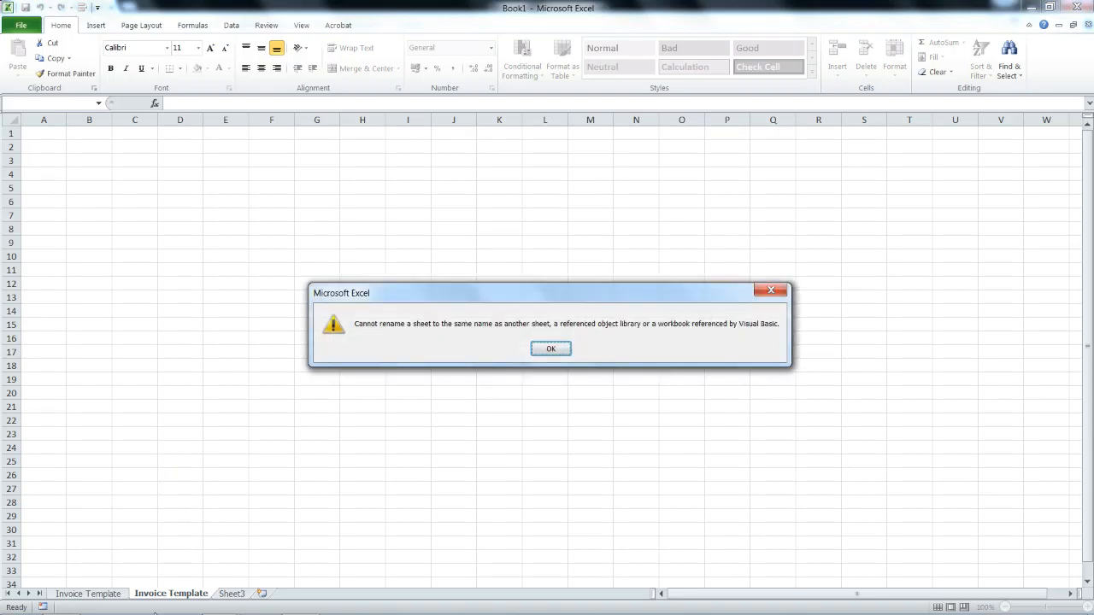
pyautogui.press('Return')
pyautogui.press('End')
pyautogui.write('2')
pyautogui.press('Return')
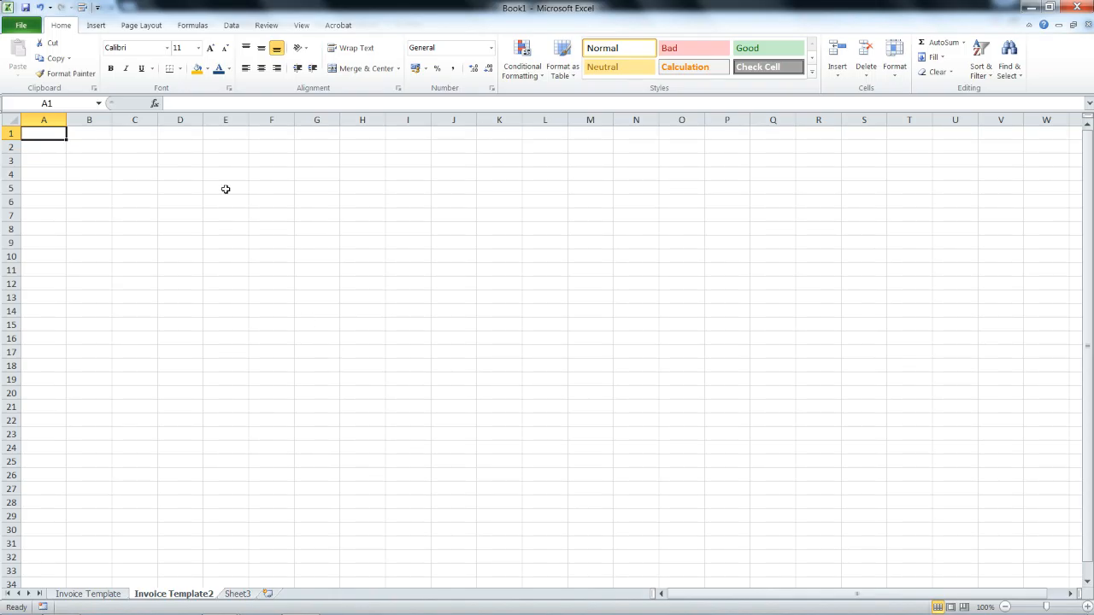
# Enter the business name Corkitt's Auto Services in cell A2.
pyautogui.click(63, 150)
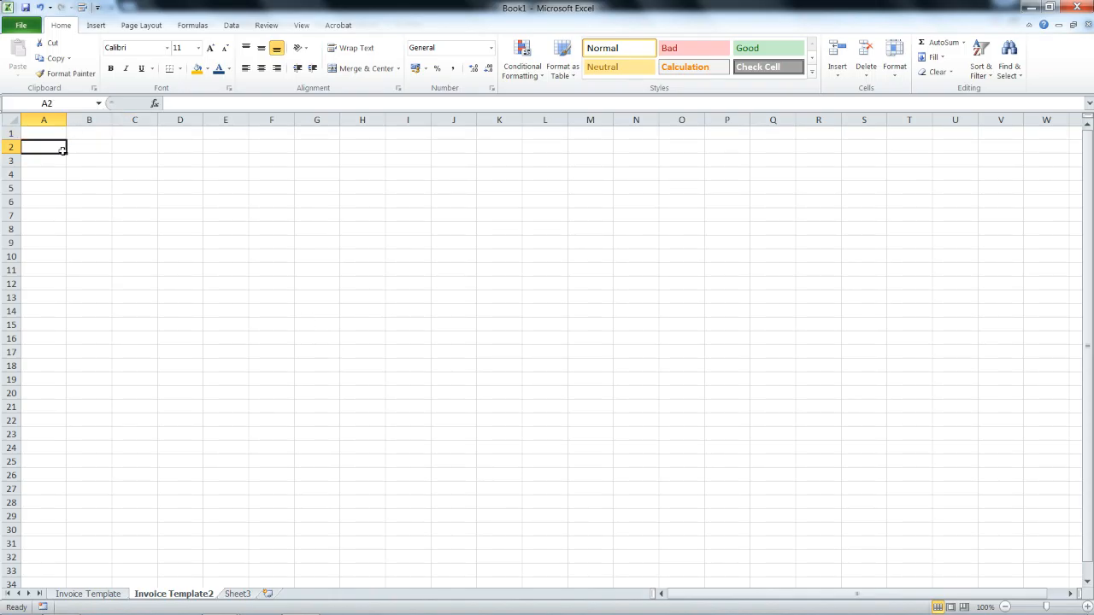
pyautogui.write('Corkitt')
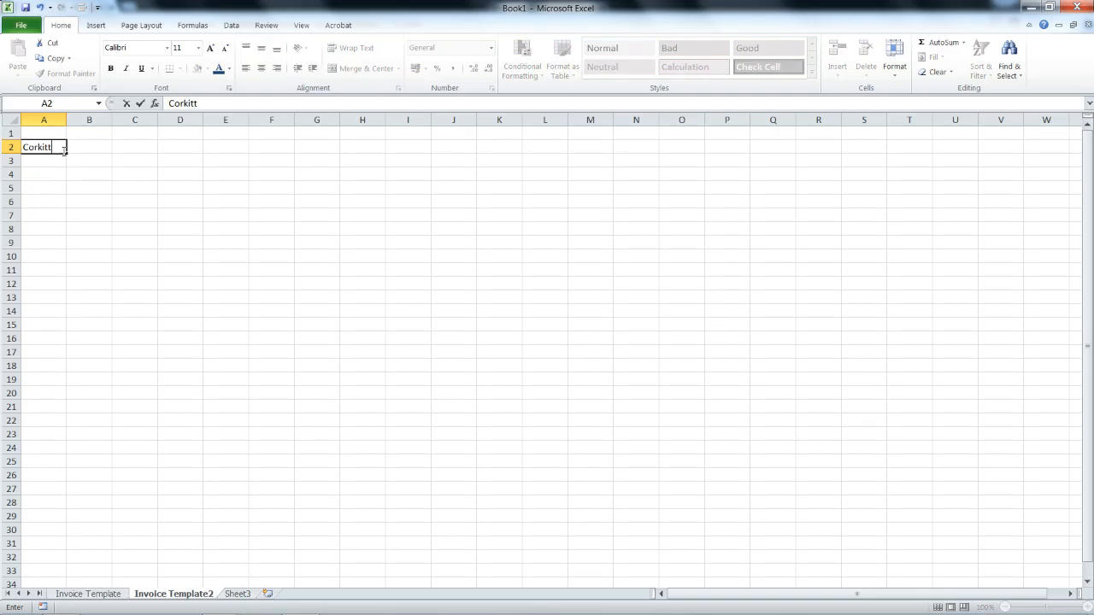
pyautogui.write('s Garage')
pyautogui.click(63, 149)
pyautogui.click(75, 147)
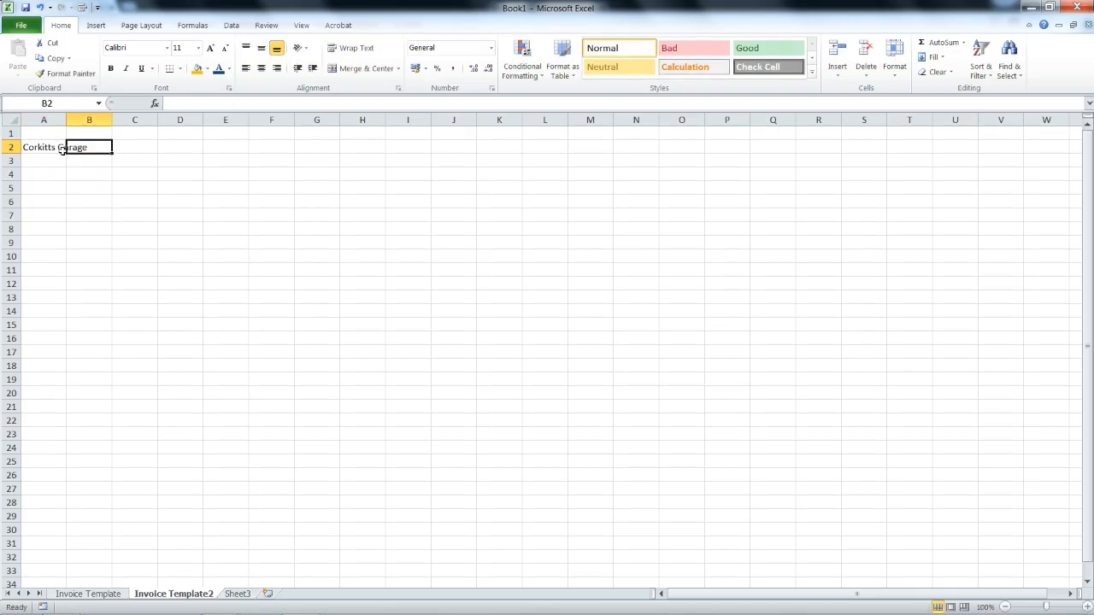
pyautogui.doubleClick(53, 147)
pyautogui.write("'")
pyautogui.press('BackSpace')
pyautogui.press('BackSpace')
pyautogui.press('BackSpace')
pyautogui.press('BackSpace')
pyautogui.press('BackSpace')
pyautogui.press('BackSpace')
pyautogui.write('Auto Services')
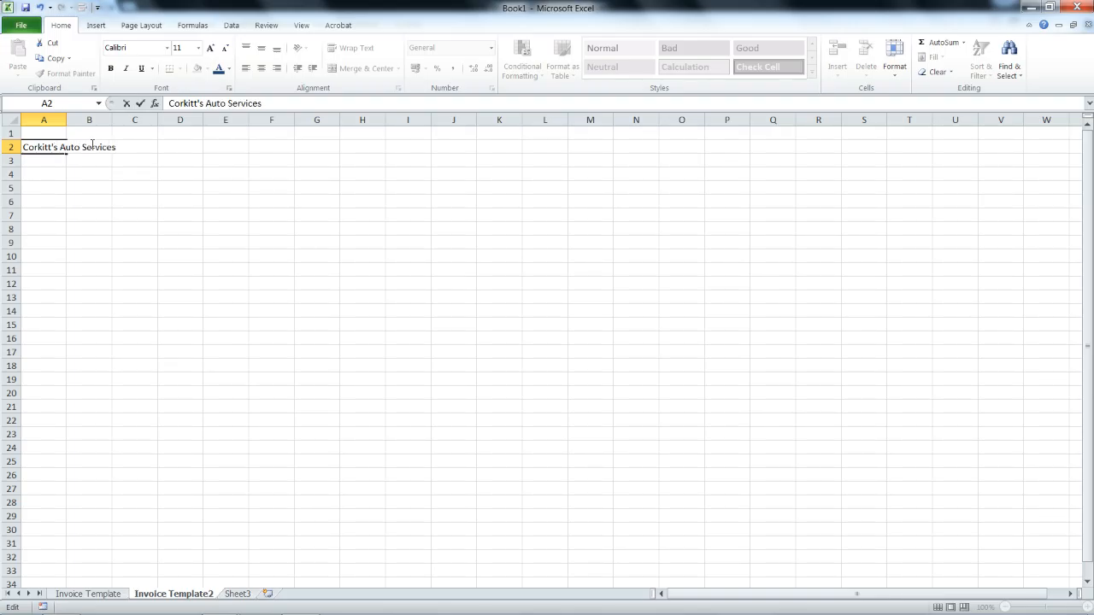
pyautogui.press('Return')
# Widen column A to fit the business name, then view the original Invoice Template sheet.
pyautogui.click(62, 147)
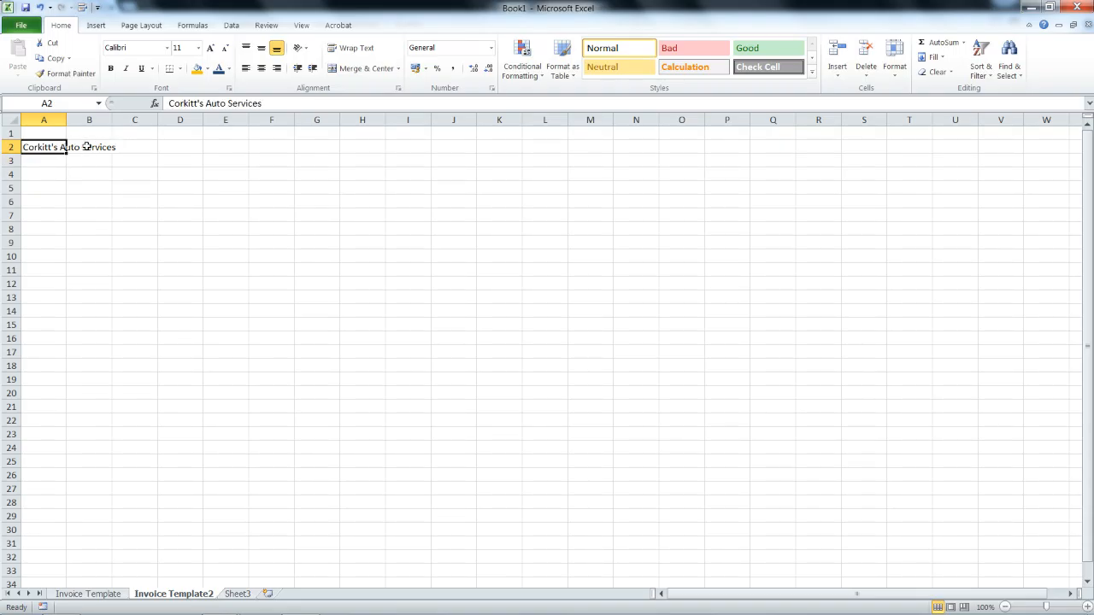
pyautogui.click(46, 119)
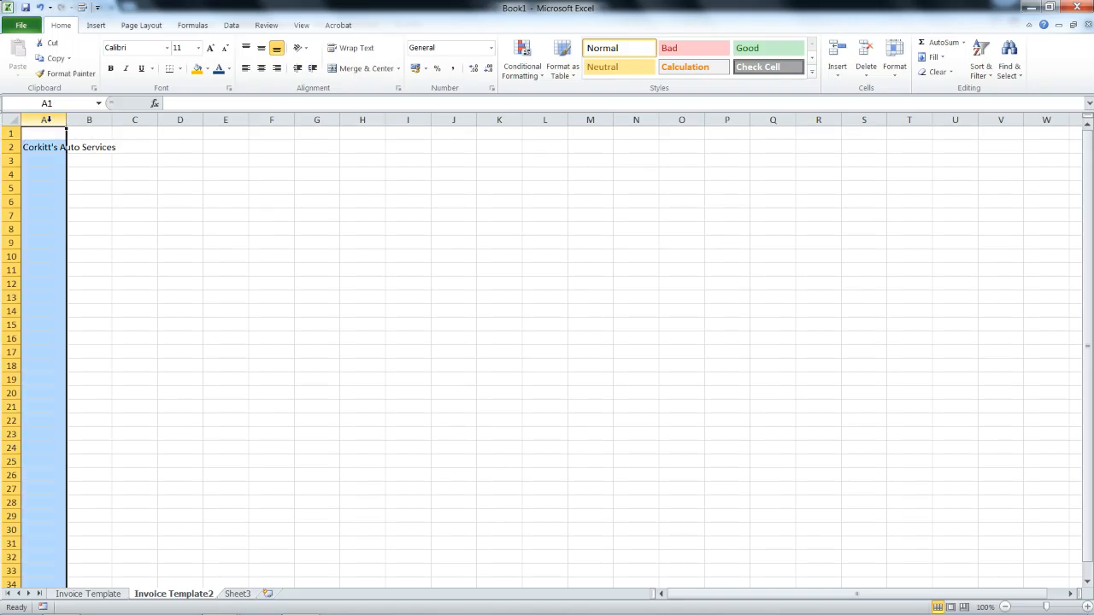
pyautogui.click(10, 147)
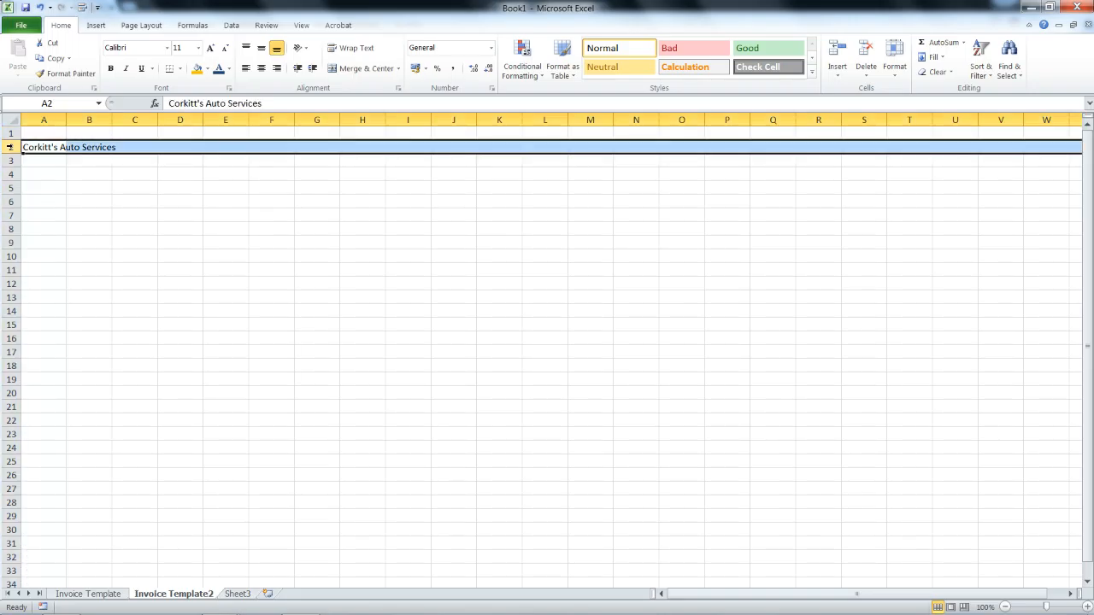
pyautogui.click(41, 147)
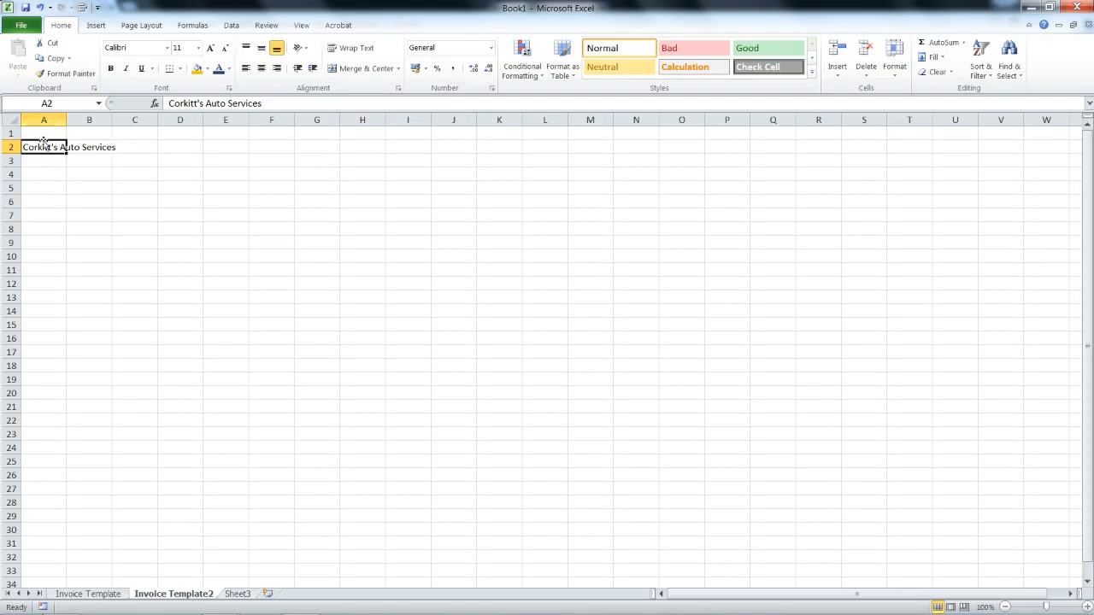
pyautogui.click(91, 162)
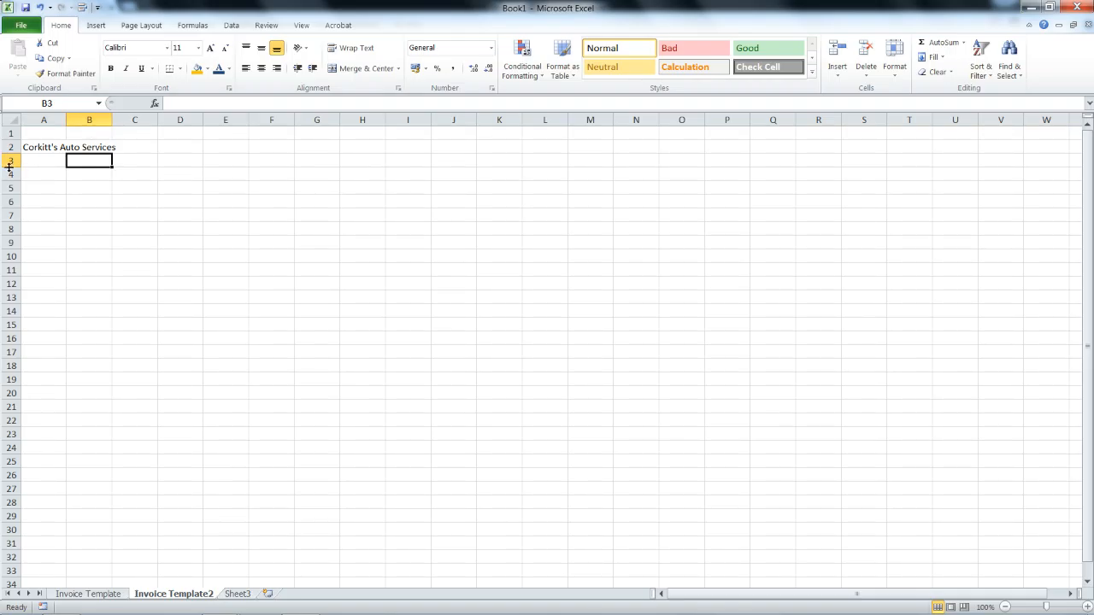
pyautogui.click(36, 169)
pyautogui.click(77, 148)
pyautogui.click(59, 149)
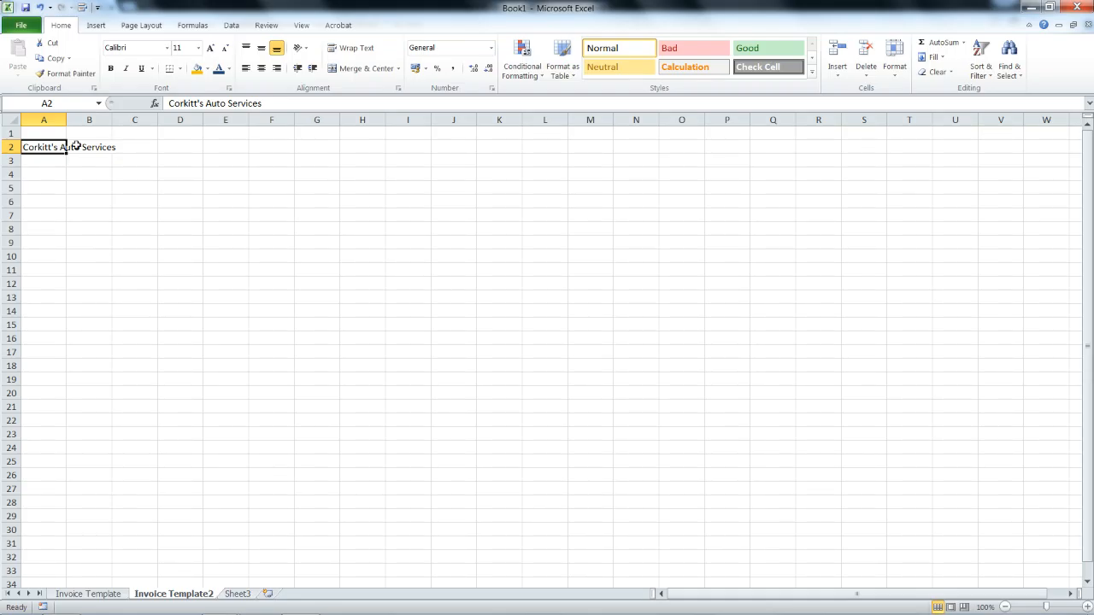
pyautogui.moveTo(65, 121)
pyautogui.mouseDown()
pyautogui.moveTo(121, 120)
pyautogui.moveTo(65, 120)
pyautogui.mouseUp()
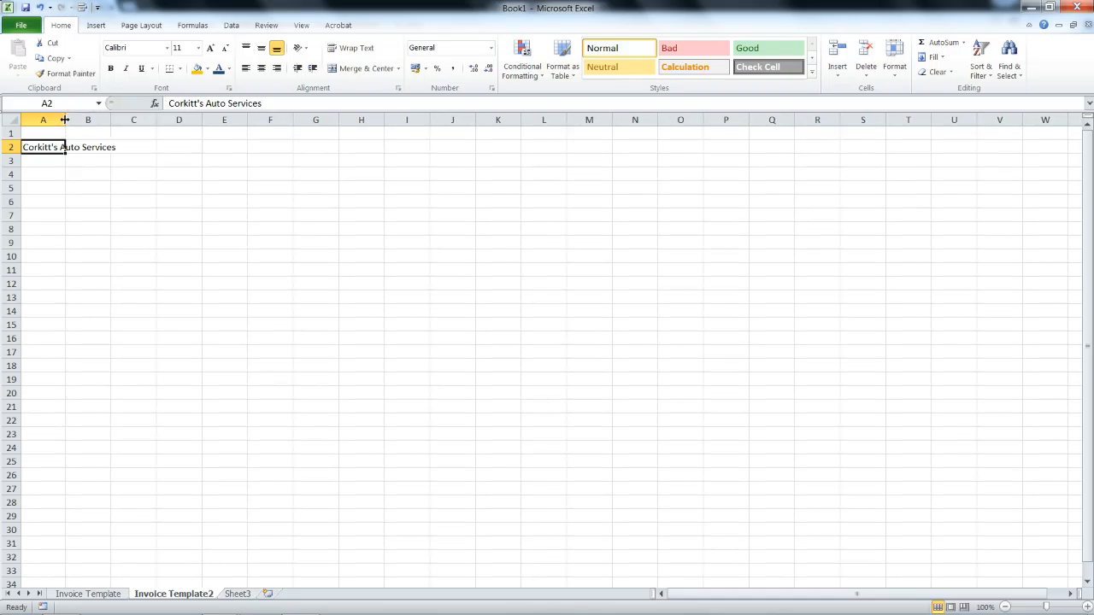
pyautogui.moveTo(64, 119); pyautogui.dragTo(156, 120)
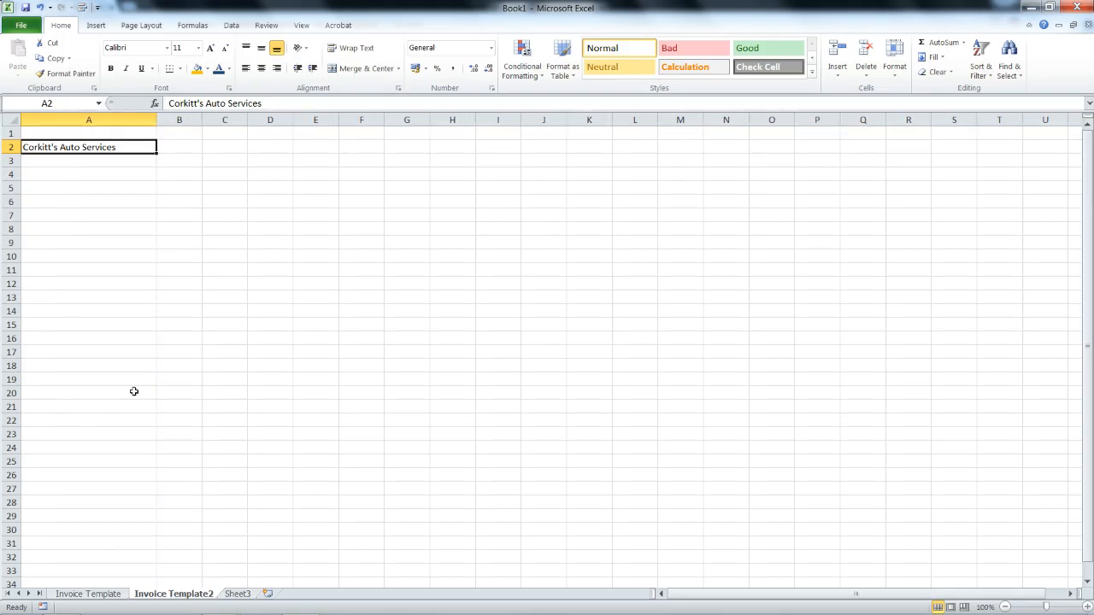
pyautogui.click(98, 595)
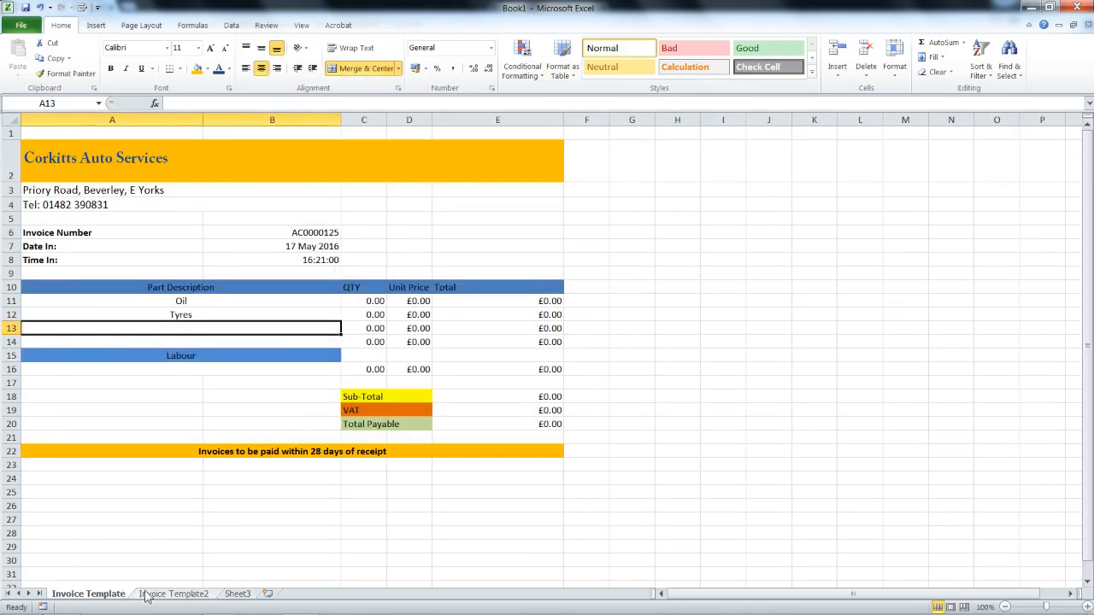
# On Invoice Template2, merge and centre the company name across A2:B2.
pyautogui.click(171, 594)
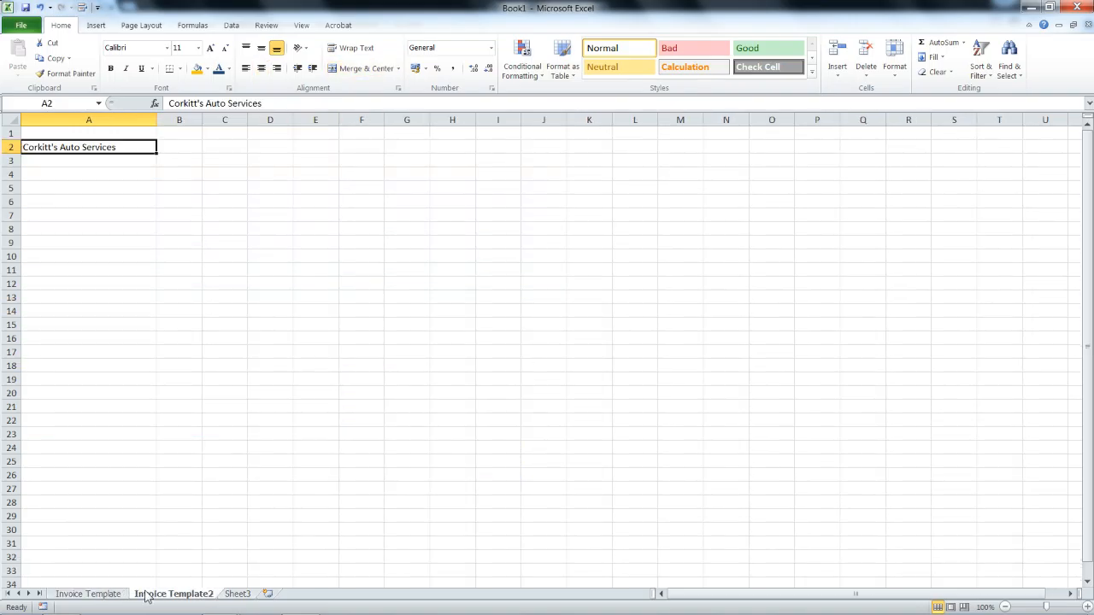
pyautogui.click(166, 145)
pyautogui.moveTo(164, 144); pyautogui.dragTo(146, 150)
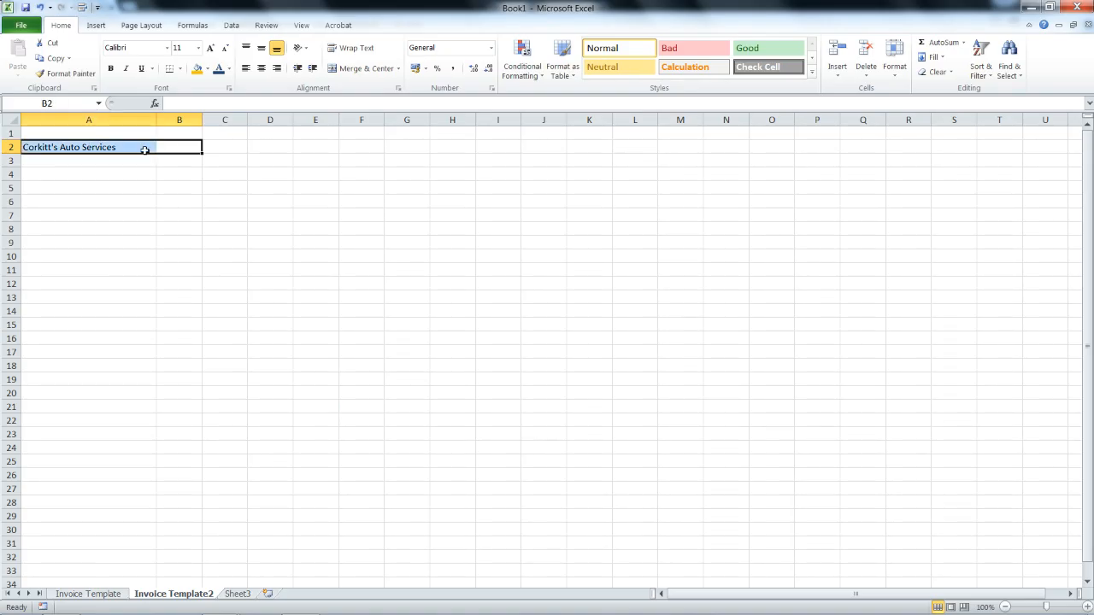
pyautogui.click(336, 70)
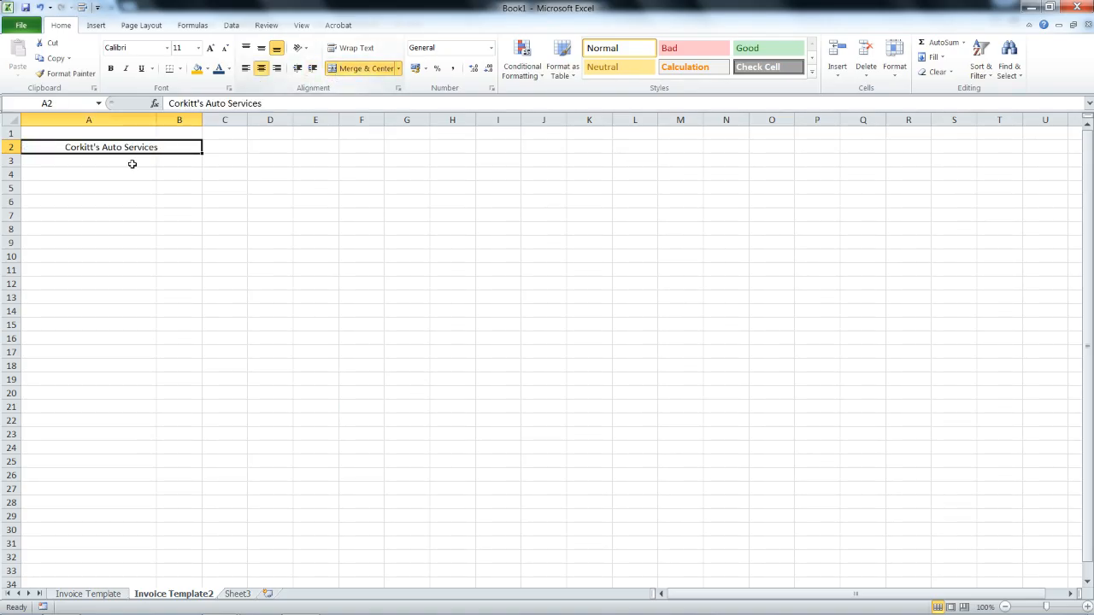
# Merge and centre A3:B3 and enter the business's street address line.
pyautogui.click(128, 162)
pyautogui.moveTo(170, 158); pyautogui.dragTo(134, 158)
pyautogui.click(349, 70)
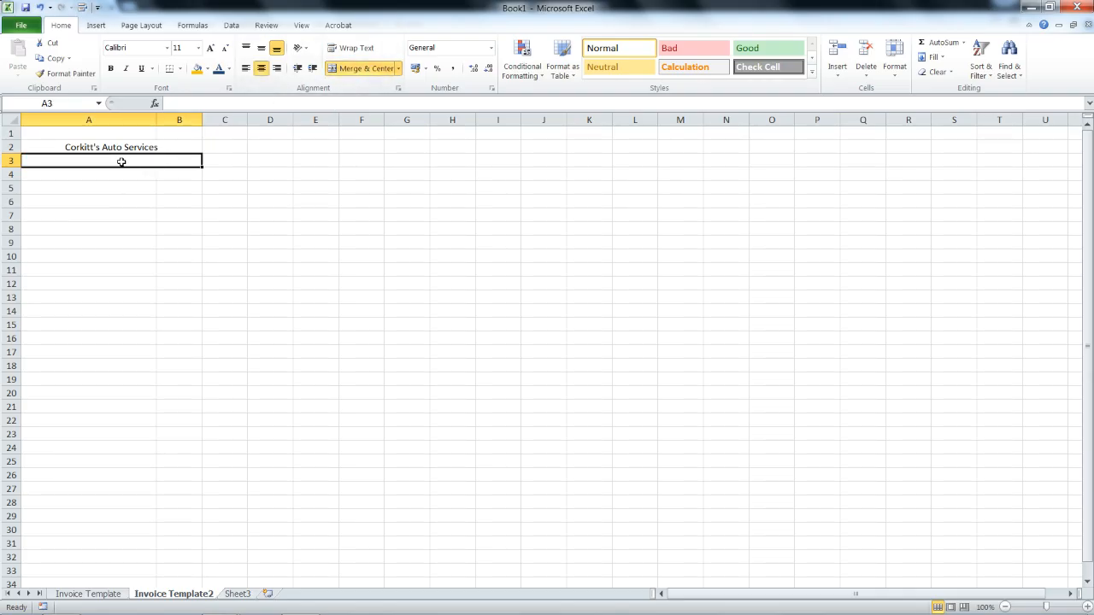
pyautogui.write('Priori')
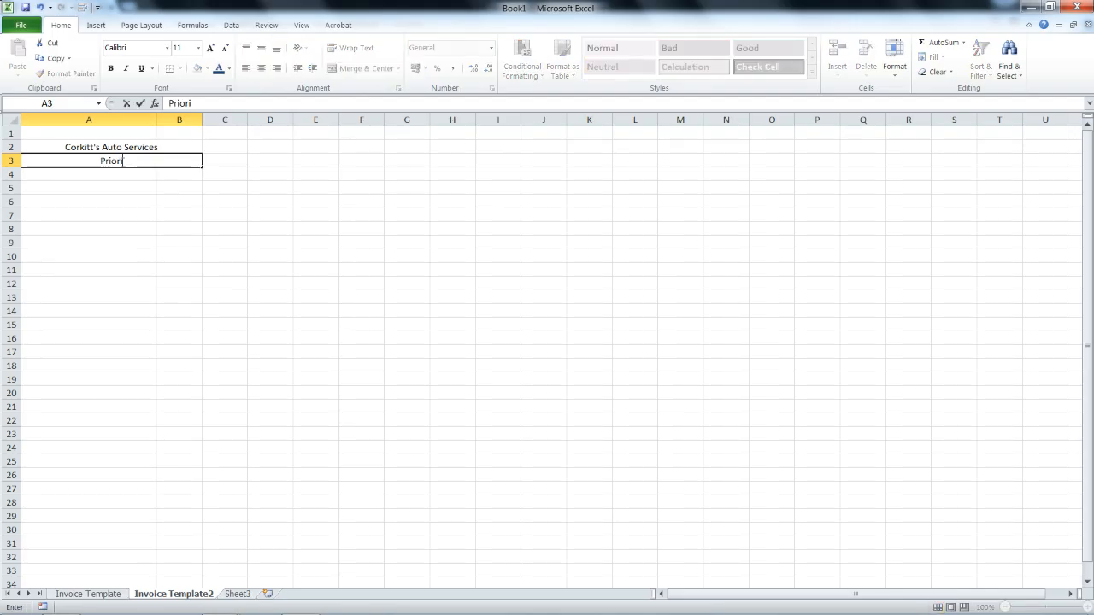
pyautogui.press('BackSpace')
pyautogui.write('y Road, Beverley')
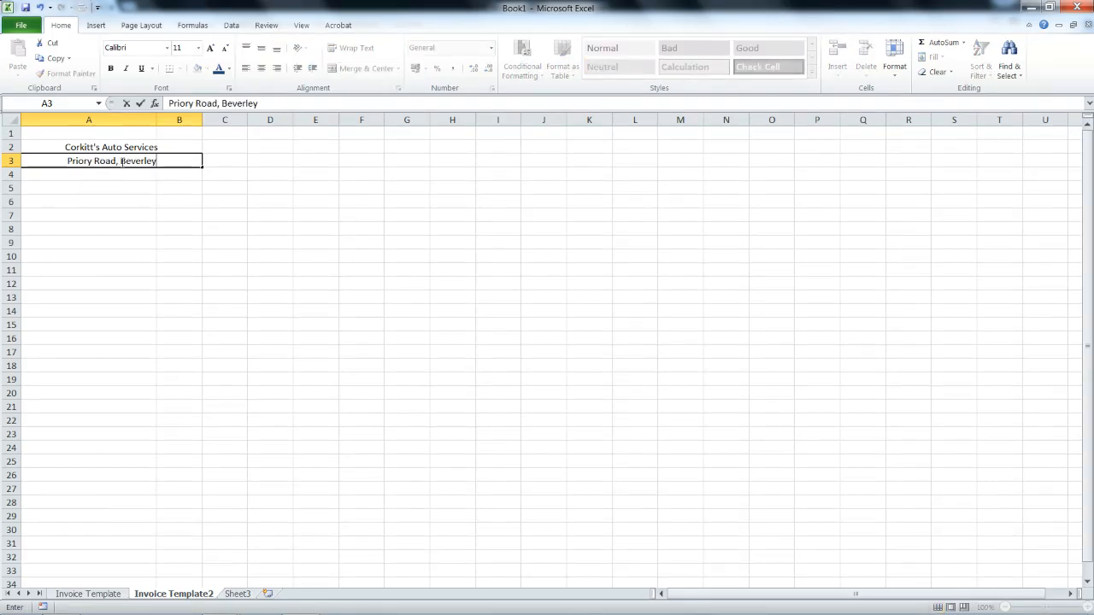
pyautogui.write(', E Yorks')
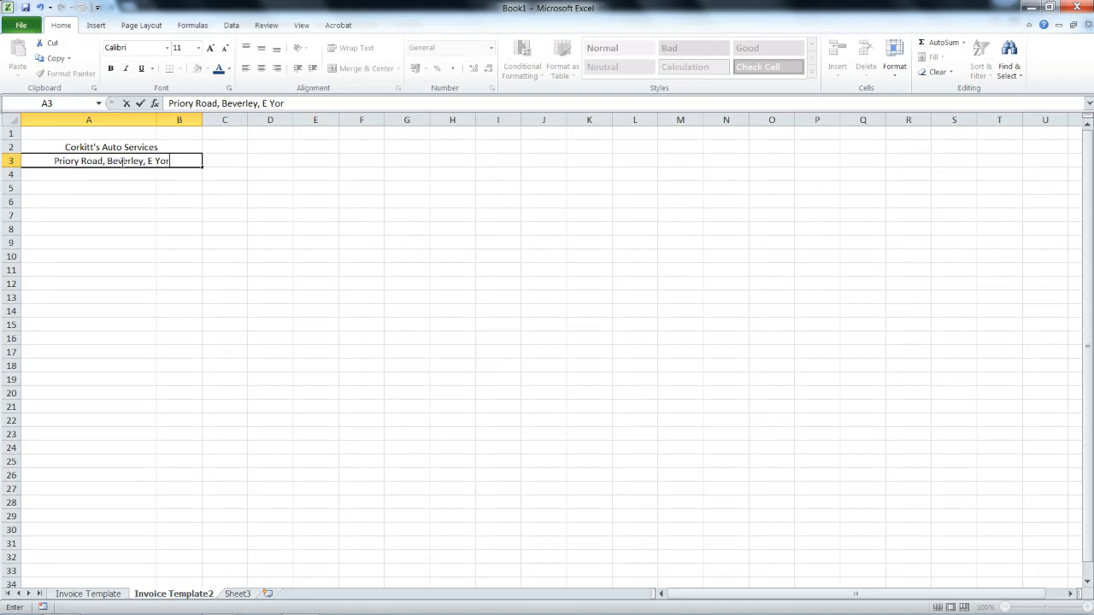
pyautogui.press('Return')
# Merge and centre A4:B4 and enter the business telephone number line.
pyautogui.moveTo(120, 174); pyautogui.dragTo(144, 175)
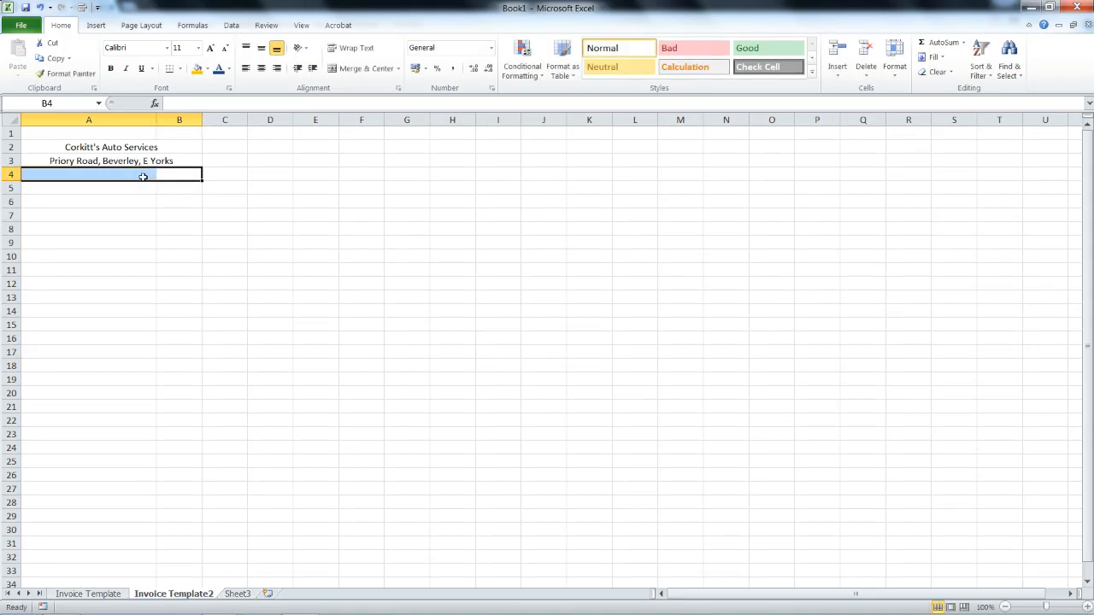
pyautogui.click(335, 70)
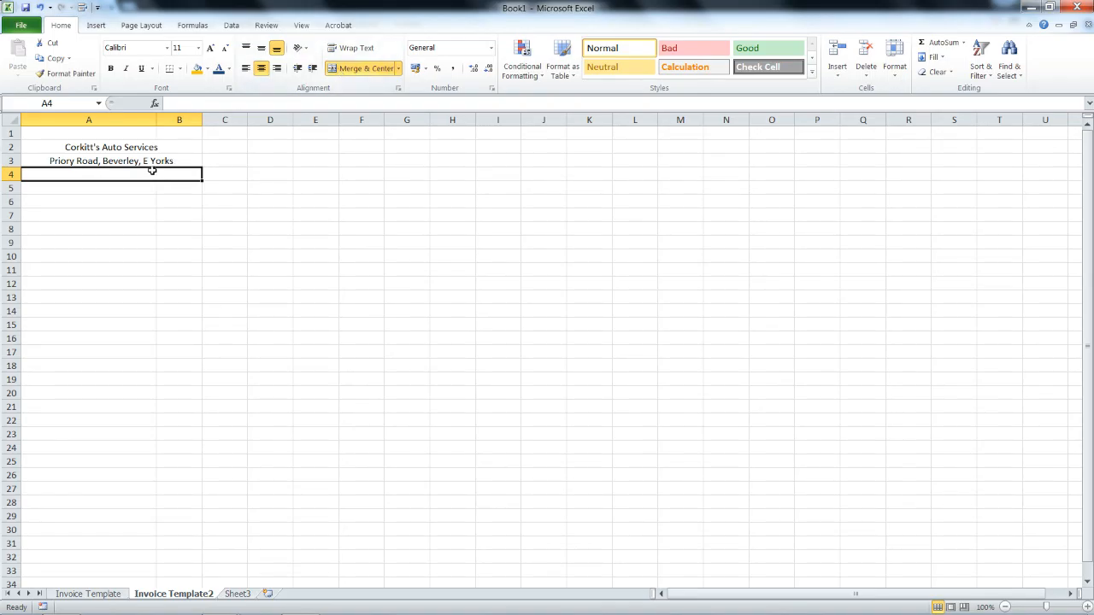
pyautogui.write('Tel')
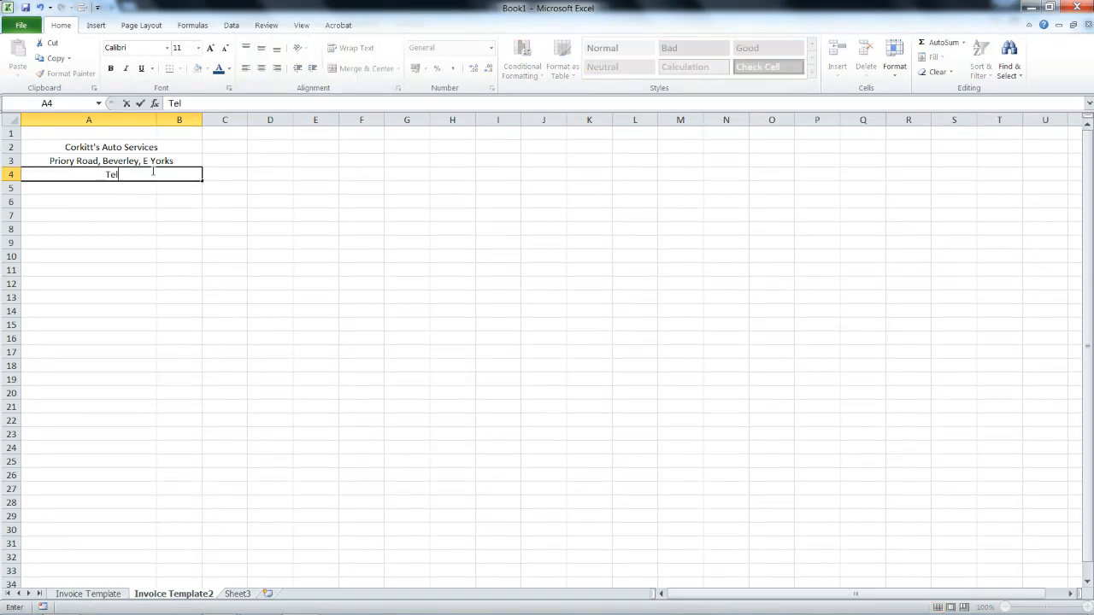
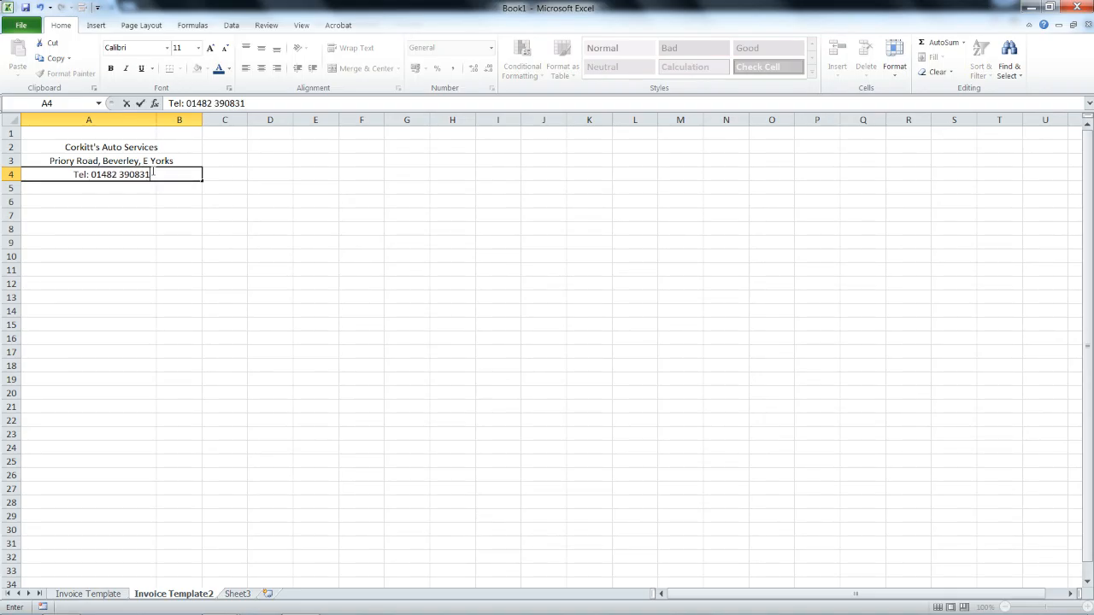
pyautogui.press('Return')
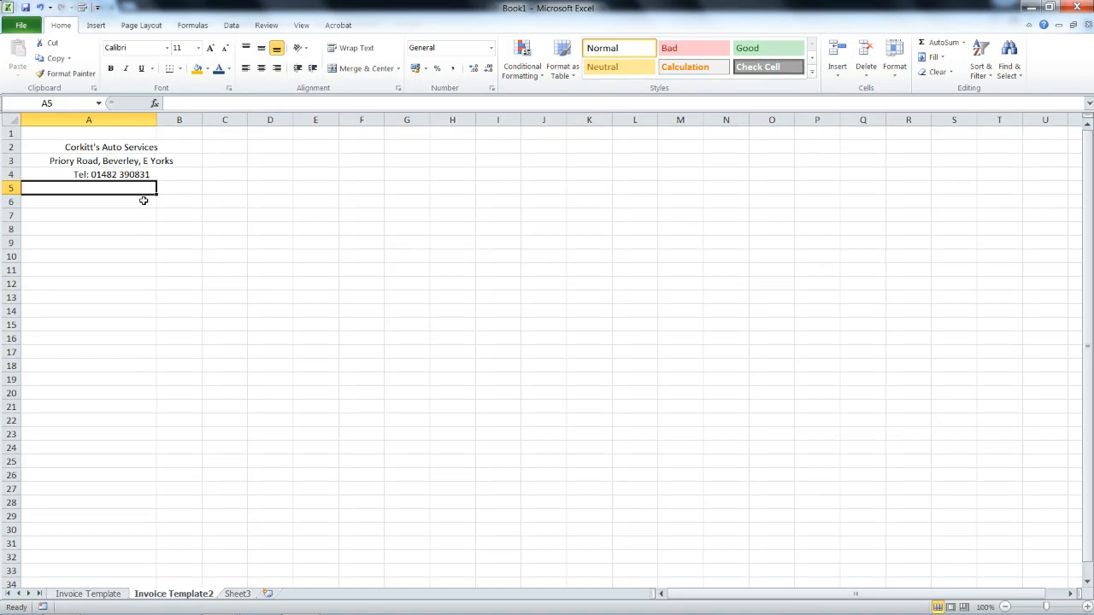
pyautogui.click(143, 200)
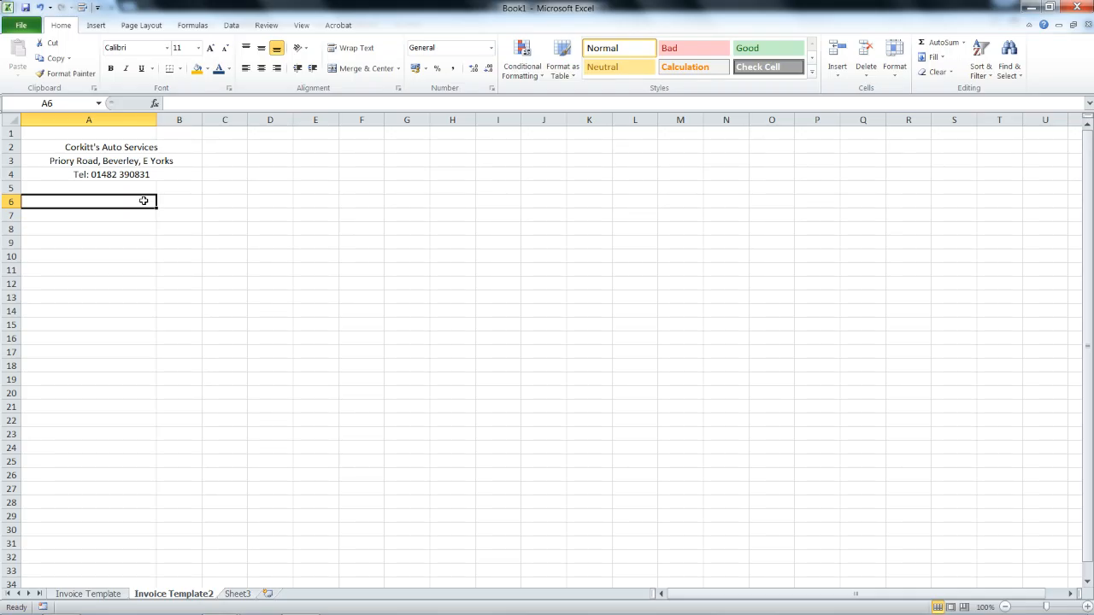
pyautogui.click(99, 595)
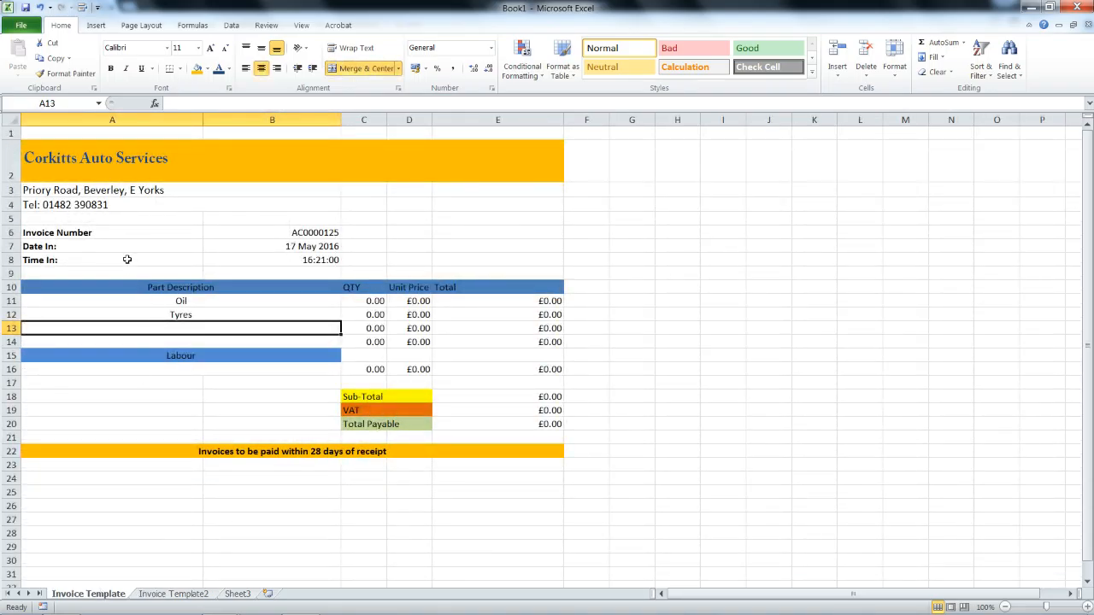
pyautogui.click(255, 244)
pyautogui.click(248, 259)
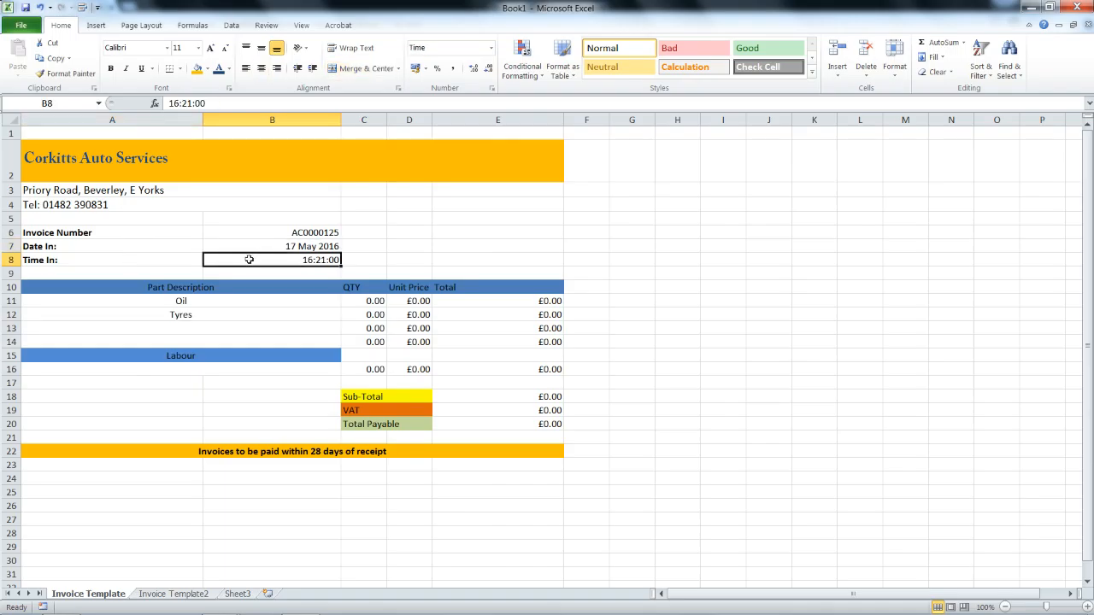
pyautogui.click(256, 247)
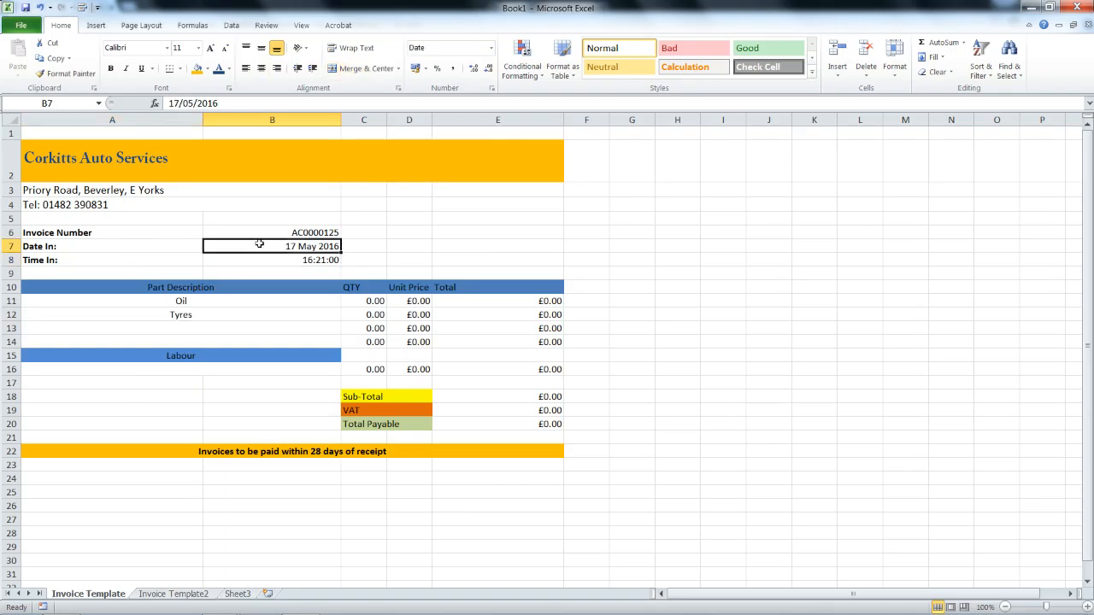
pyautogui.click(168, 594)
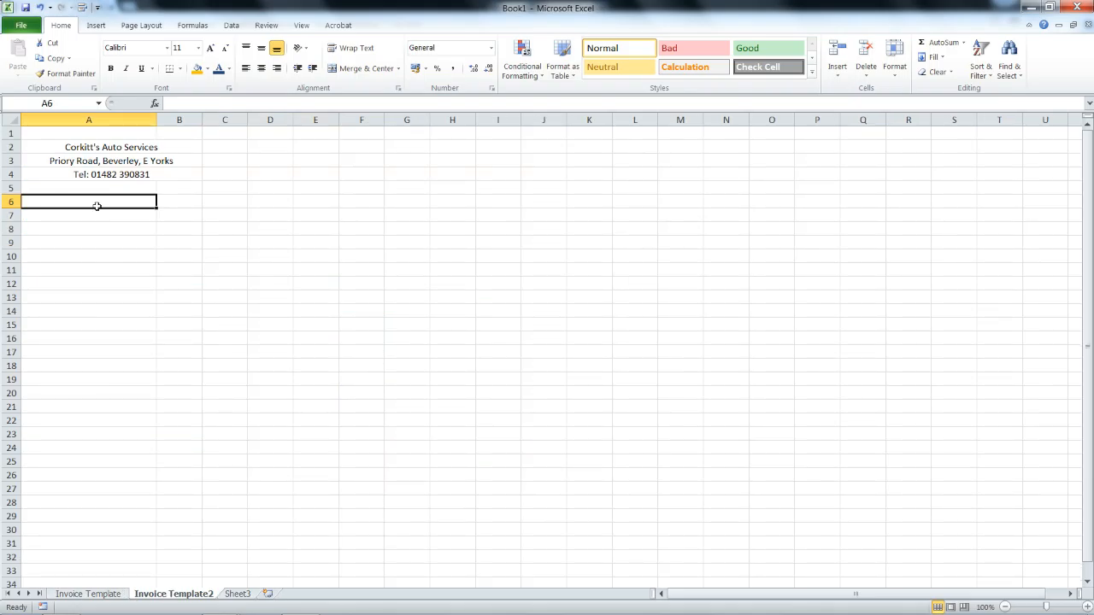
# Label A6 'Invoice Number', widen column B, and left-align the header lines A2:B4.
pyautogui.write('Invoice')
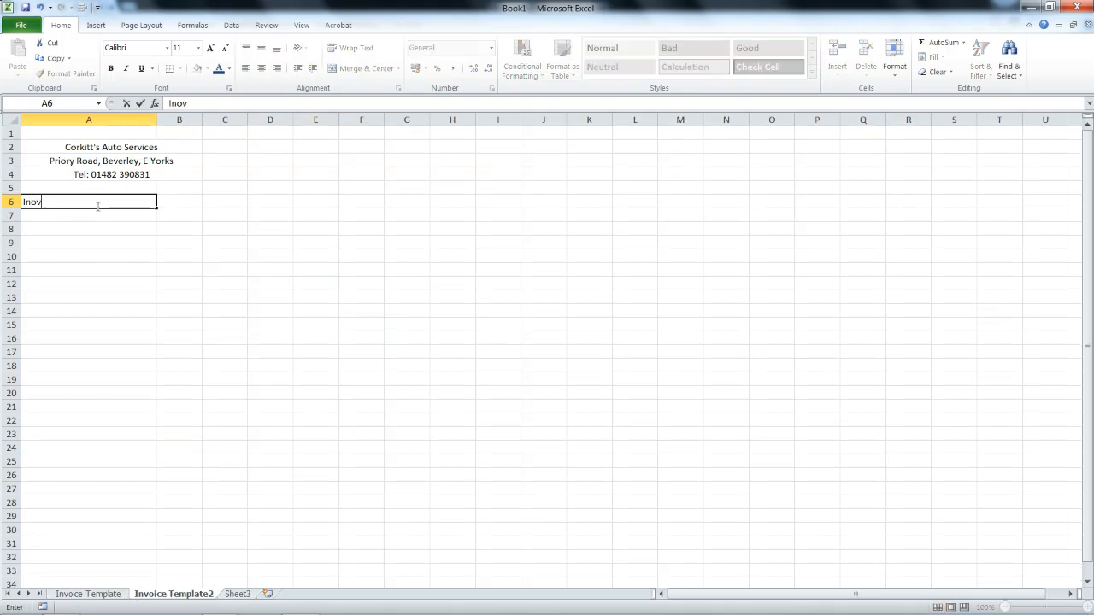
pyautogui.write(' Number')
pyautogui.press('Tab')
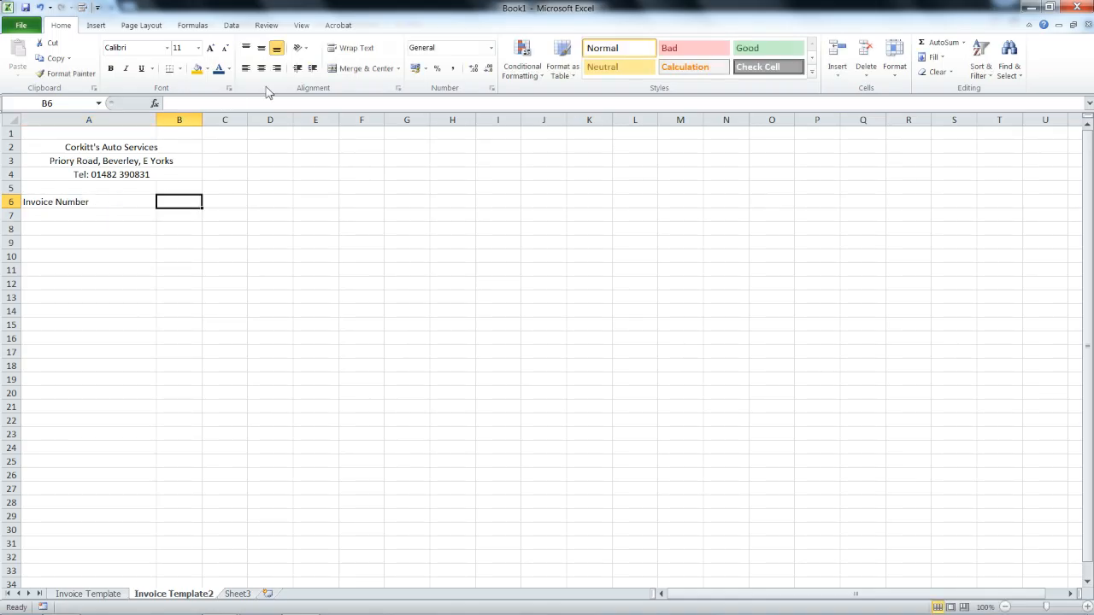
pyautogui.moveTo(202, 117); pyautogui.dragTo(241, 120)
pyautogui.moveTo(180, 146); pyautogui.dragTo(171, 175)
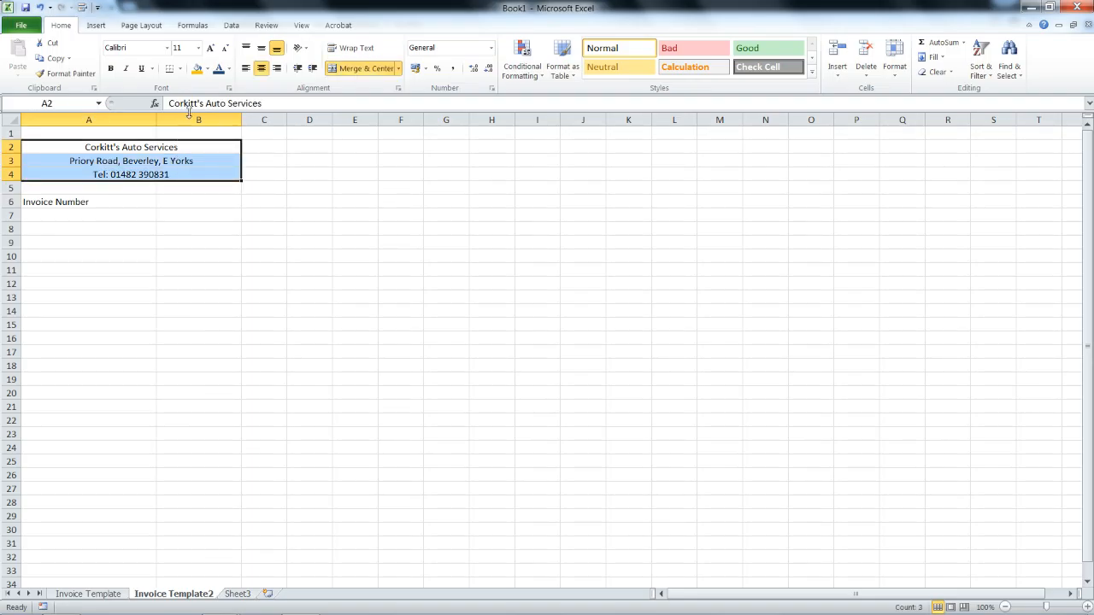
pyautogui.click(244, 70)
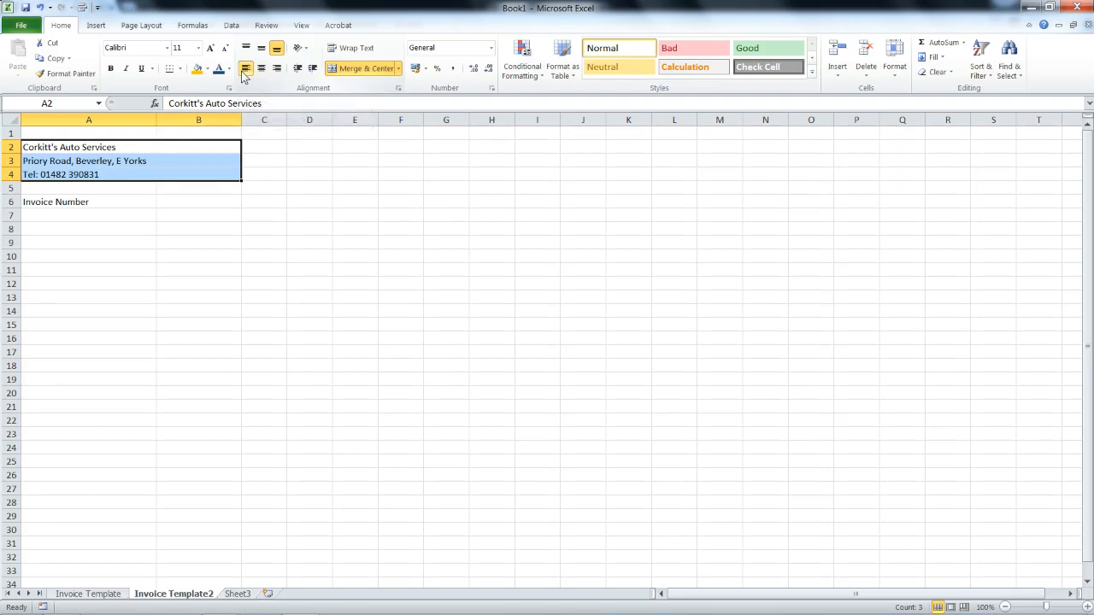
pyautogui.click(131, 214)
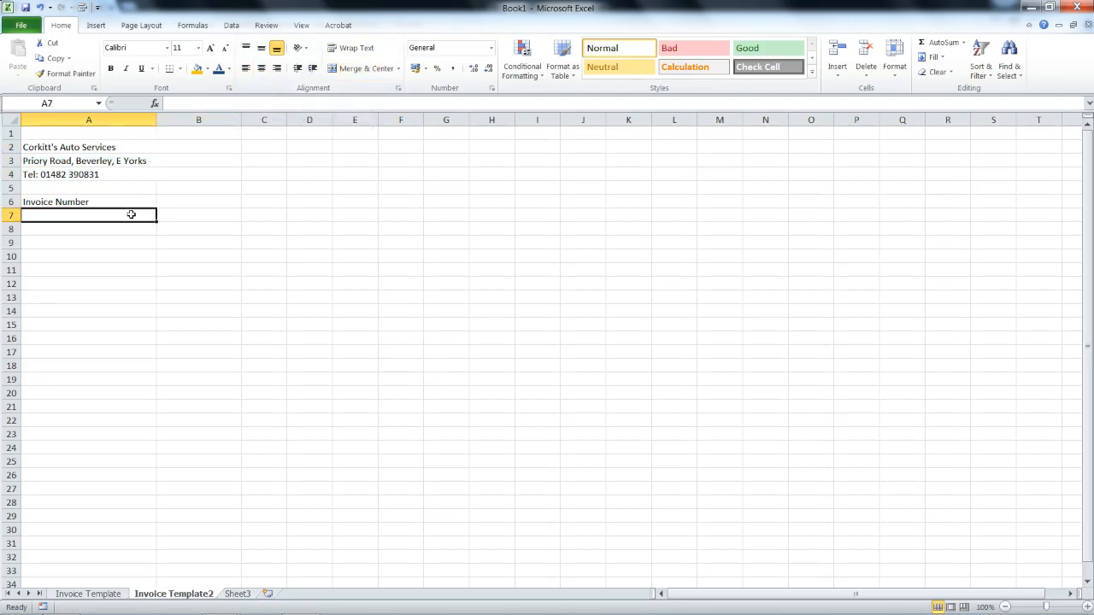
# Add 'Date In' and 'Time In' labels in A7:A8 and a sample invoice number in B6.
pyautogui.write('Date In')
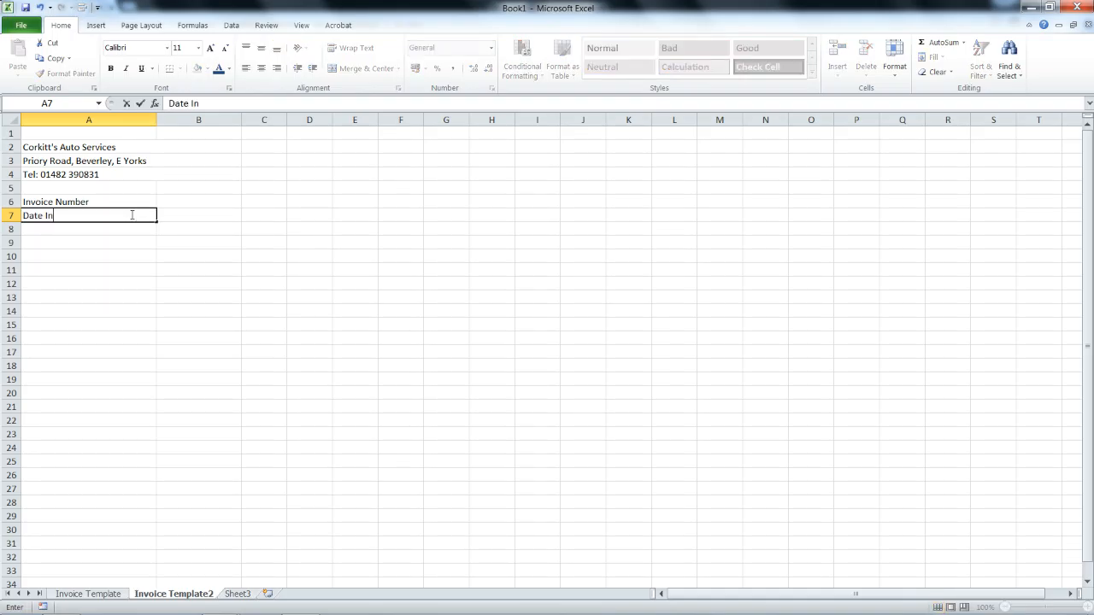
pyautogui.press('Return')
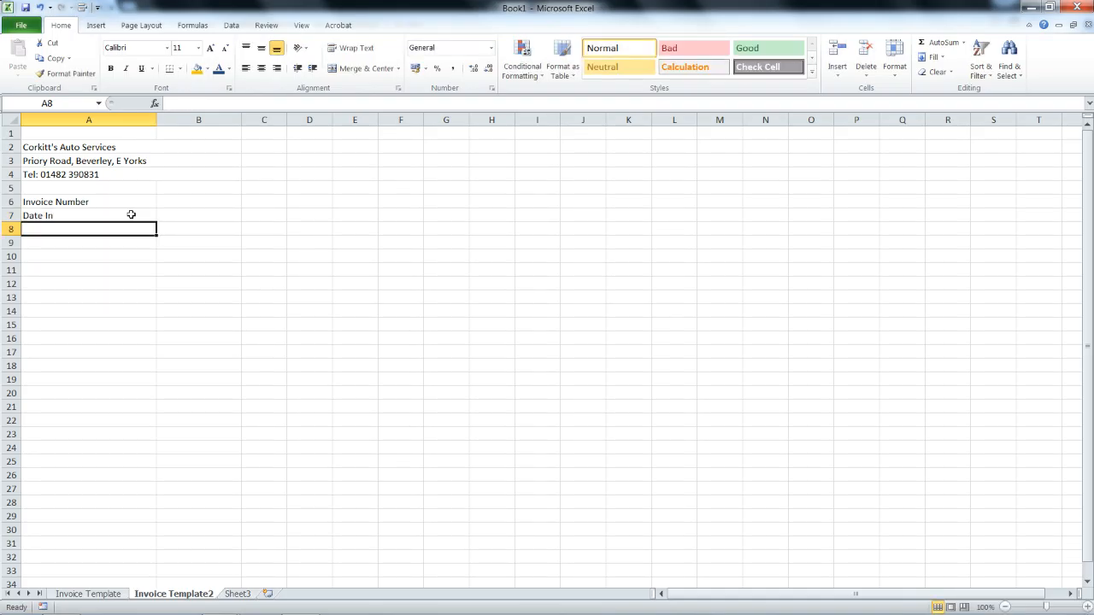
pyautogui.write('Time In')
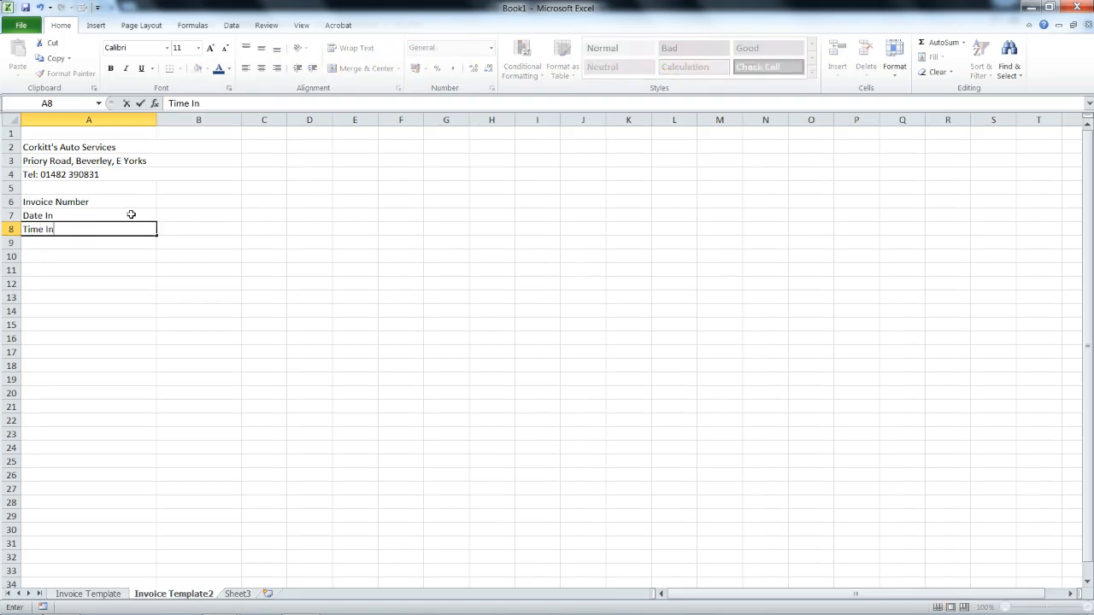
pyautogui.press('Tab')
pyautogui.press('Up')
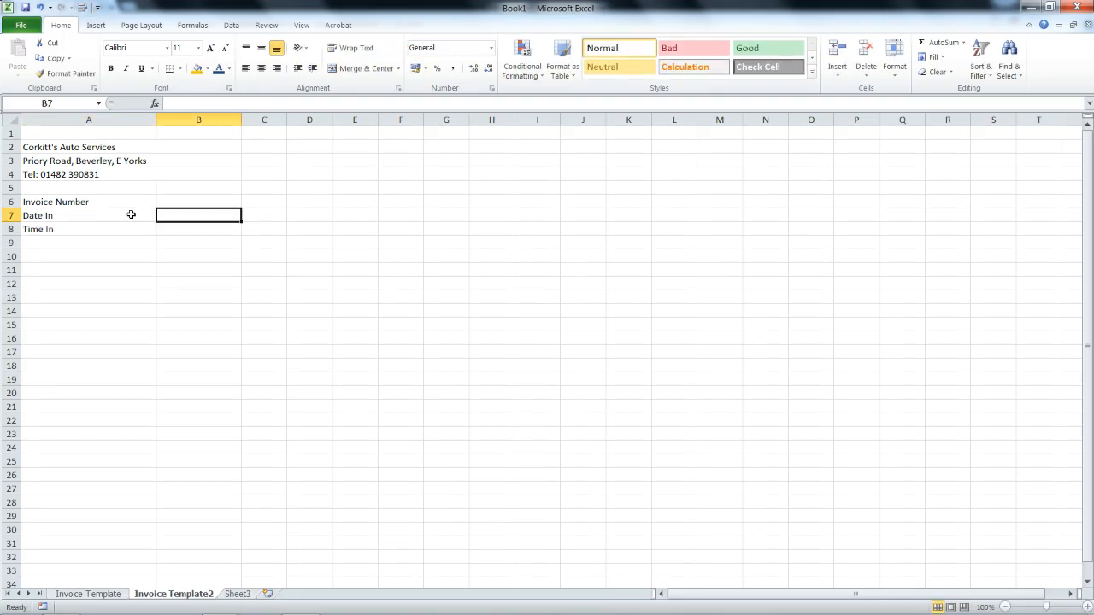
pyautogui.click(189, 202)
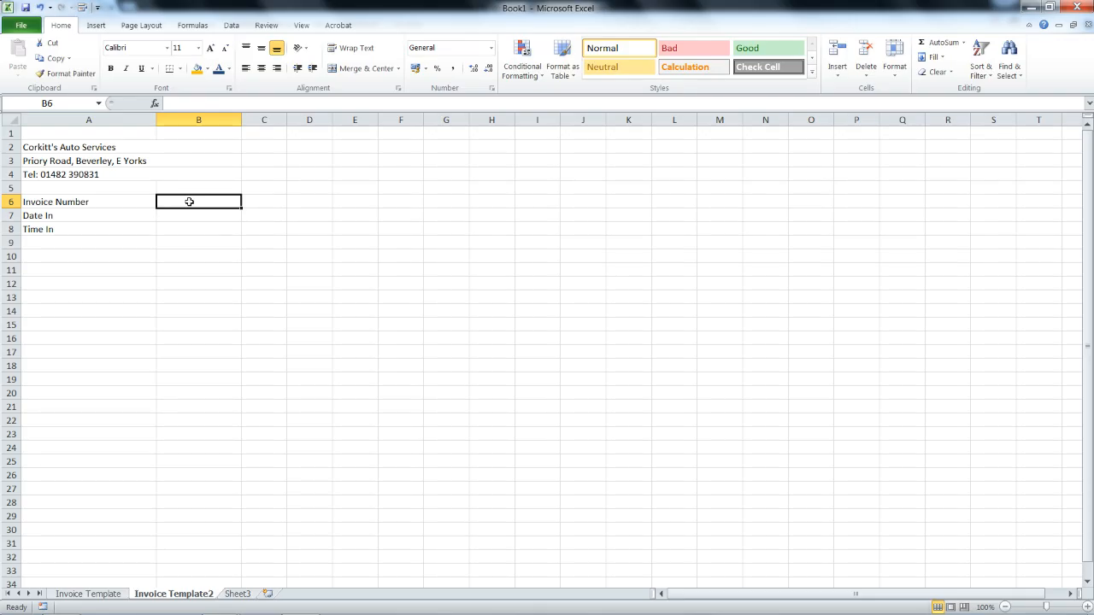
pyautogui.write('AB1234007')
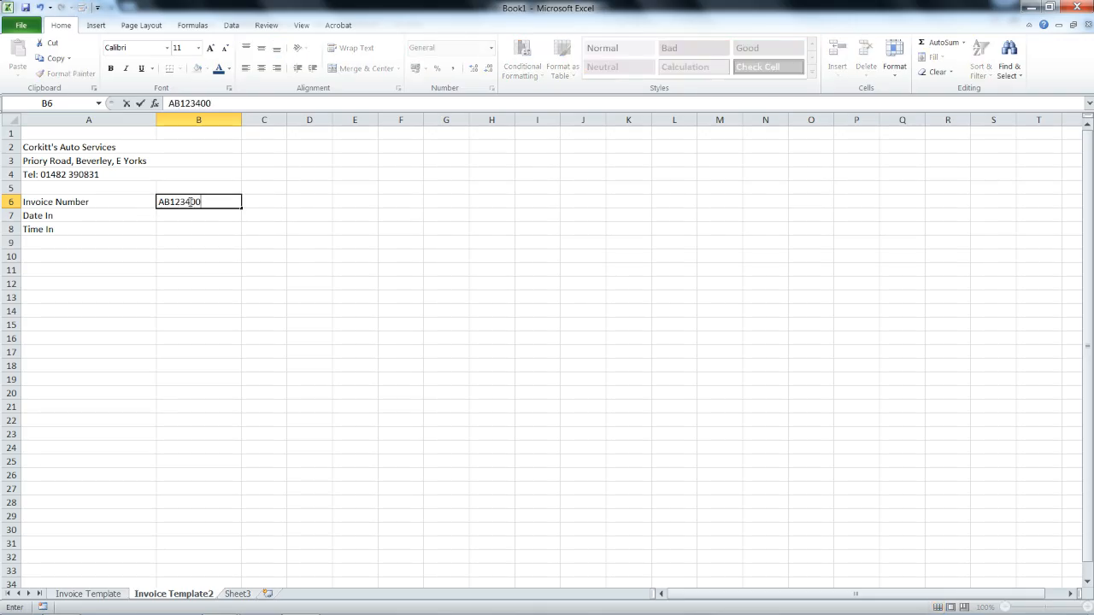
pyautogui.press('Return')
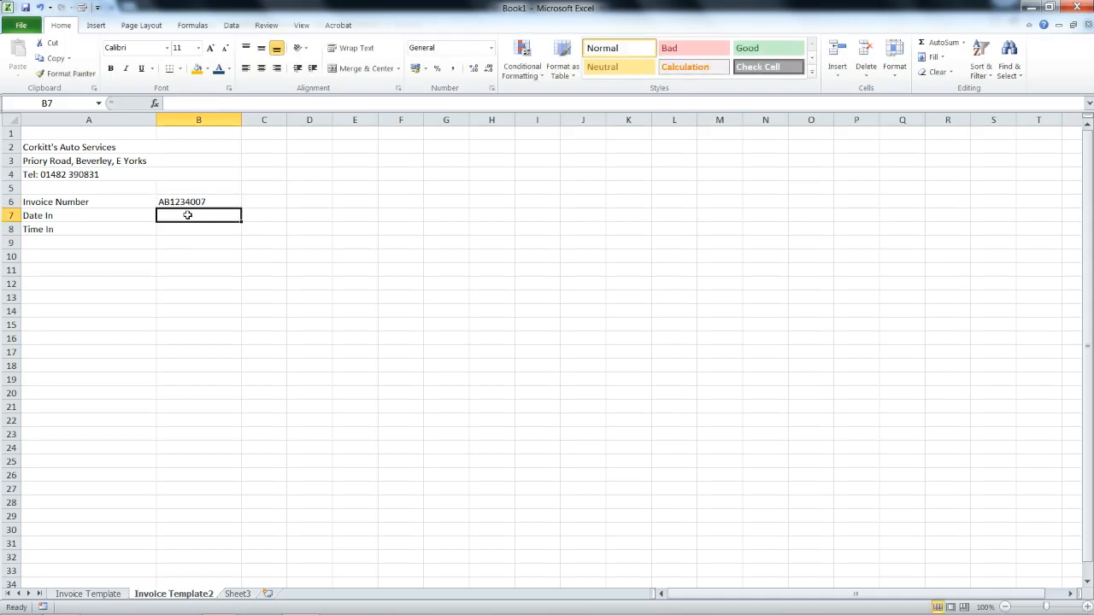
# Give cell B7 the long '14 March 2001' date format.
pyautogui.rightClick(186, 215)
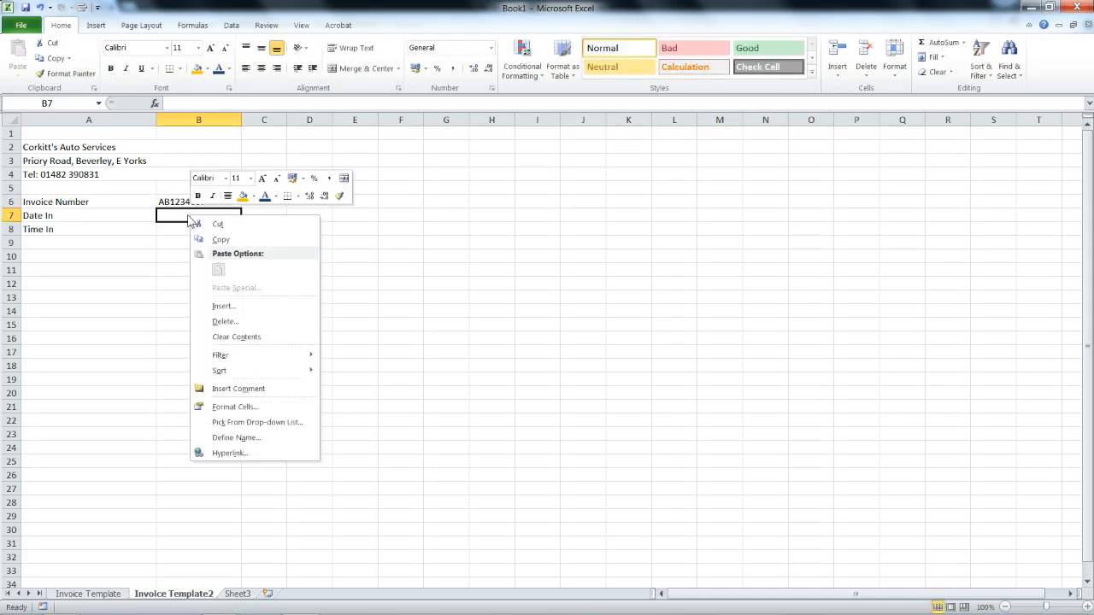
pyautogui.click(241, 409)
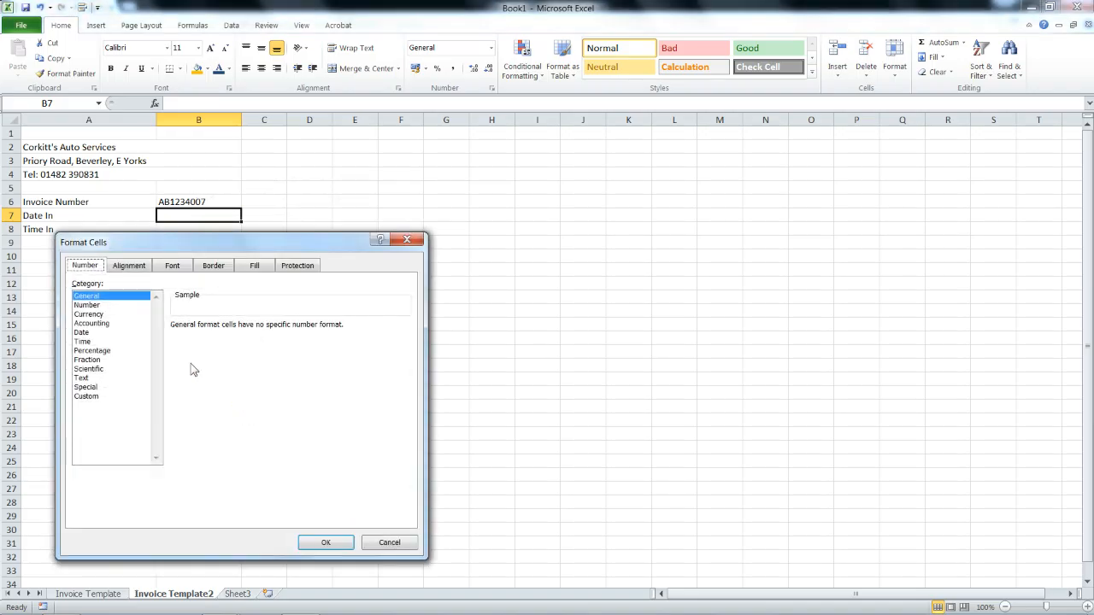
pyautogui.click(118, 335)
pyautogui.moveTo(241, 254); pyautogui.dragTo(479, 202)
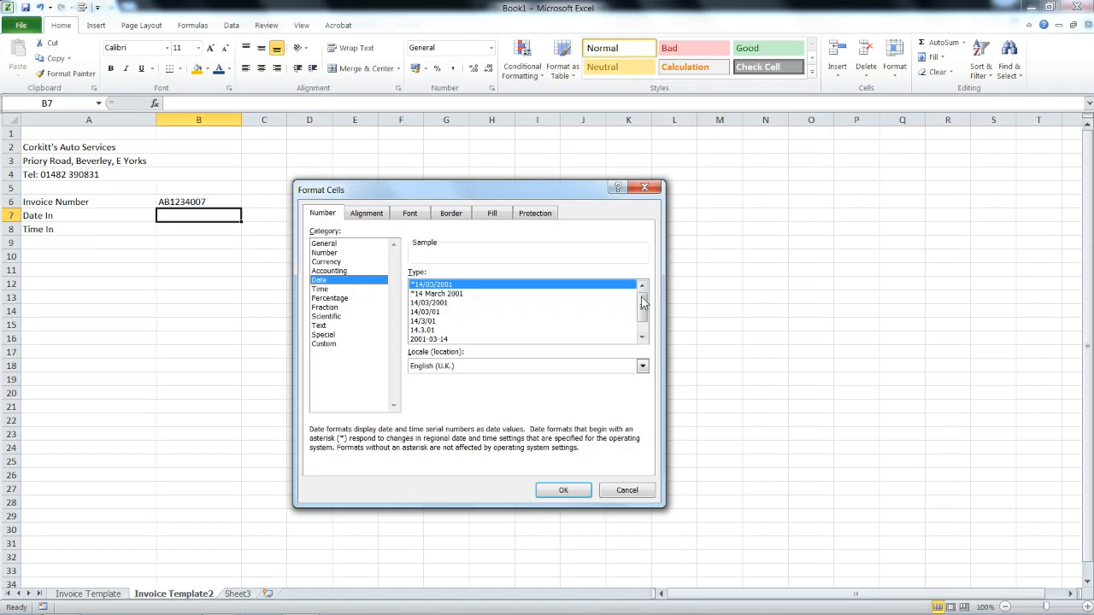
pyautogui.moveTo(642, 297); pyautogui.dragTo(640, 317)
pyautogui.click(458, 331)
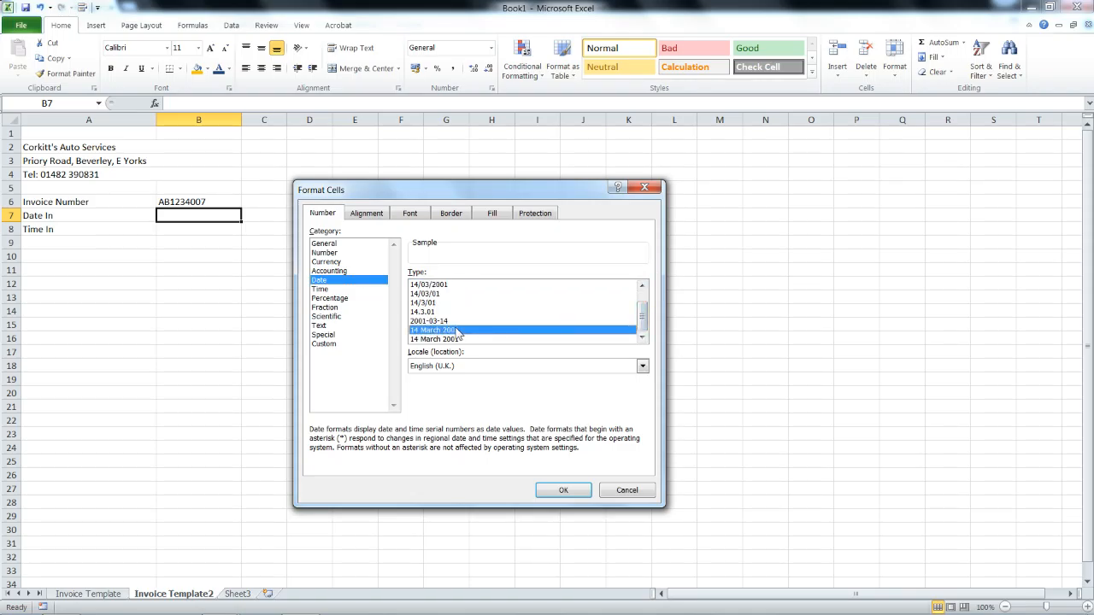
pyautogui.click(547, 492)
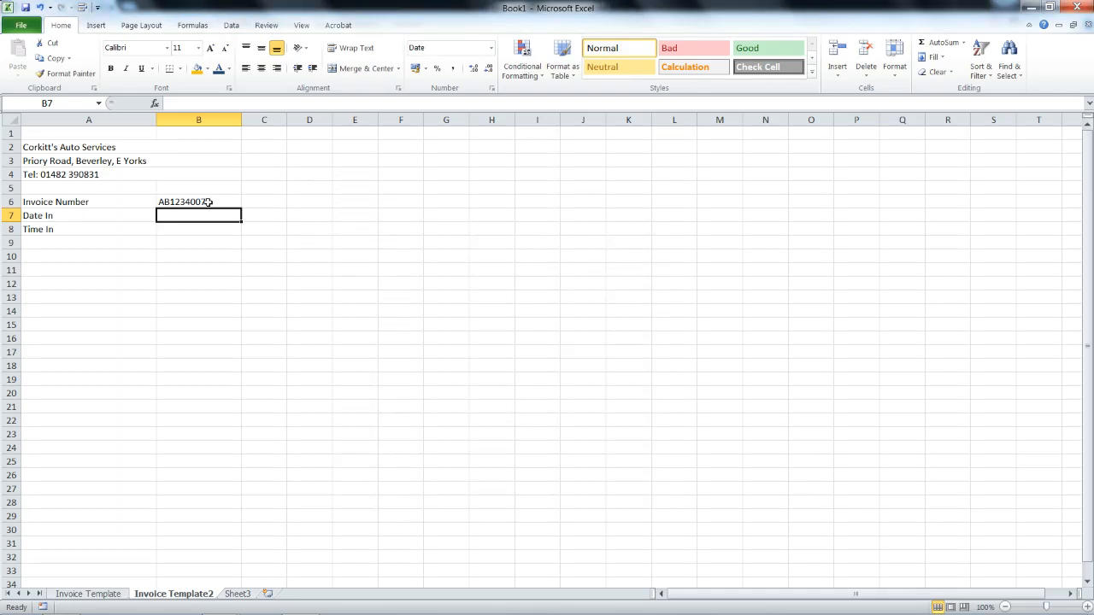
# Give cell B8 a Time number format.
pyautogui.rightClick(197, 229)
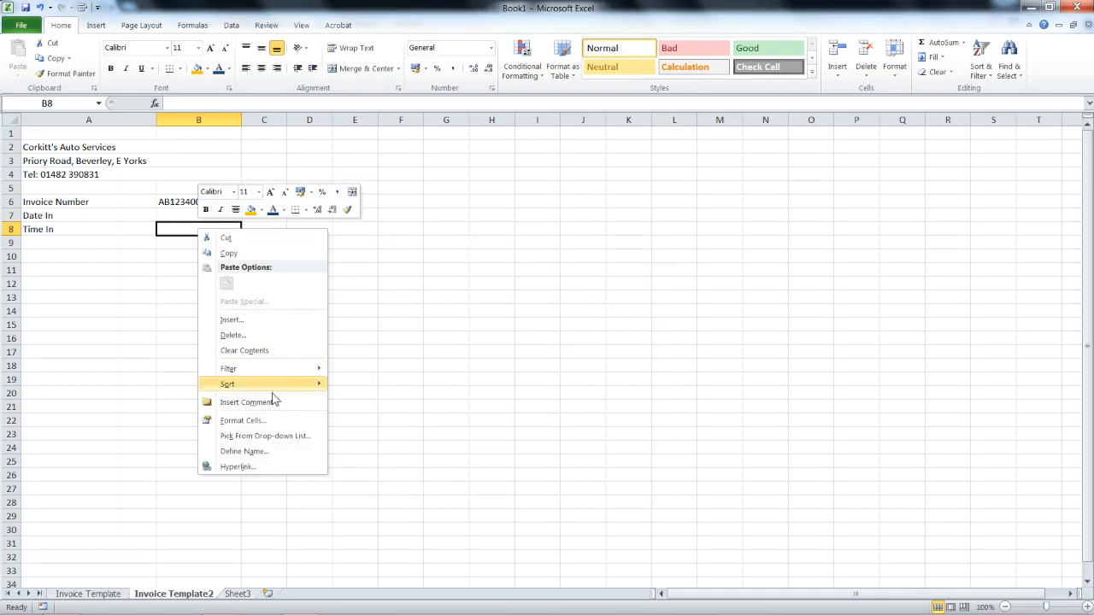
pyautogui.click(264, 421)
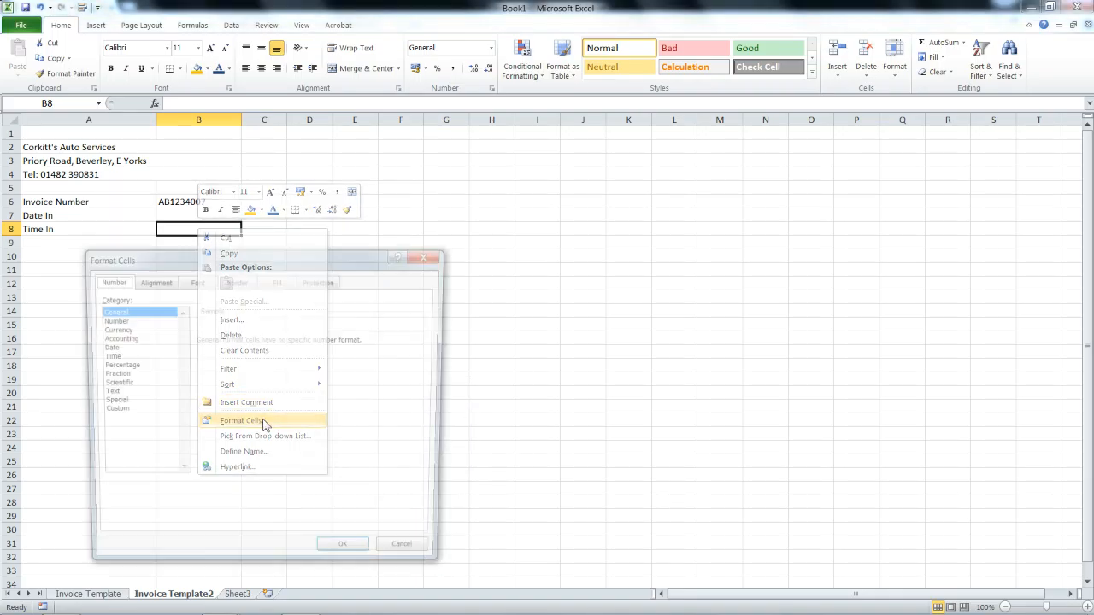
pyautogui.click(121, 349)
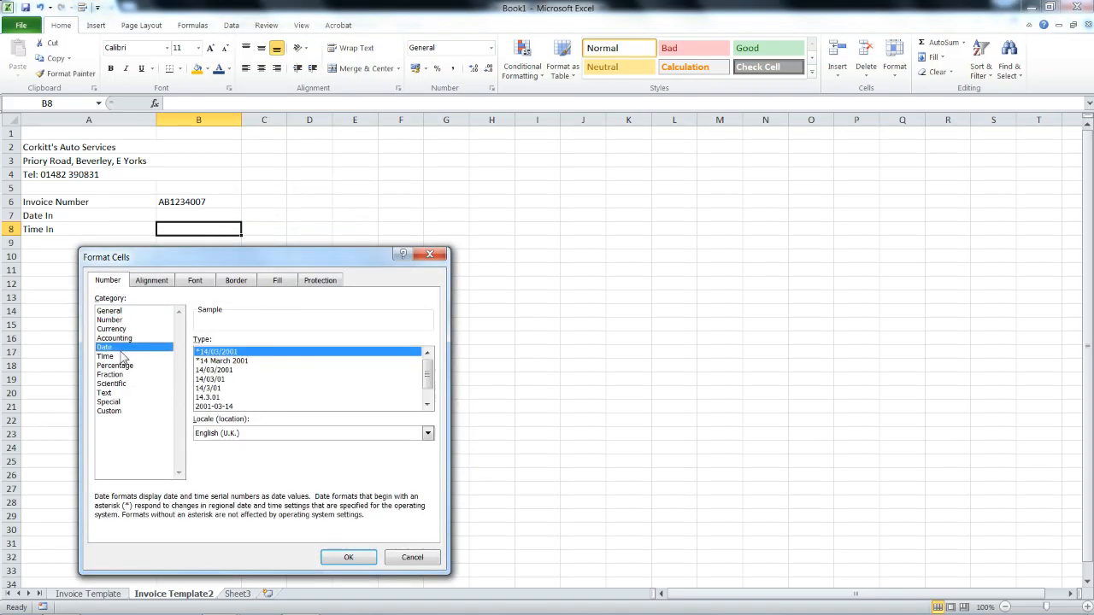
pyautogui.click(118, 357)
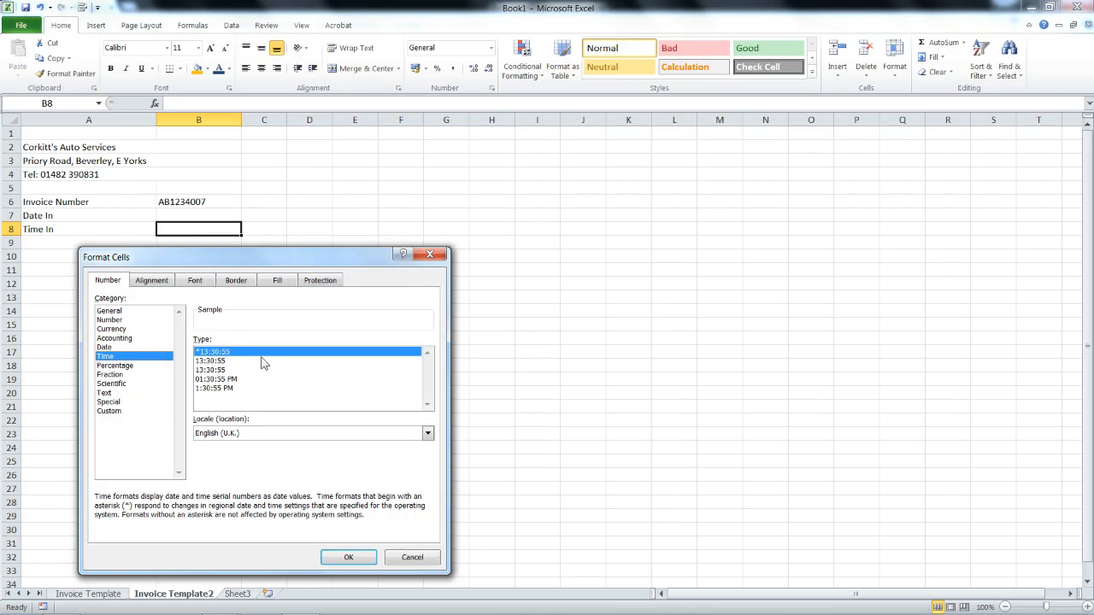
pyautogui.click(349, 556)
pyautogui.click(227, 217)
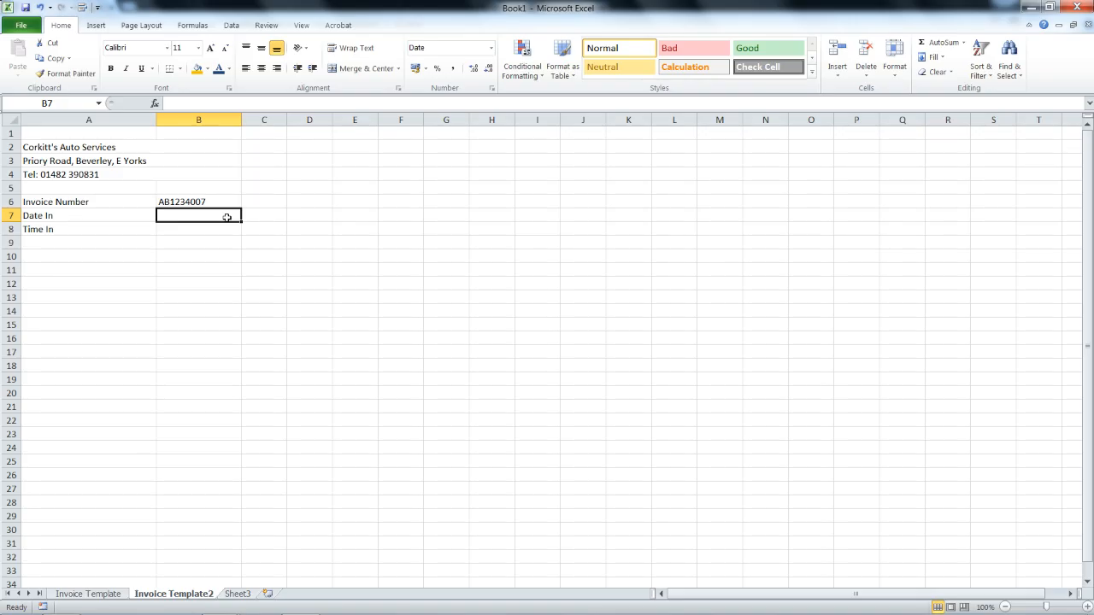
# Fill B7 with today's date (17 May 2016) and B8 with the current time (16:53:00).
pyautogui.hotkey('ctrl', ';')
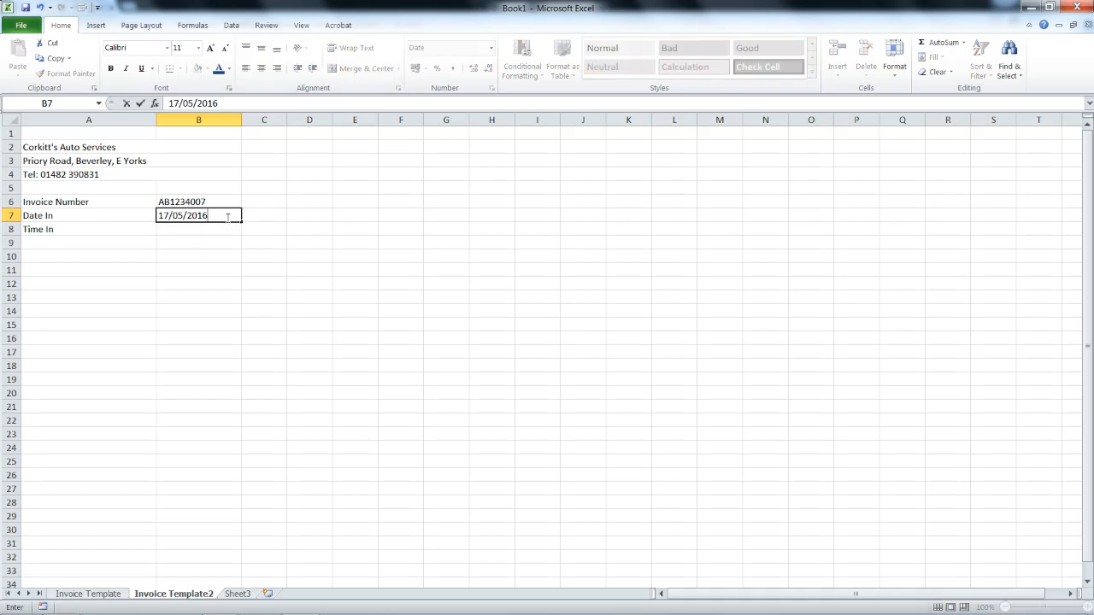
pyautogui.press('Return')
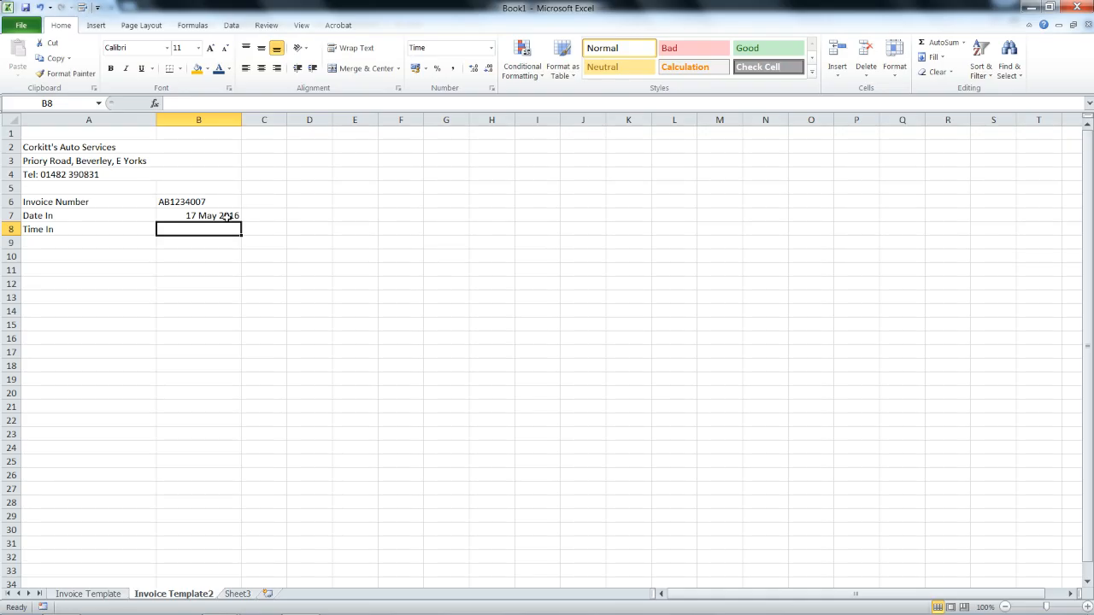
pyautogui.hotkey('ctrl', 'shift', ';')
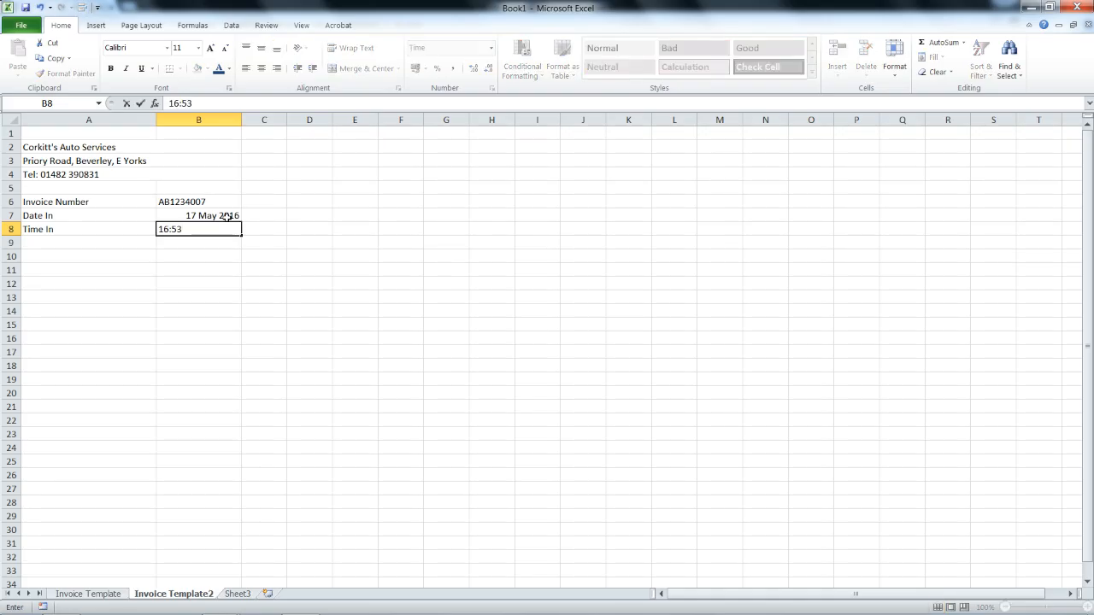
pyautogui.press('Return')
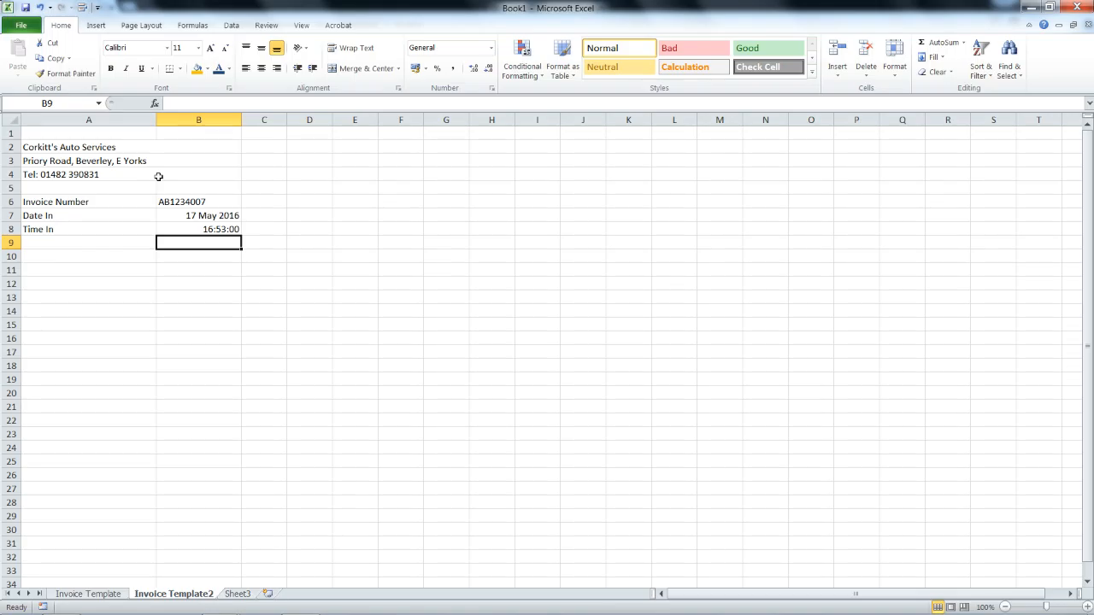
pyautogui.click(99, 256)
# In the Word notes, add a 'Shortcuts:' heading followed by a 'CTRL + ;' line.
pyautogui.hotkey('alt', 'Tab')
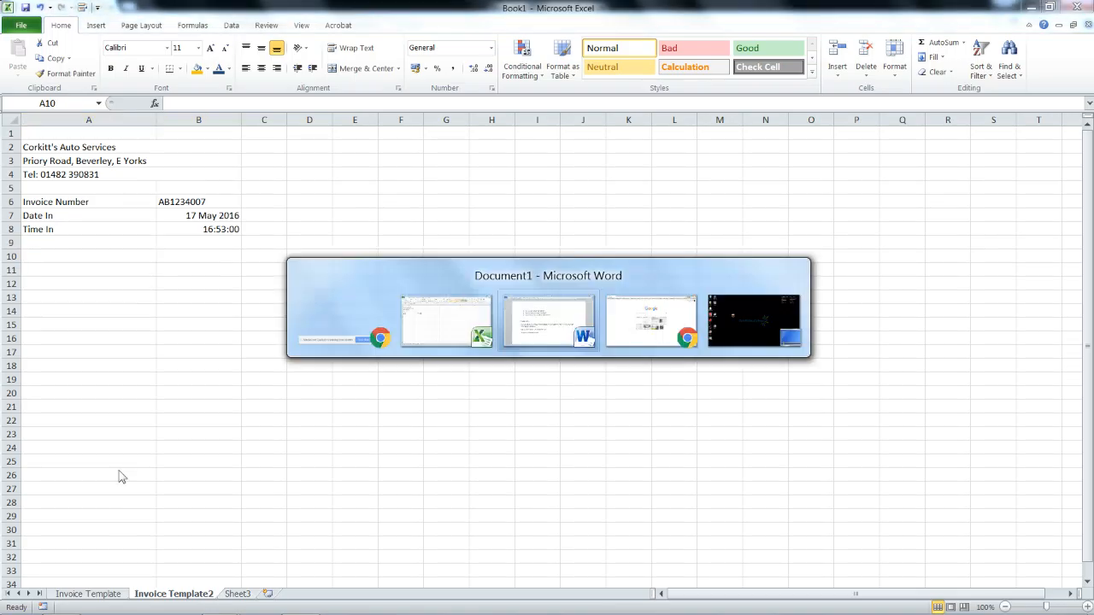
pyautogui.hotkey('alt', 'Tab')
pyautogui.hotkey('alt', 'Tab')
pyautogui.hotkey('alt', 'Tab')
pyautogui.hotkey('alt', 'Tab')
pyautogui.hotkey('alt', 'Tab')
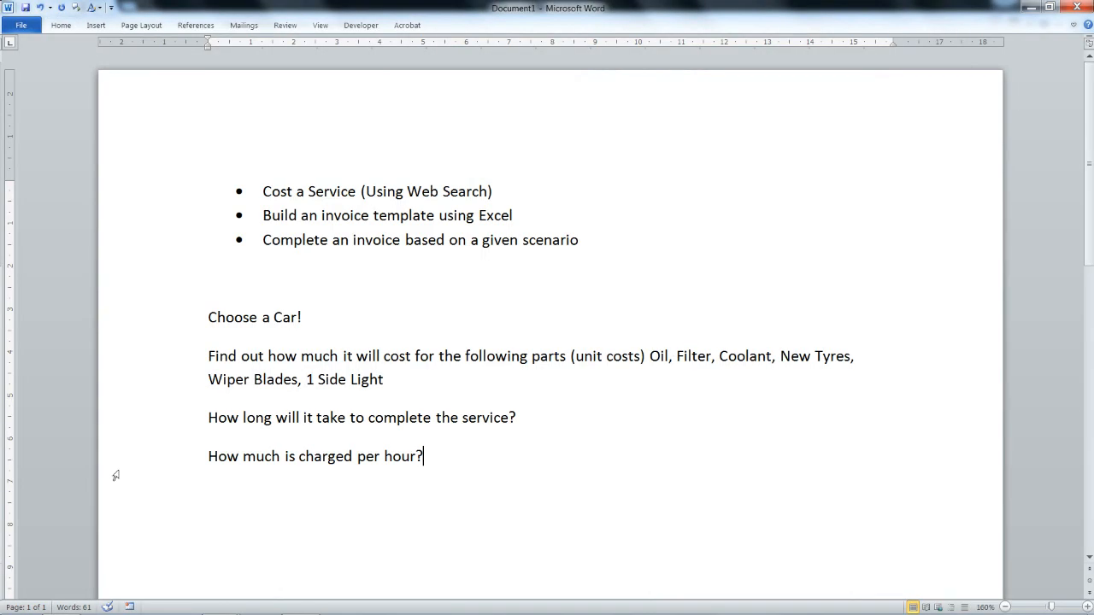
pyautogui.press('Return')
pyautogui.press('Return')
pyautogui.write('Shortcuts:')
pyautogui.press('Return')
pyautogui.write('CTR')
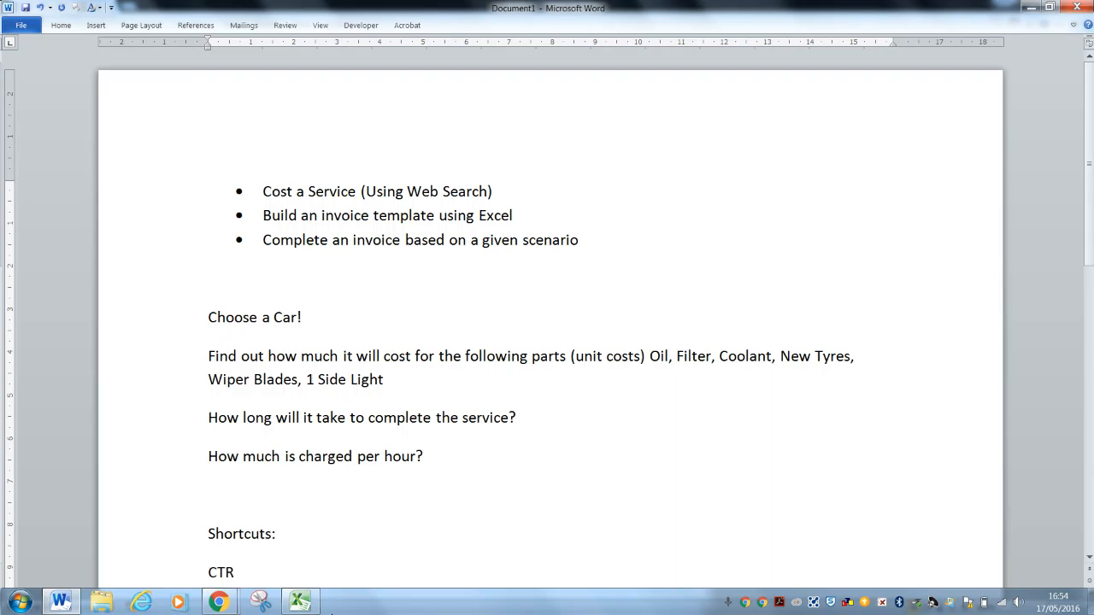
pyautogui.write('L + :')
pyautogui.press('BackSpace')
pyautogui.write(';')
pyautogui.press('Return')
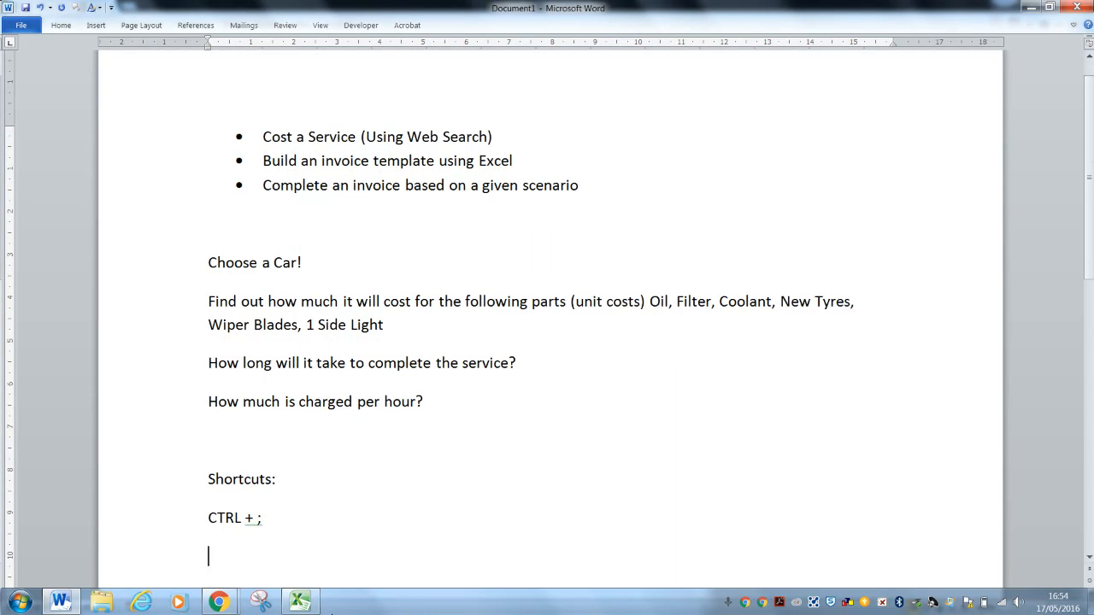
# Complete the shortcut lines 'CTRL + ; Insert Date' and 'CTRL + Shift + ; Insert Time'.
pyautogui.write('CTRL + Shift + ;')
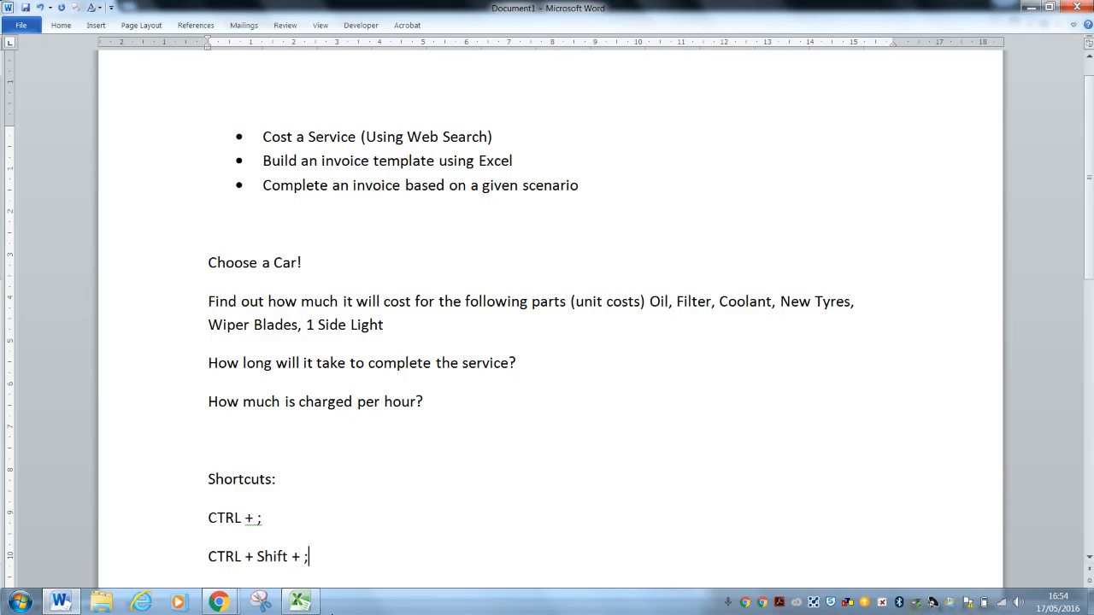
pyautogui.press('Up')
pyautogui.press('Up')
pyautogui.press('Down')
pyautogui.write('Insert D')
pyautogui.write('ate CTRL')
pyautogui.write(' + Shift + ; I')
pyautogui.write('nsert Time')
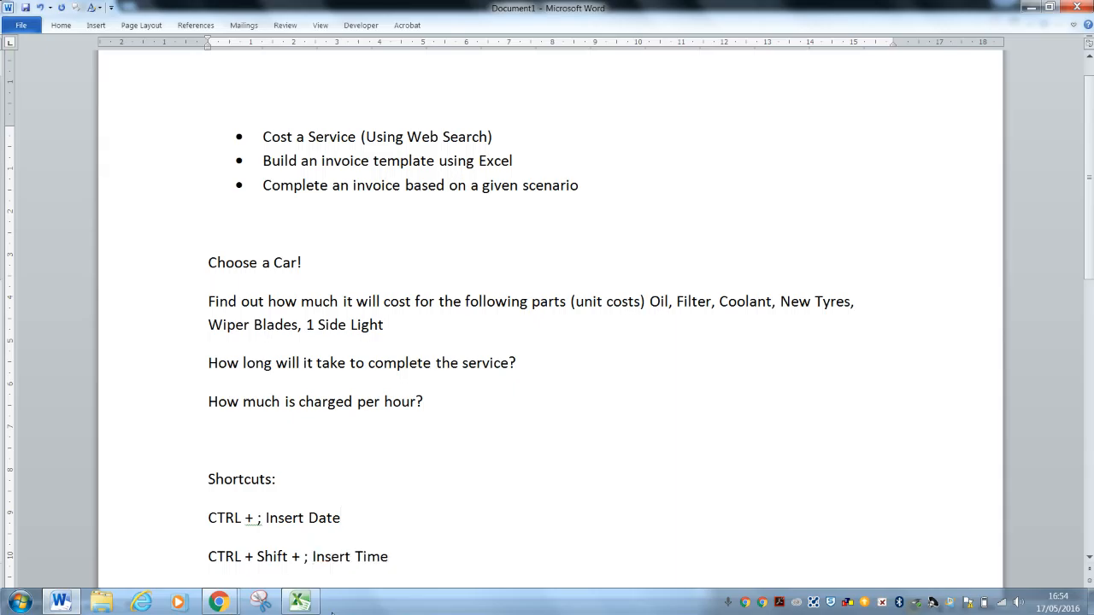
pyautogui.hotkey('alt', 'Tab')
pyautogui.hotkey('alt', 'Tab')
pyautogui.hotkey('alt', 'Tab')
pyautogui.hotkey('alt', 'Tab')
pyautogui.hotkey('alt', 'Tab')
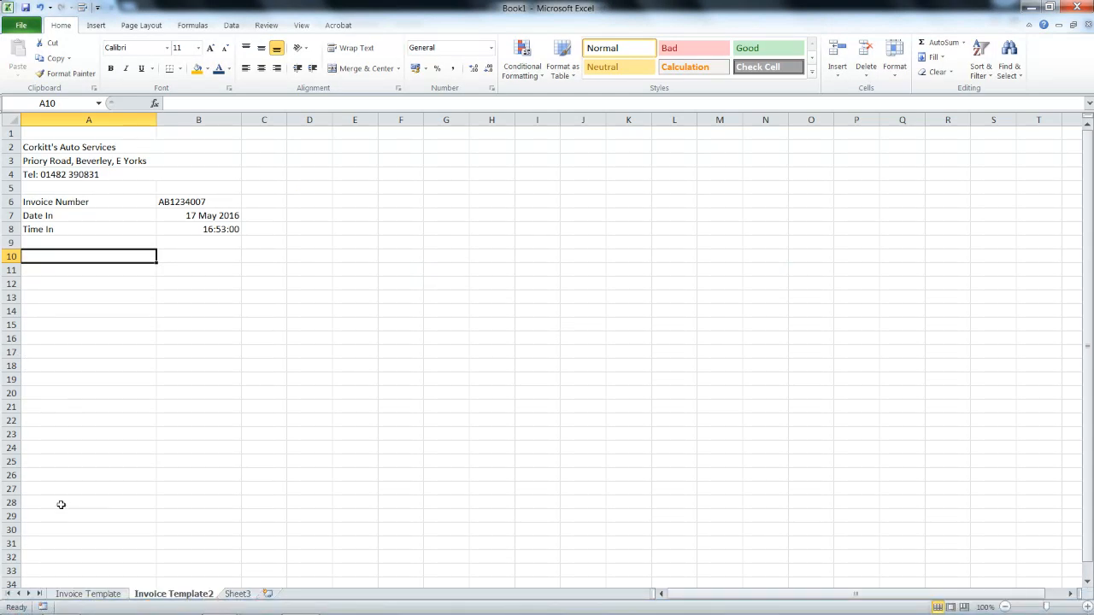
# On the Invoice Template2 sheet, merge and centre cells A10 and B10.
pyautogui.click(63, 594)
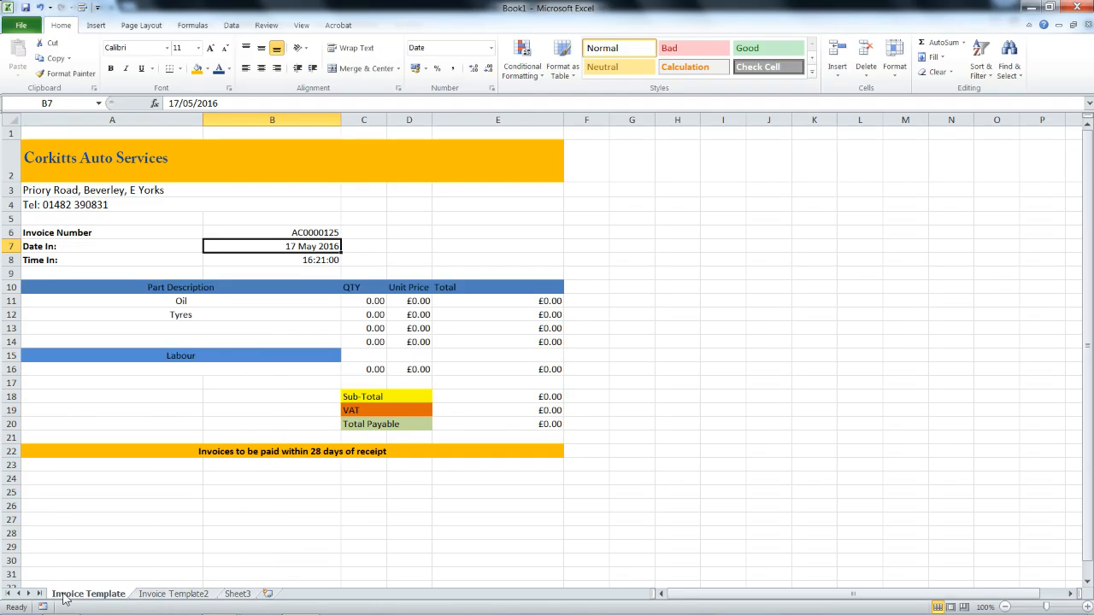
pyautogui.click(165, 596)
pyautogui.click(205, 252)
pyautogui.moveTo(205, 251); pyautogui.dragTo(146, 251)
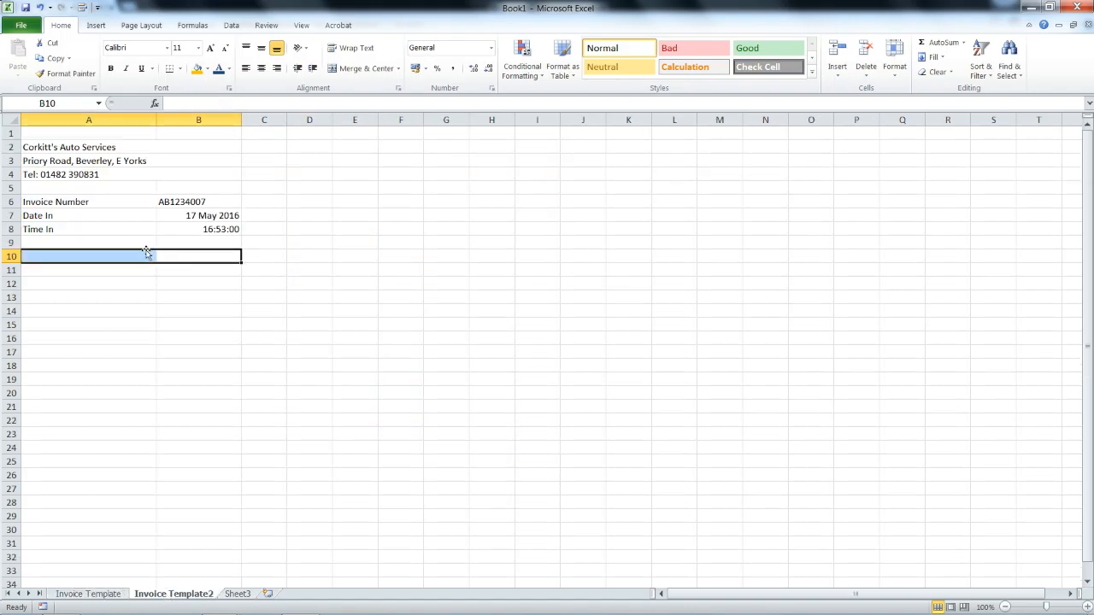
pyautogui.click(355, 69)
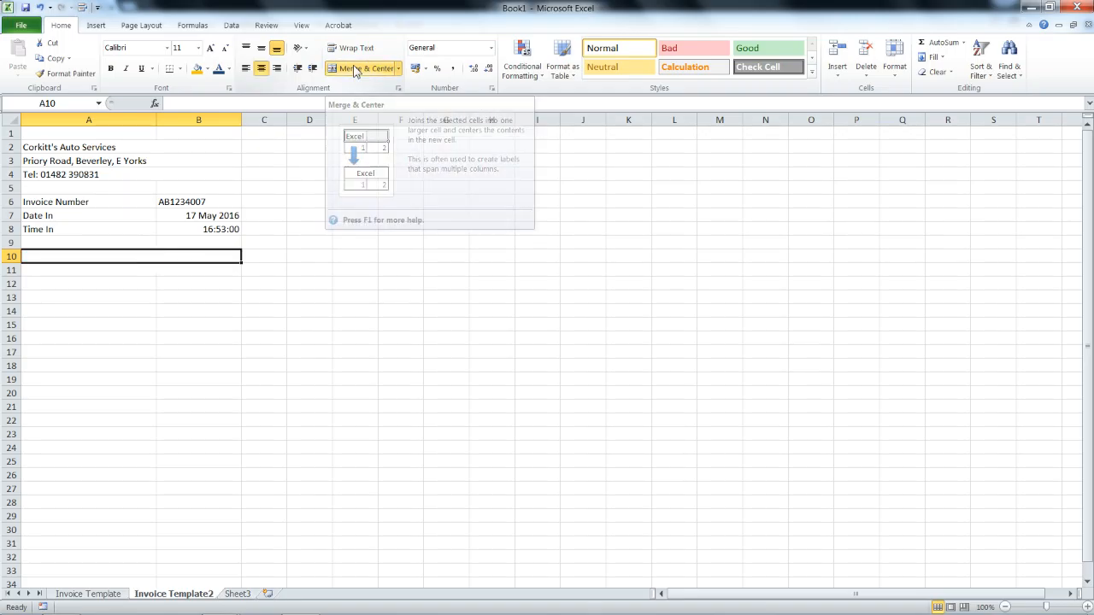
# Enter the row 10 headings Part Description, QTY, Unit Price and Total.
pyautogui.write('Part ')
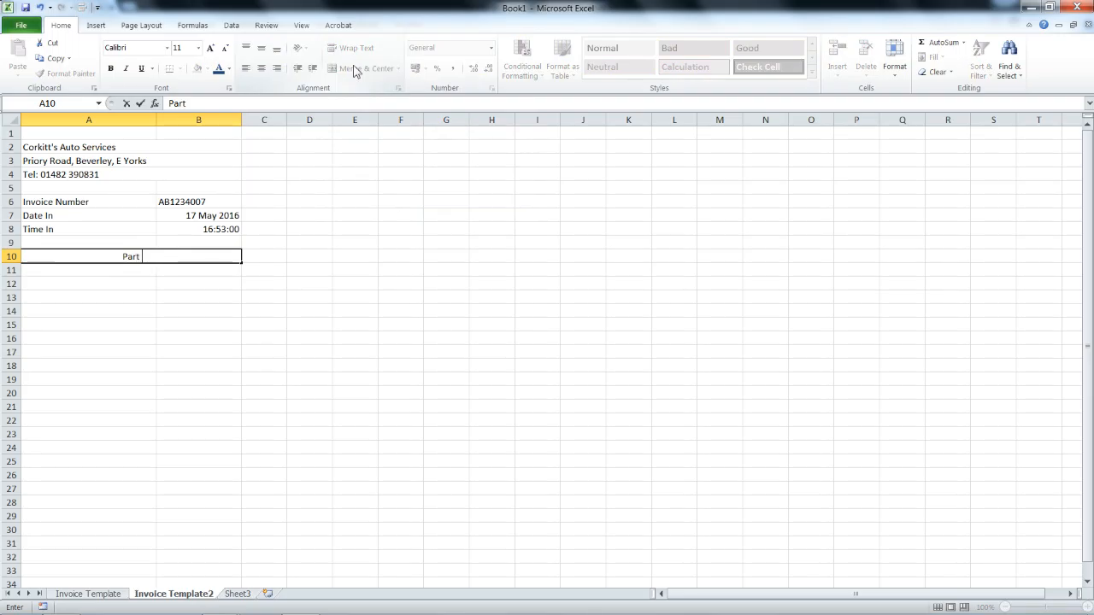
pyautogui.write('Description')
pyautogui.press('Tab')
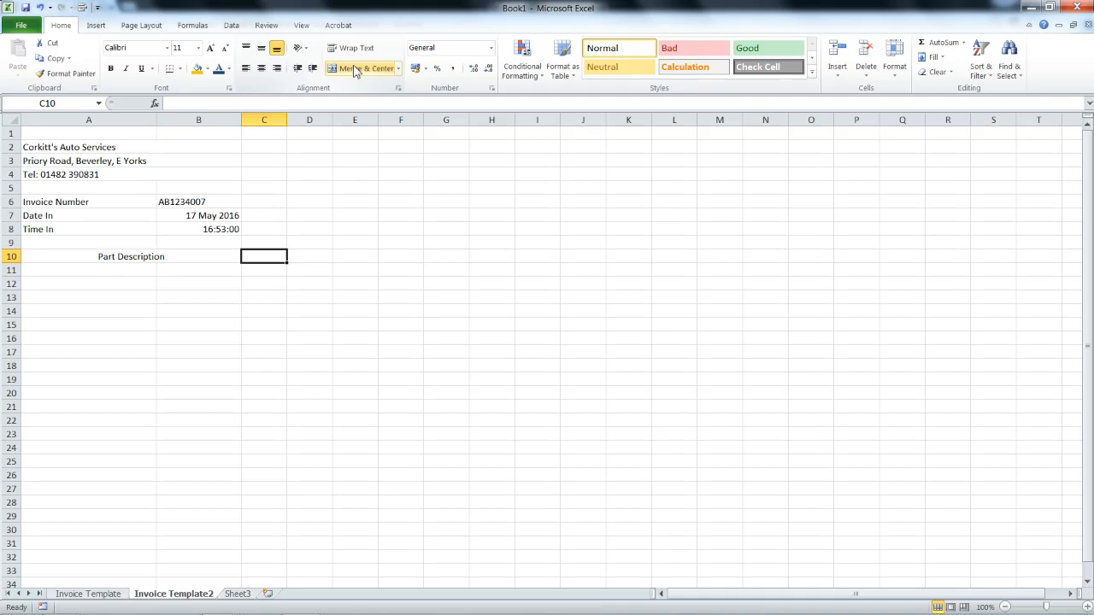
pyautogui.write('QTY')
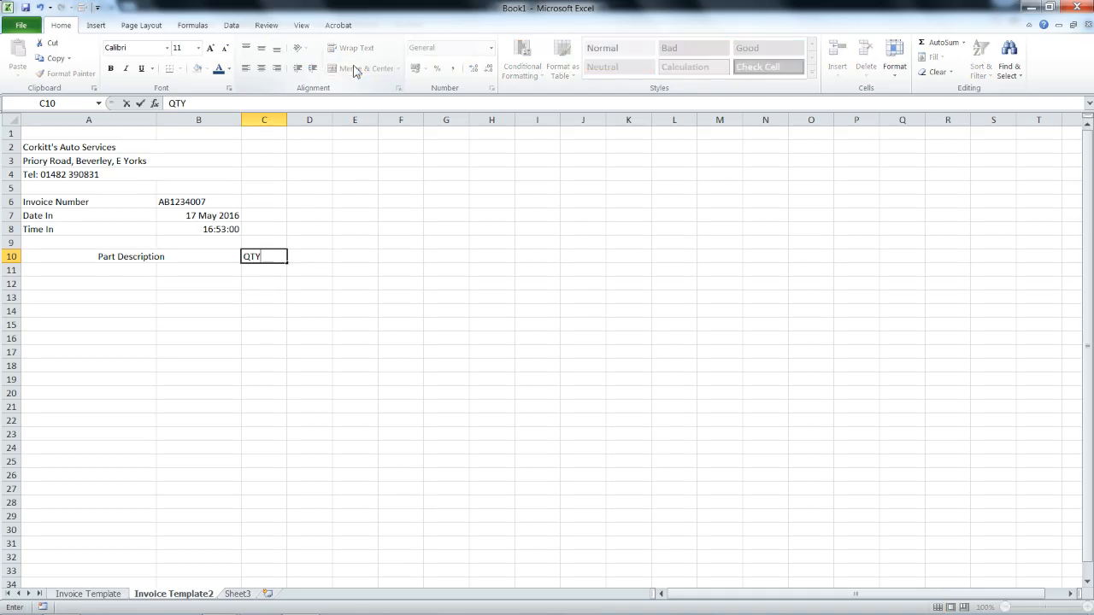
pyautogui.press('Tab')
pyautogui.write('Unit')
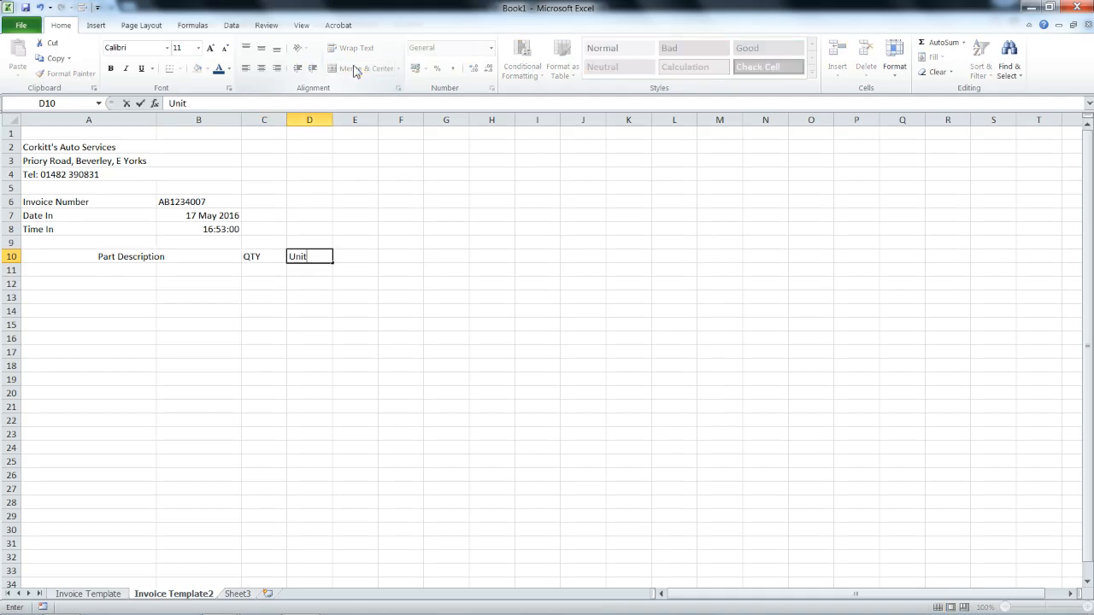
pyautogui.write(' Price')
pyautogui.press('Tab')
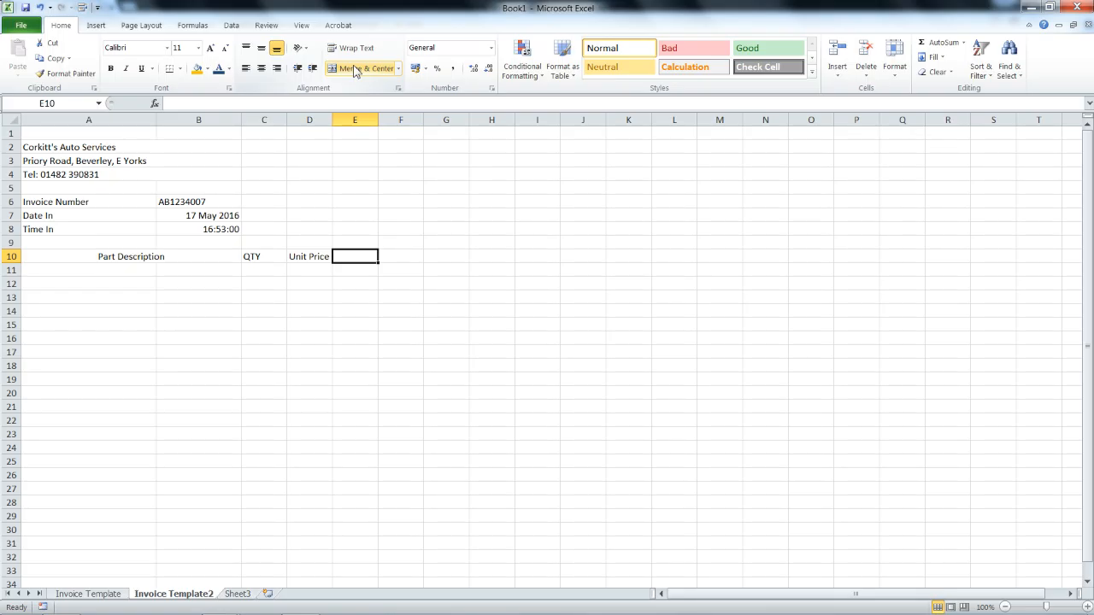
pyautogui.write('Total')
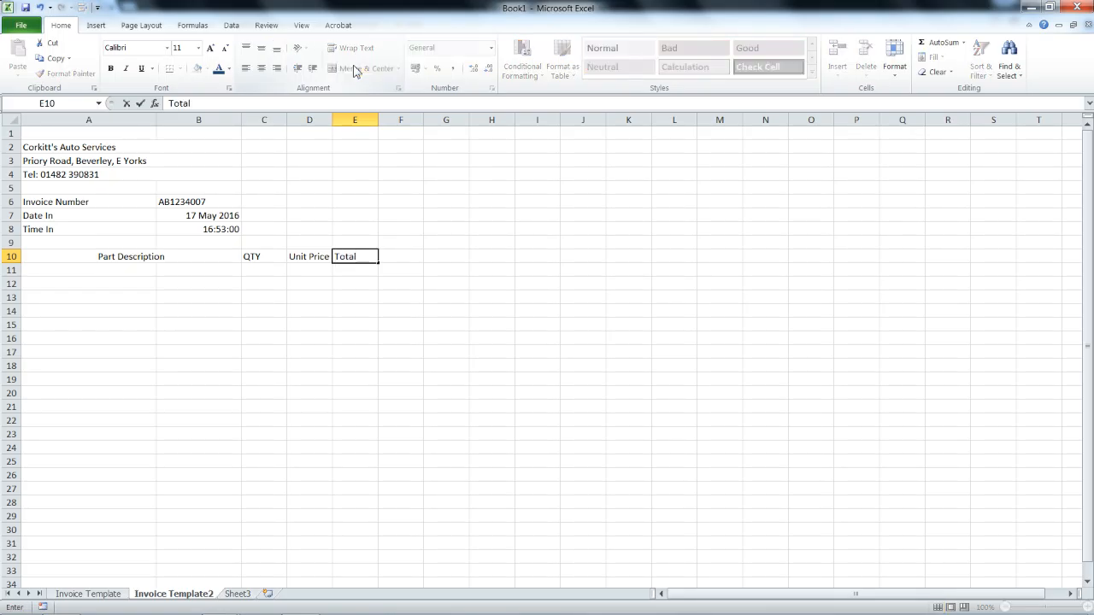
pyautogui.press('Return')
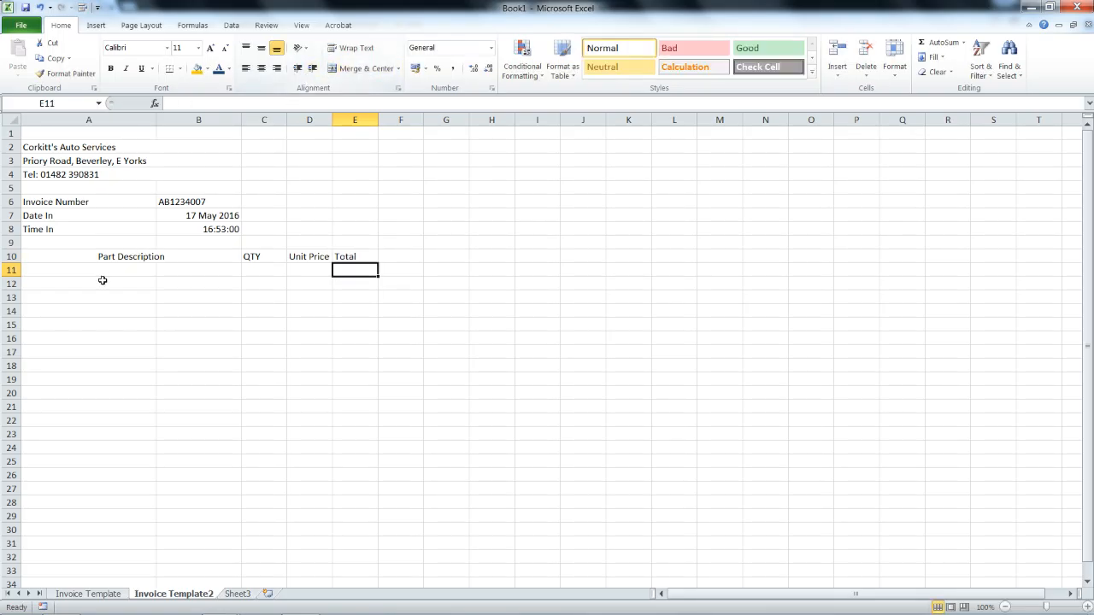
# Merge and centre A12:B12 and label it Labour.
pyautogui.click(76, 282)
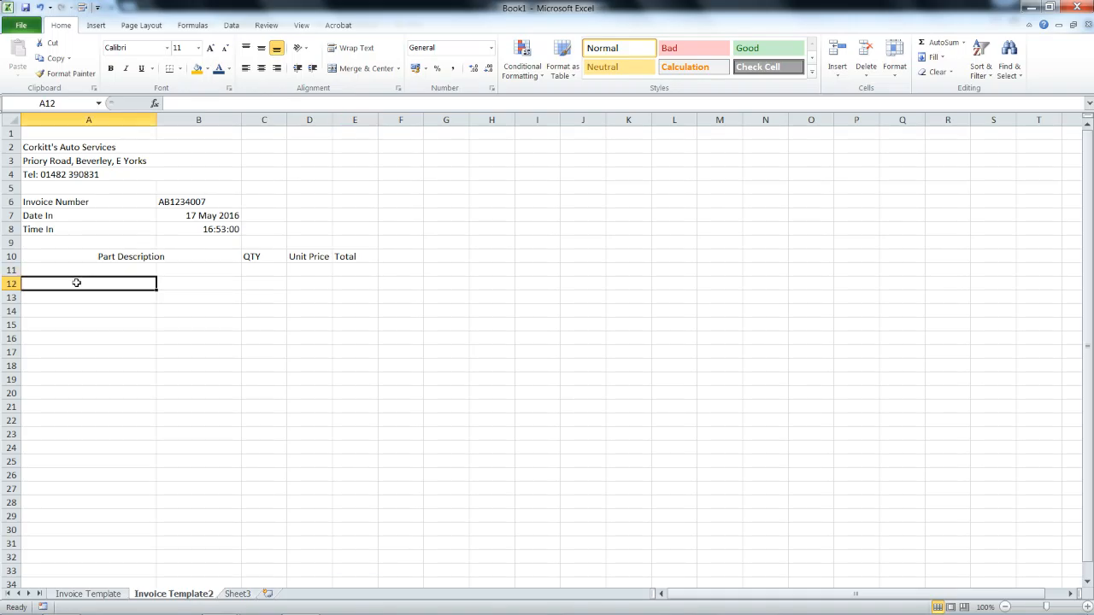
pyautogui.click(167, 283)
pyautogui.moveTo(167, 283); pyautogui.dragTo(141, 282)
pyautogui.click(339, 68)
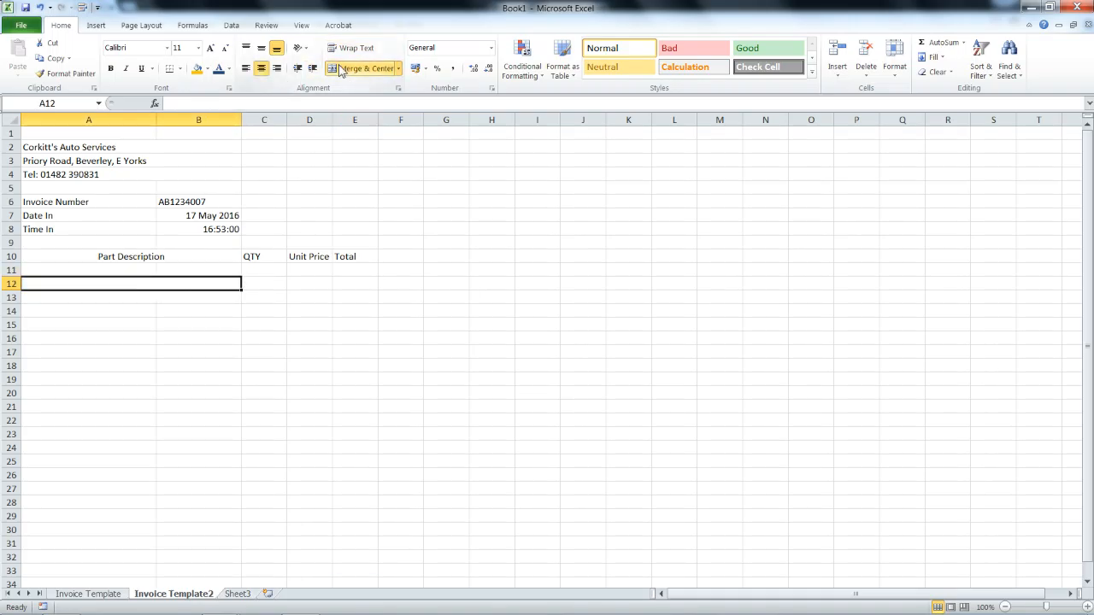
pyautogui.write('Labour')
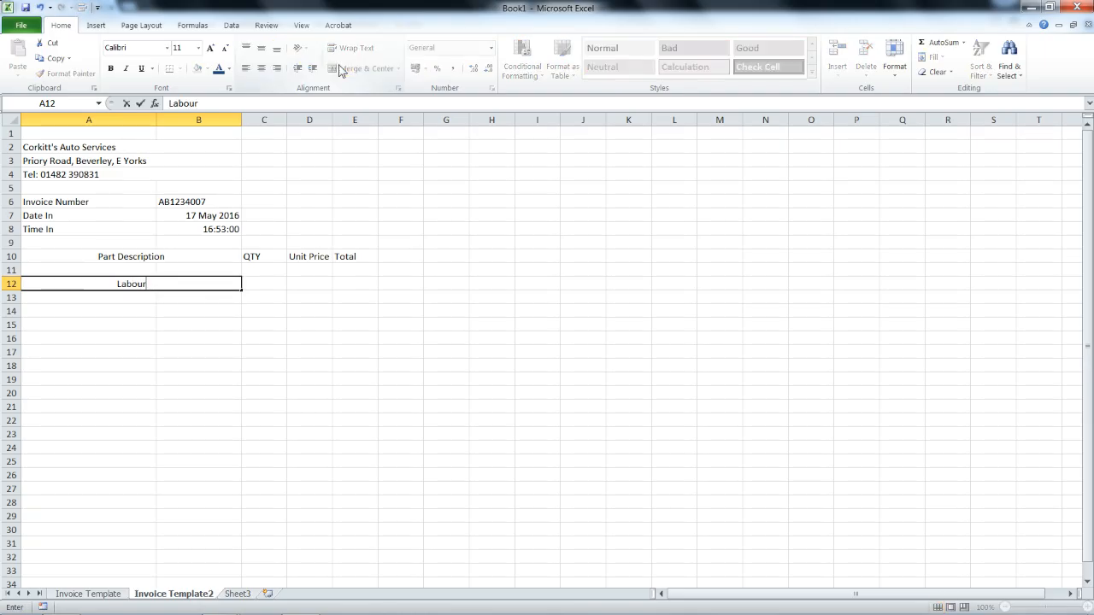
pyautogui.press('Tab')
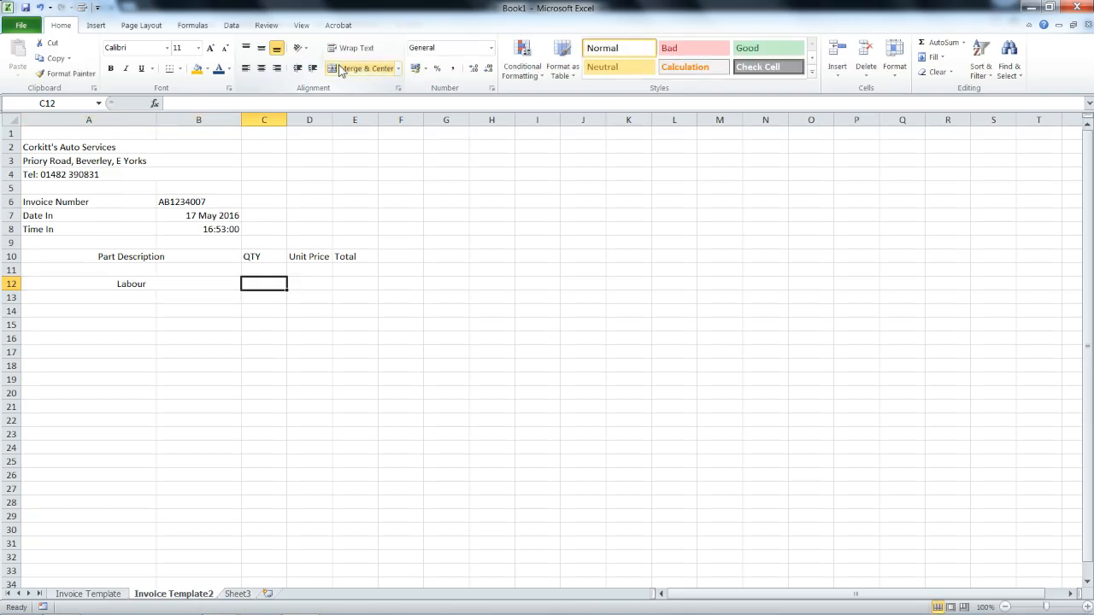
# Merge cells A11 and B11 into one cell.
pyautogui.press('Tab')
pyautogui.press('Left')
pyautogui.press('Up')
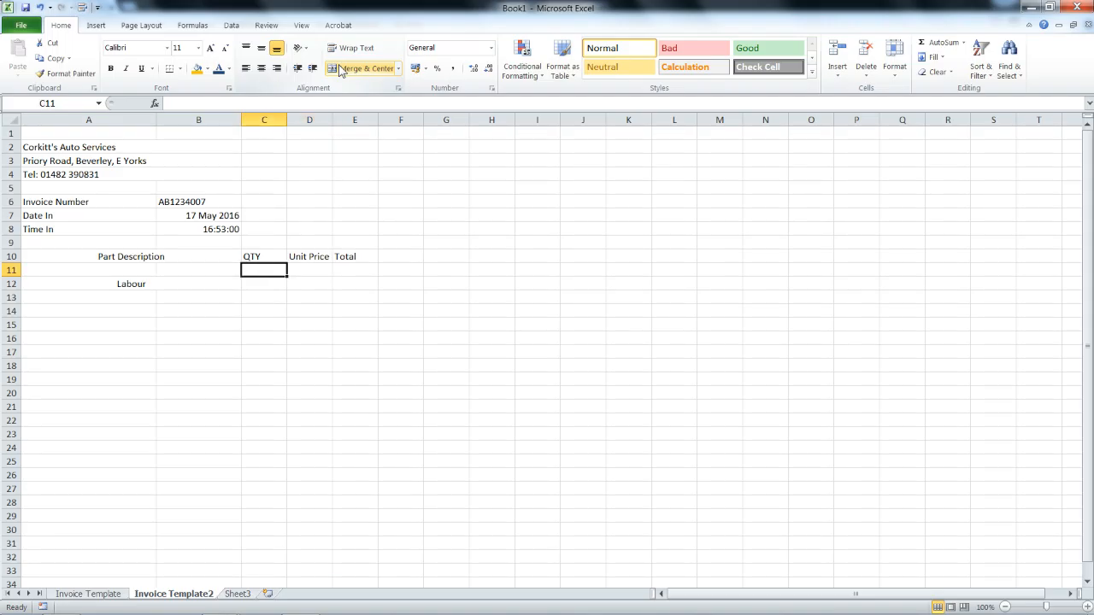
pyautogui.press('Left')
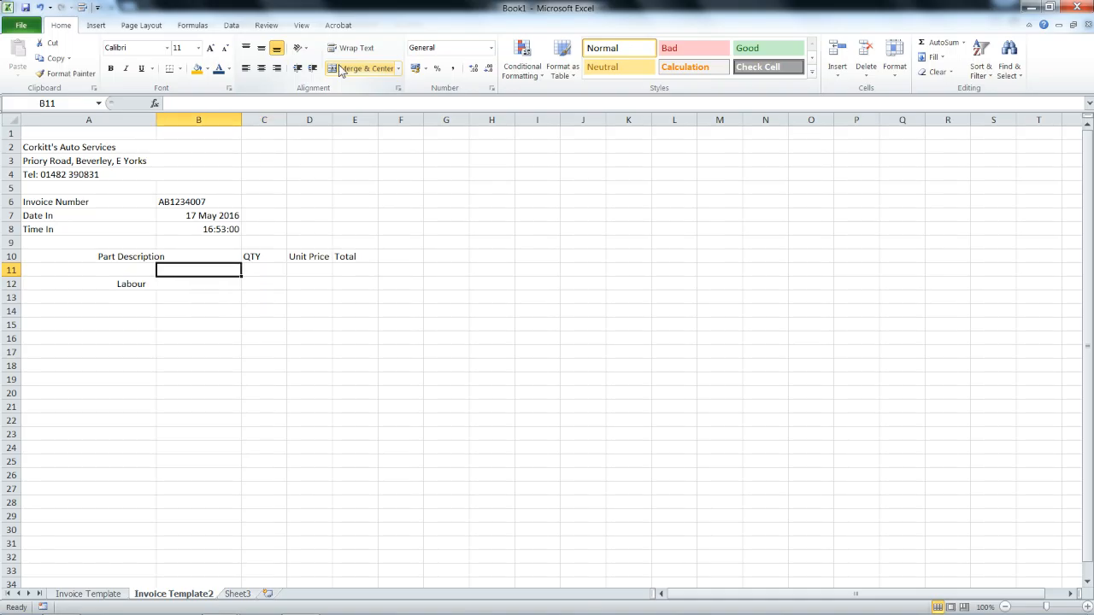
pyautogui.moveTo(130, 267); pyautogui.dragTo(174, 267)
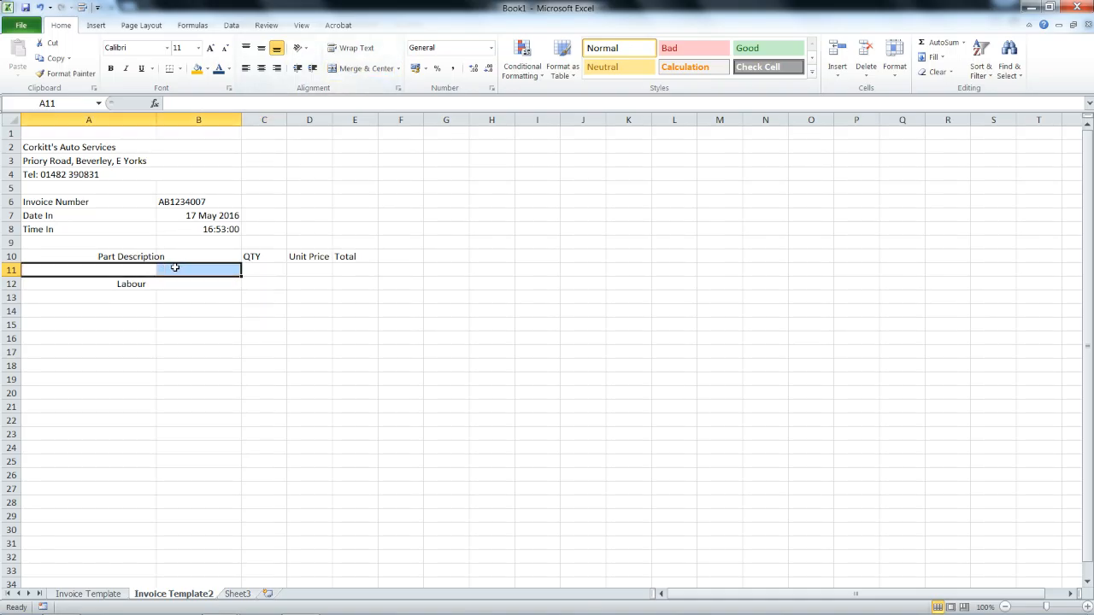
pyautogui.click(356, 76)
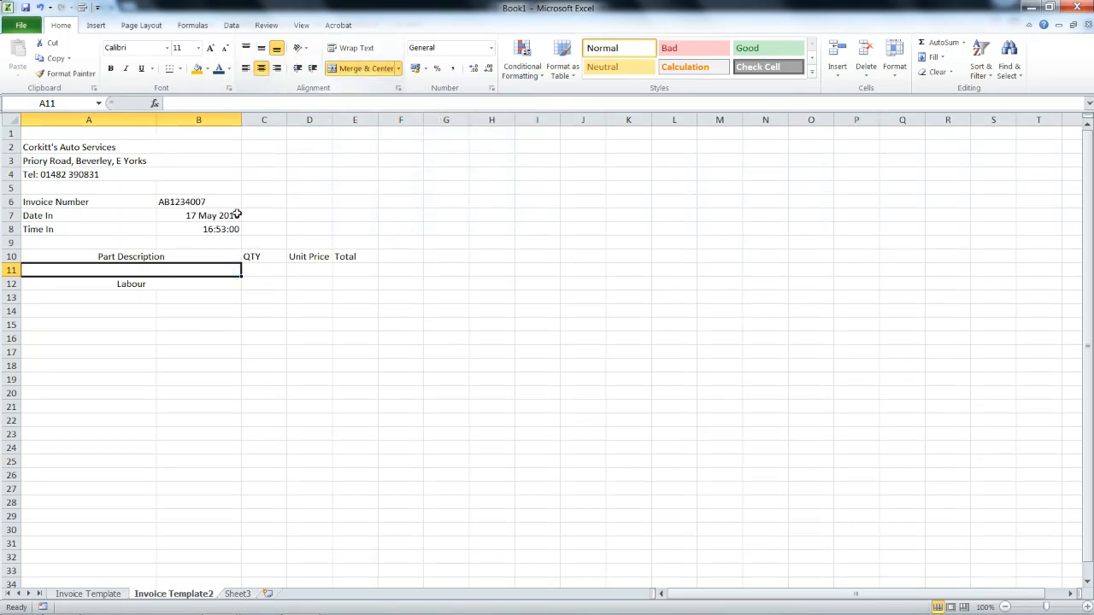
pyautogui.click(258, 270)
pyautogui.click(222, 273)
pyautogui.click(246, 272)
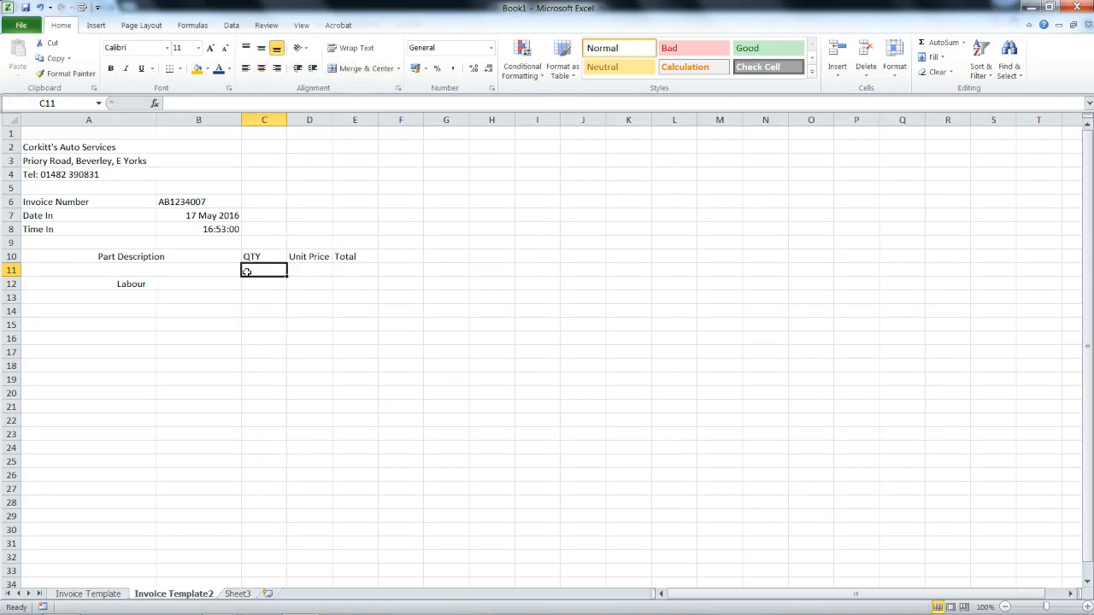
# Format C11 as a Number with 2 decimal places.
pyautogui.rightClick(261, 270)
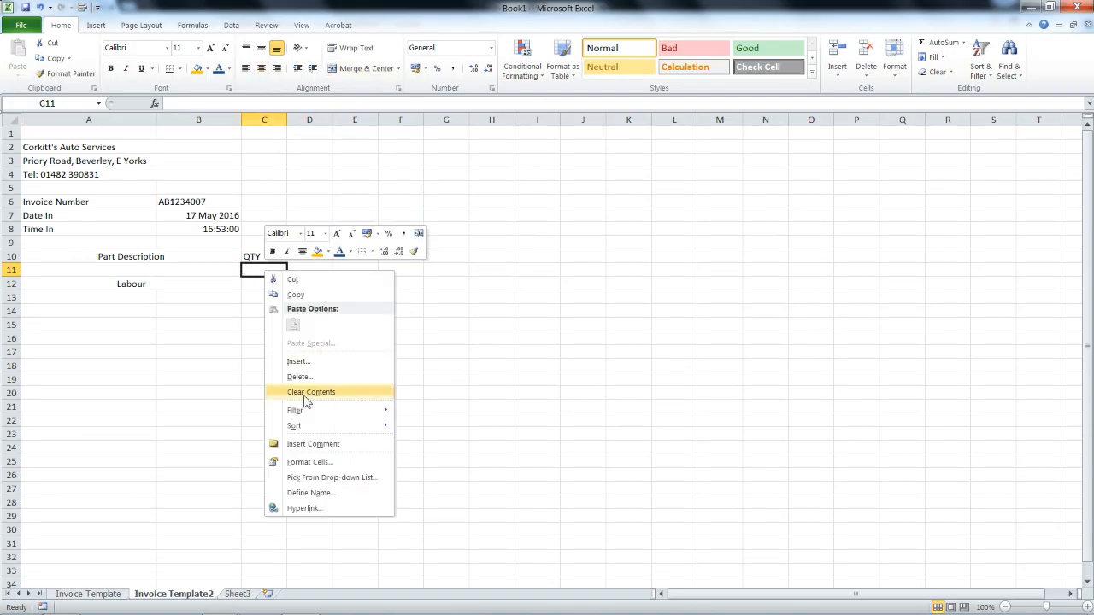
pyautogui.click(297, 461)
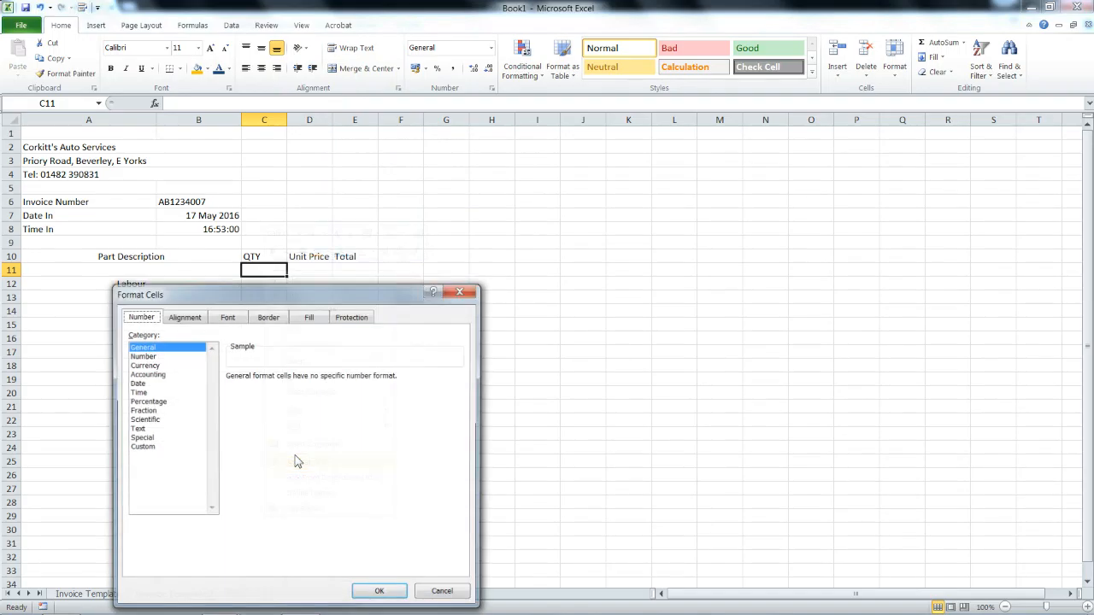
pyautogui.click(152, 357)
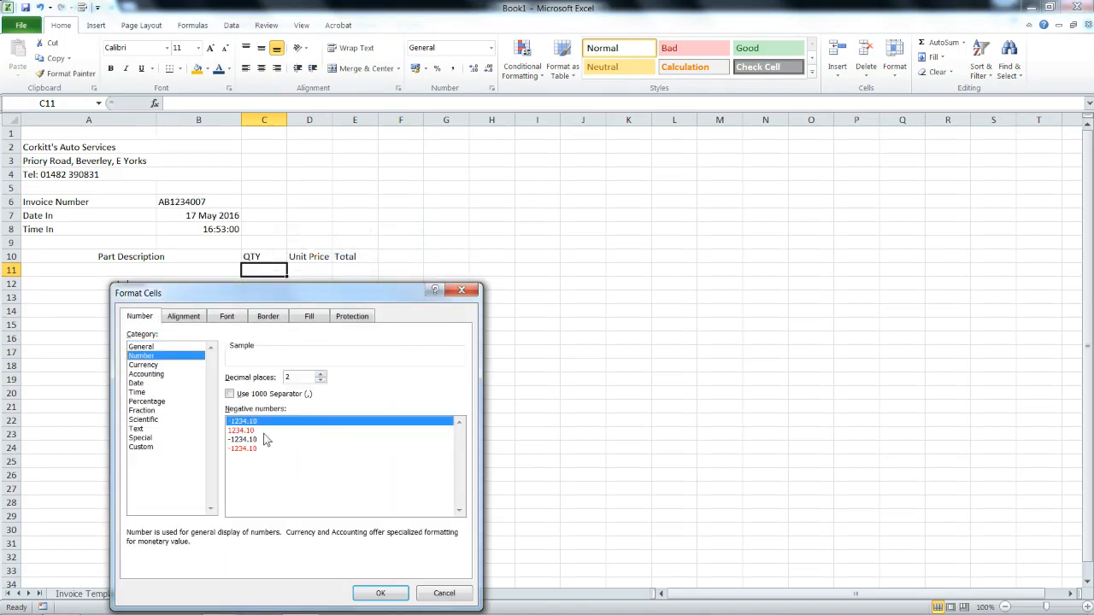
pyautogui.click(376, 593)
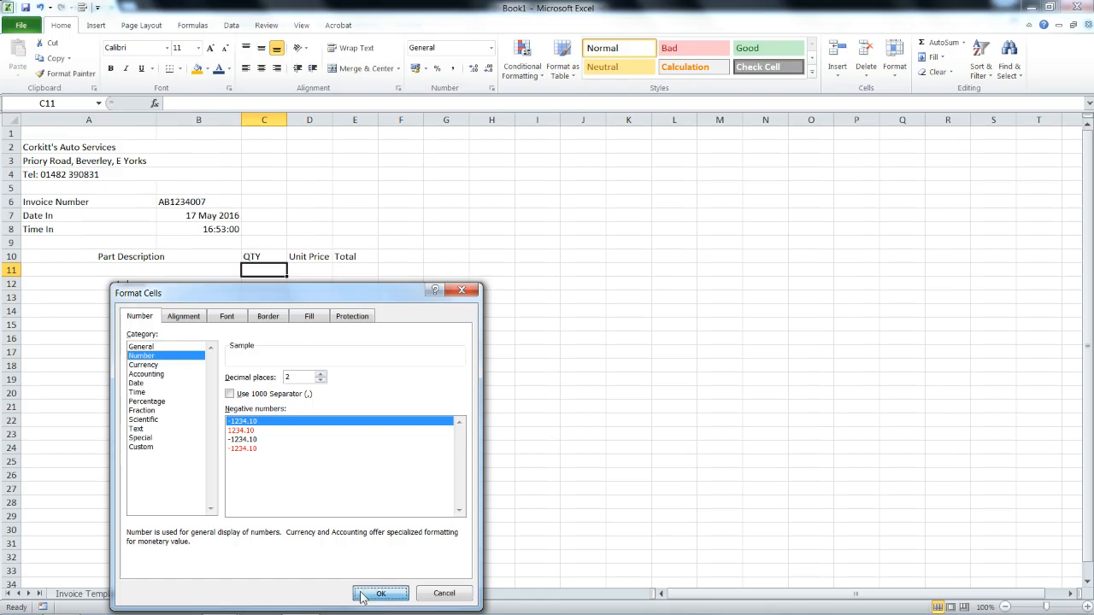
# Format D11 and E11 as £ Currency.
pyautogui.rightClick(306, 270)
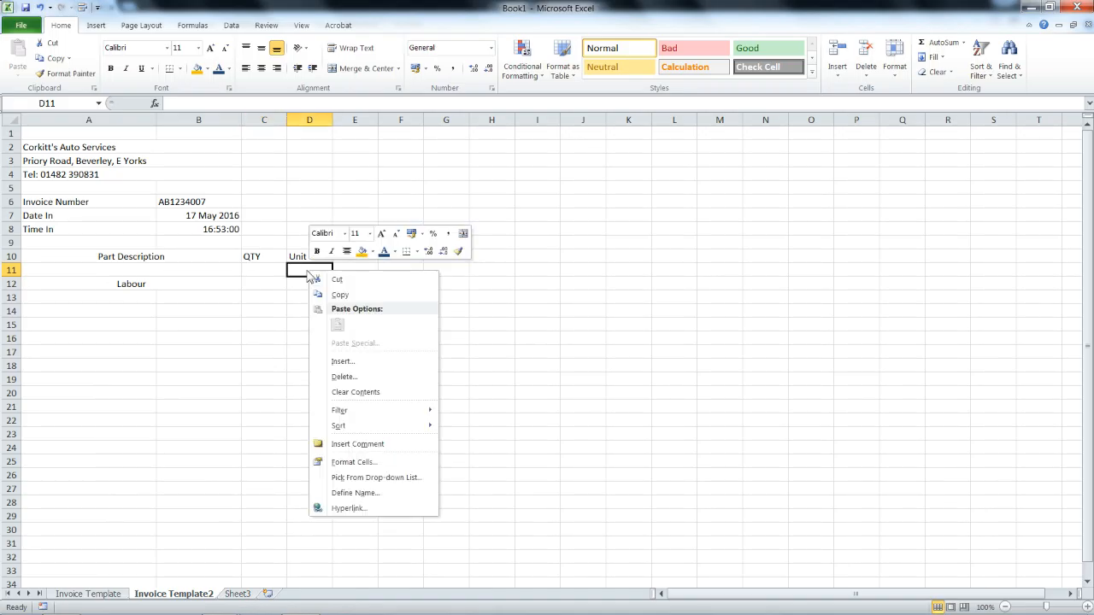
pyautogui.click(348, 462)
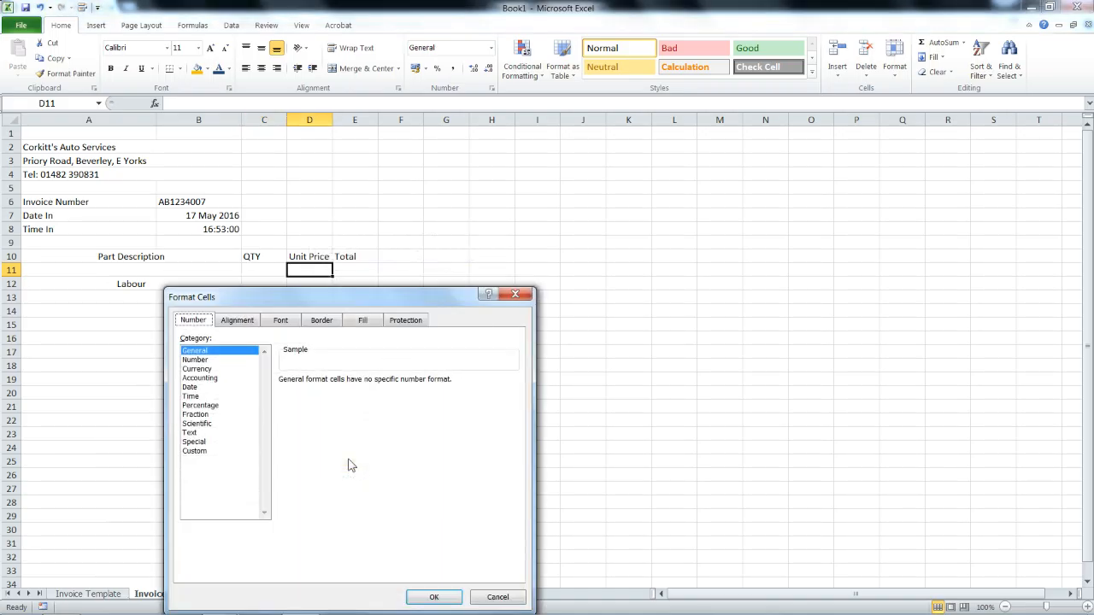
pyautogui.click(212, 370)
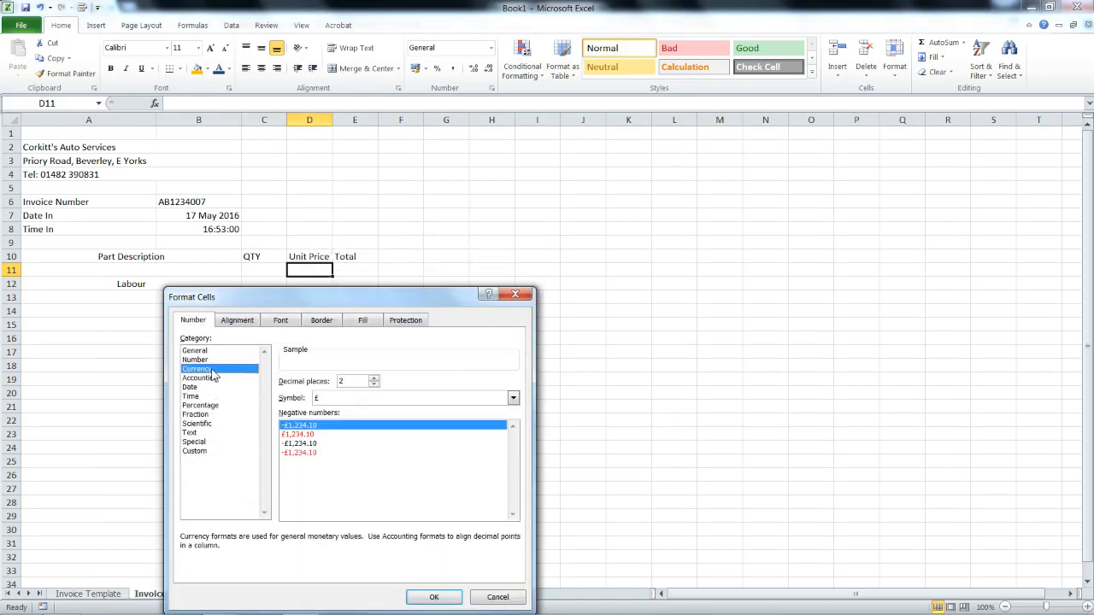
pyautogui.click(434, 596)
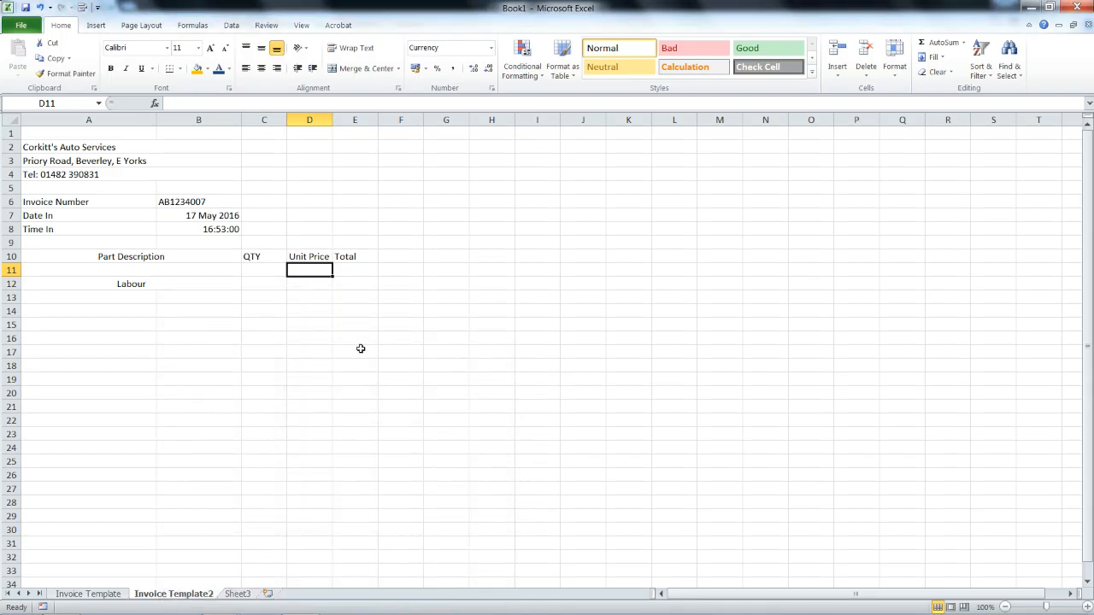
pyautogui.rightClick(351, 270)
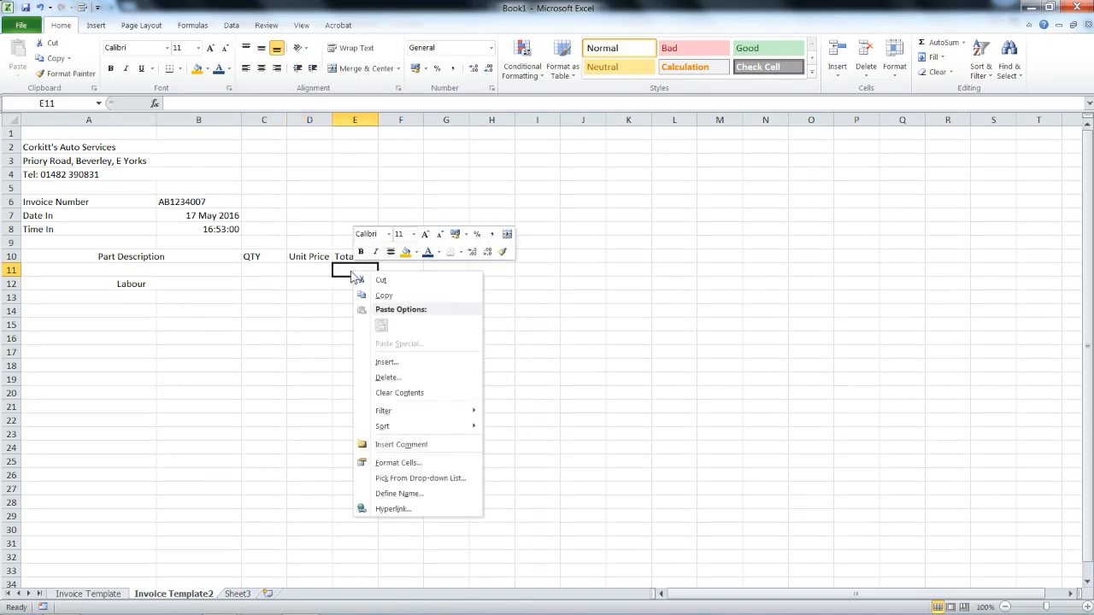
pyautogui.click(381, 463)
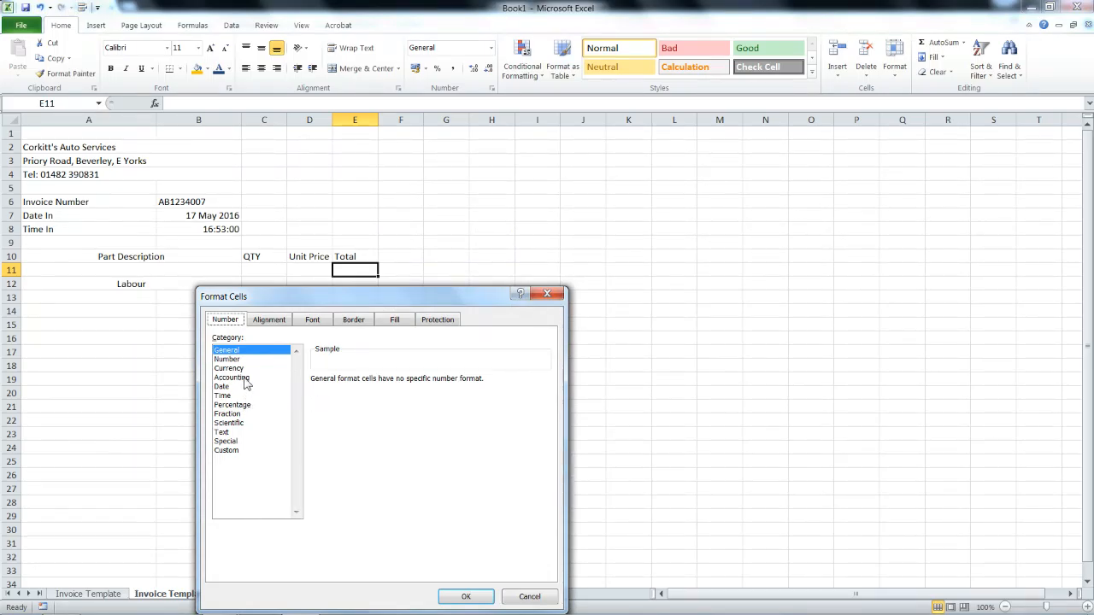
pyautogui.click(247, 369)
pyautogui.click(455, 601)
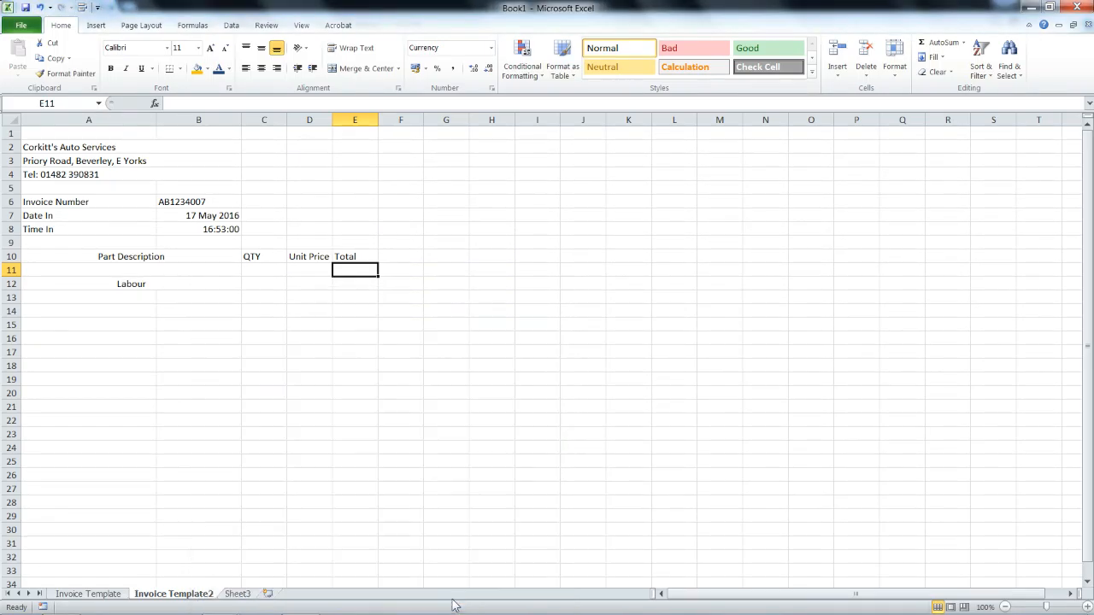
pyautogui.click(271, 270)
# Enter 1 as QTY in C11 and 0 as Unit Price in D11, then review C11 to E11.
pyautogui.write('1')
pyautogui.press('Tab')
pyautogui.write('0')
pyautogui.press('Tab')
pyautogui.click(274, 270)
pyautogui.click(299, 270)
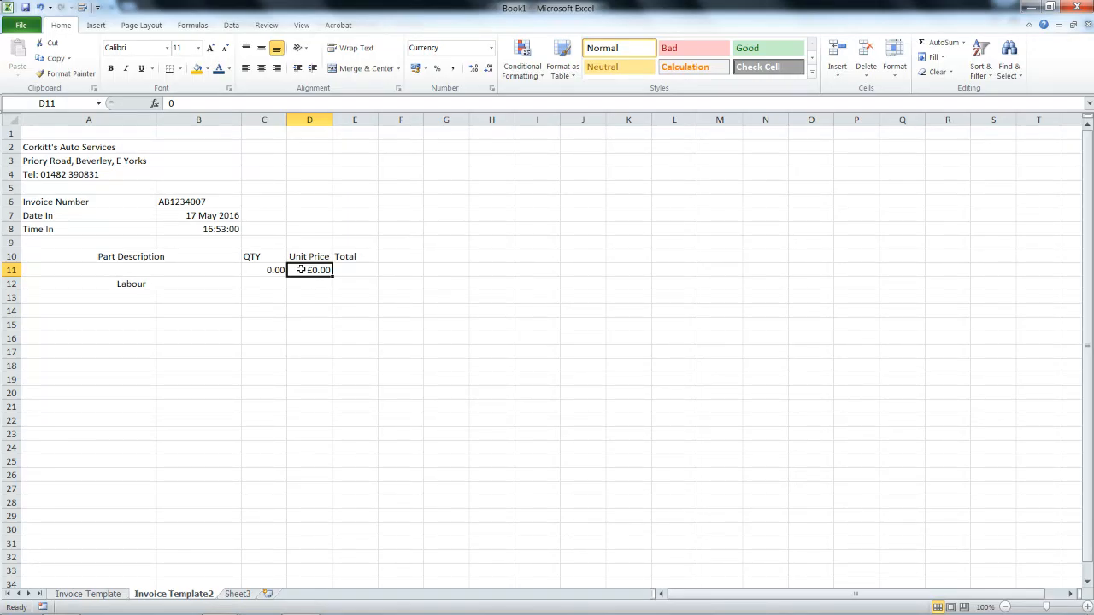
pyautogui.click(340, 272)
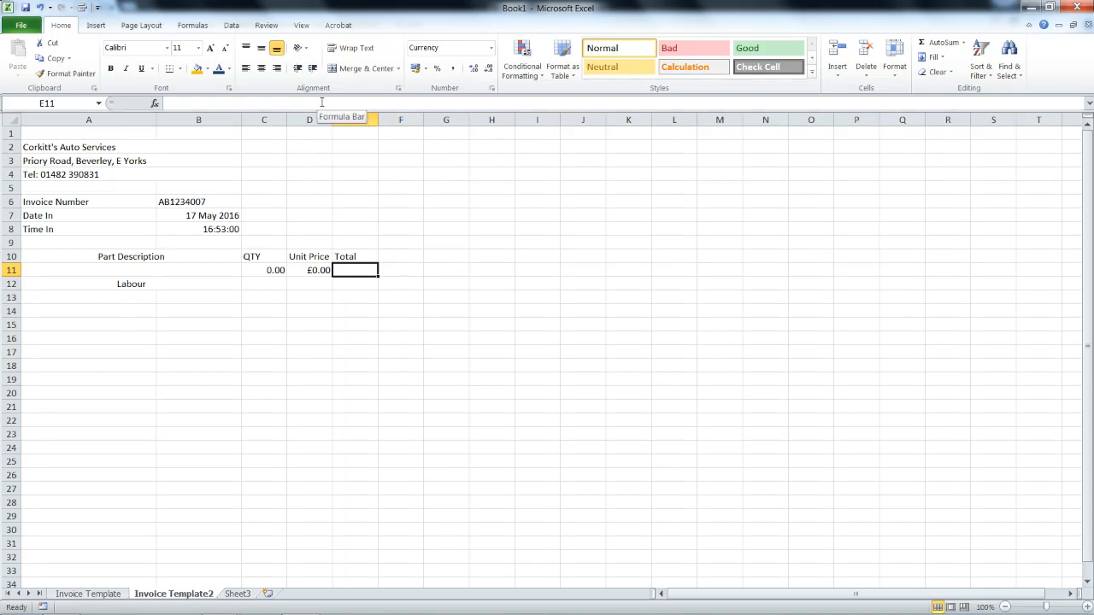
# Expand the formula bar and enter =c11*d11 in E11 as the line Total.
pyautogui.moveTo(312, 111); pyautogui.dragTo(309, 138)
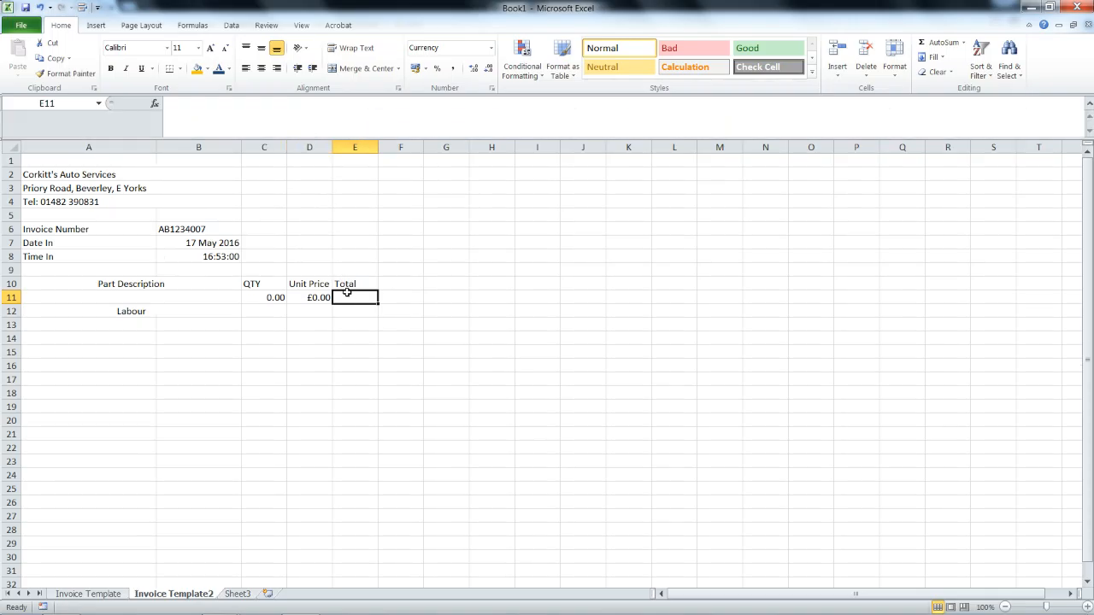
pyautogui.write('=')
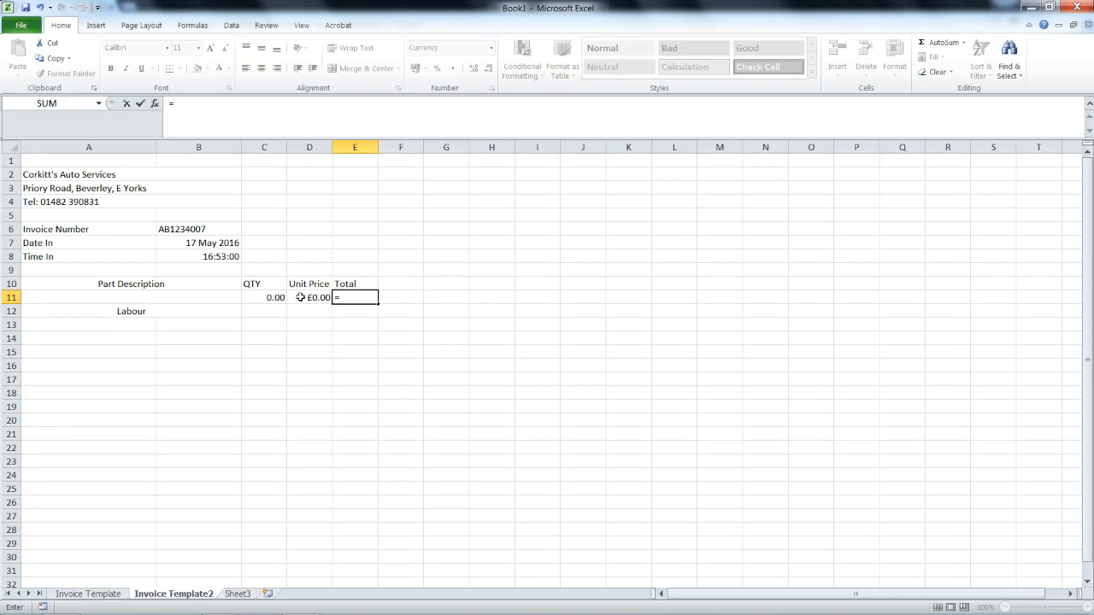
pyautogui.write('c11')
pyautogui.write('c')
pyautogui.press('BackSpace')
pyautogui.write('d11')
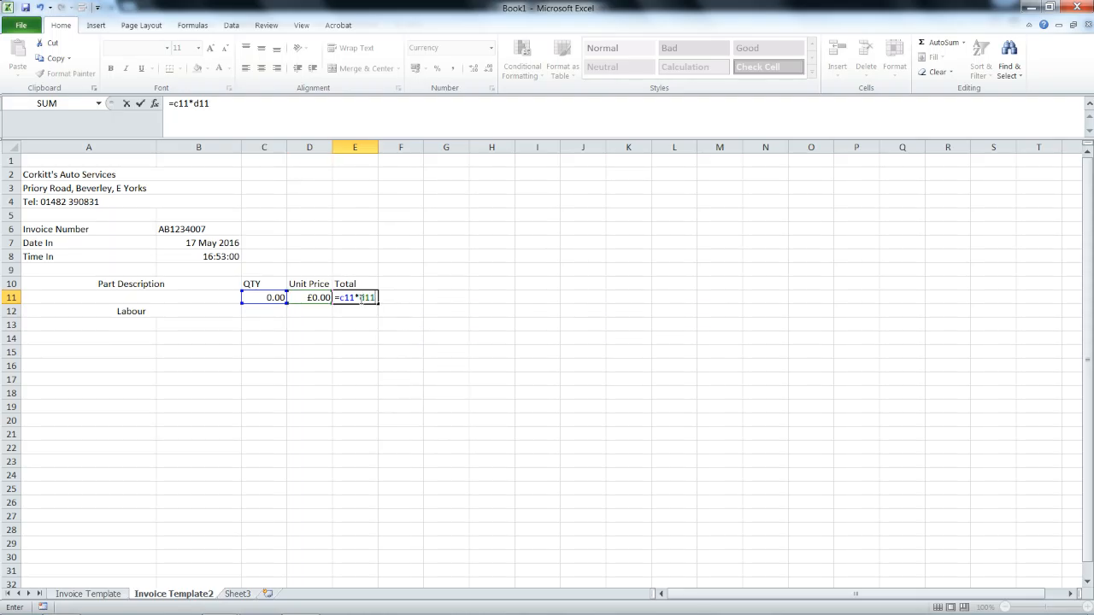
pyautogui.press('Return')
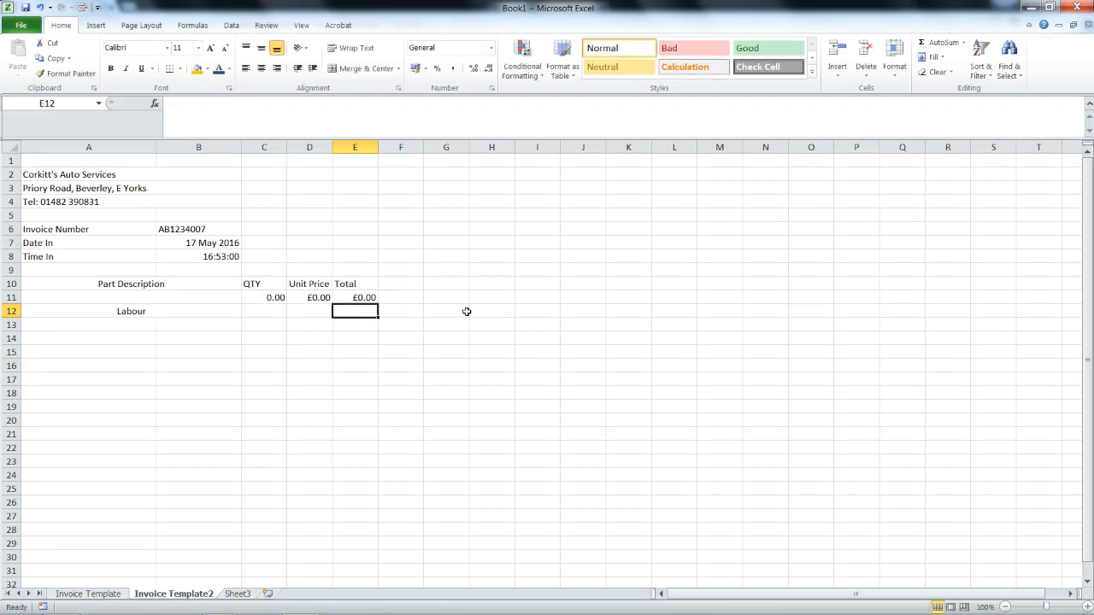
# Copy C11:E11 and paste it into the Labour row at C12.
pyautogui.moveTo(277, 297); pyautogui.dragTo(343, 296)
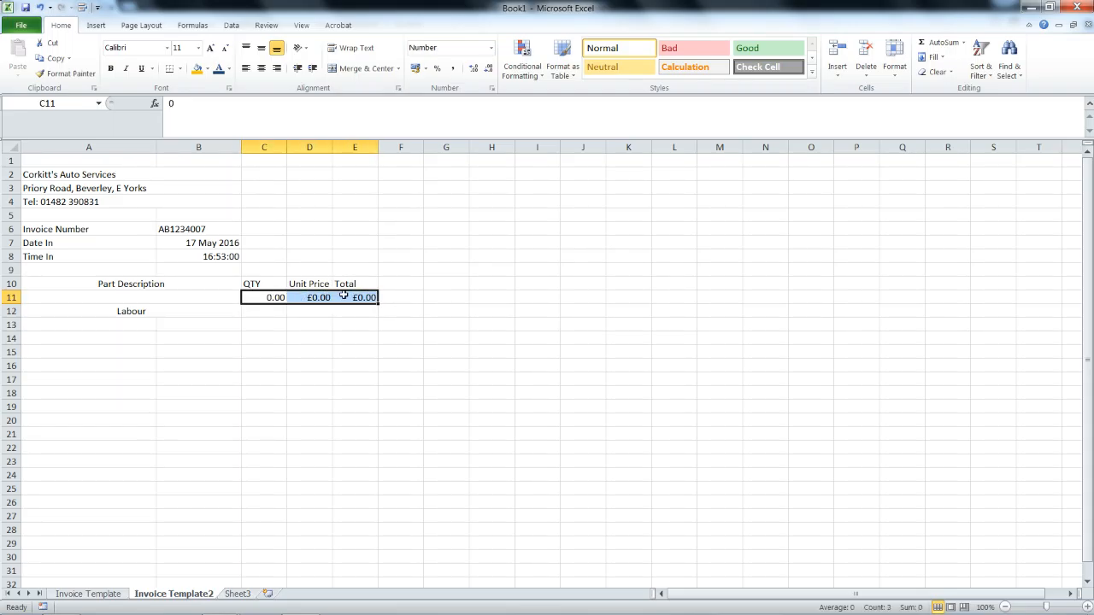
pyautogui.click(325, 310)
pyautogui.moveTo(267, 297); pyautogui.dragTo(364, 299)
pyautogui.hotkey('ctrl', 'c')
pyautogui.click(278, 312)
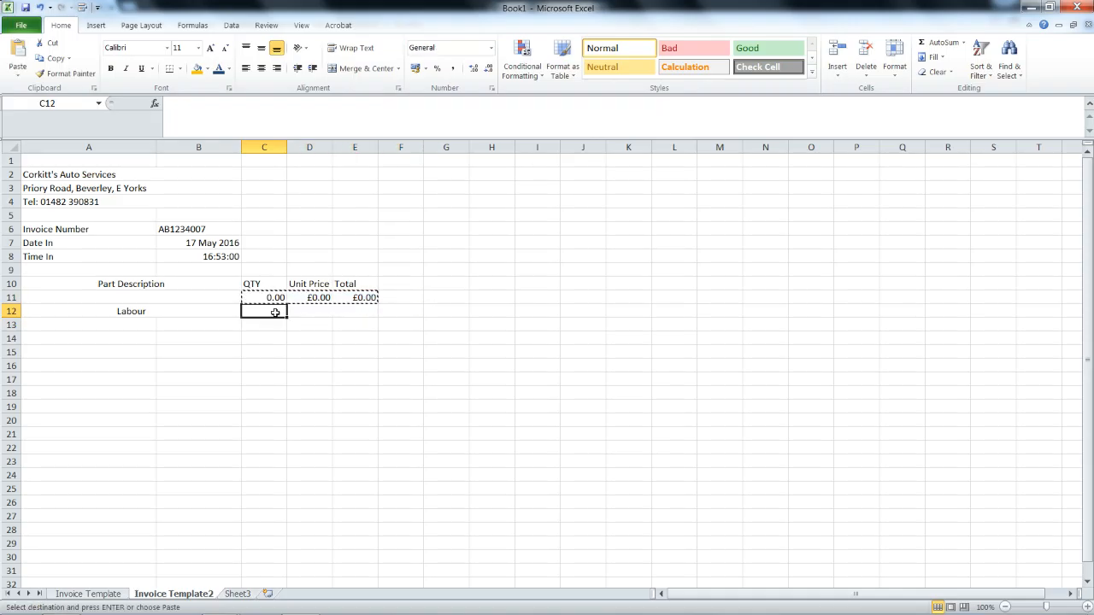
pyautogui.moveTo(275, 299); pyautogui.dragTo(351, 296)
pyautogui.rightClick(350, 297)
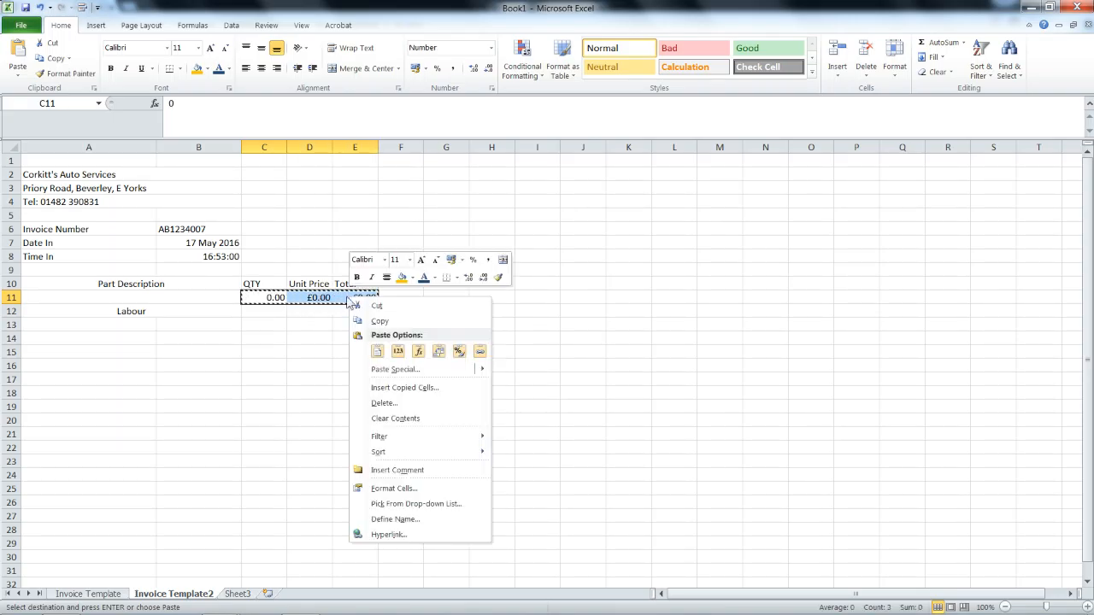
pyautogui.click(359, 320)
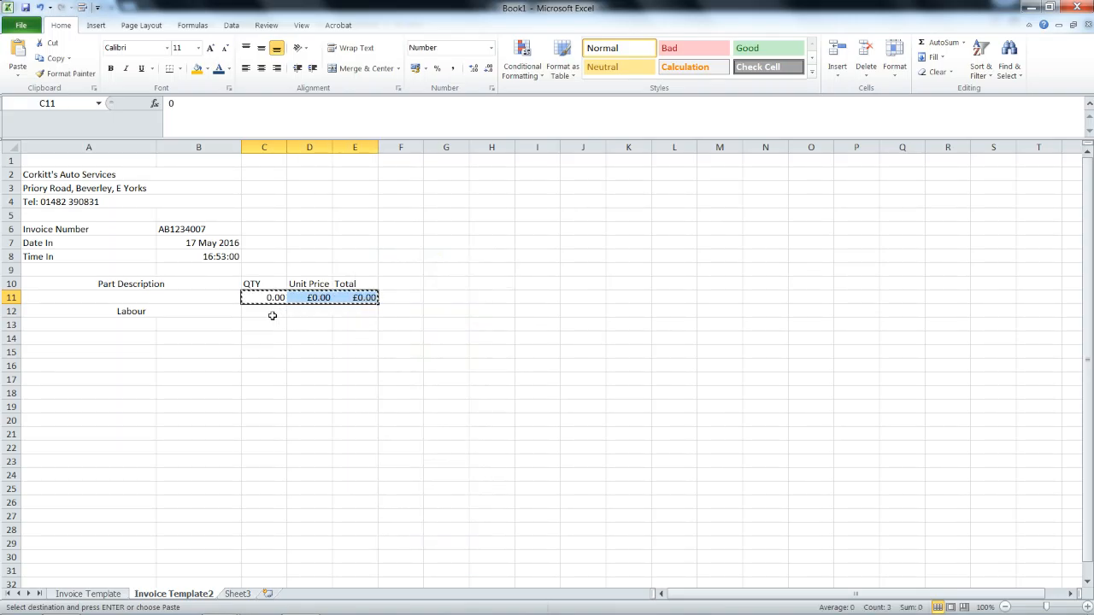
pyautogui.click(265, 312)
pyautogui.rightClick(266, 312)
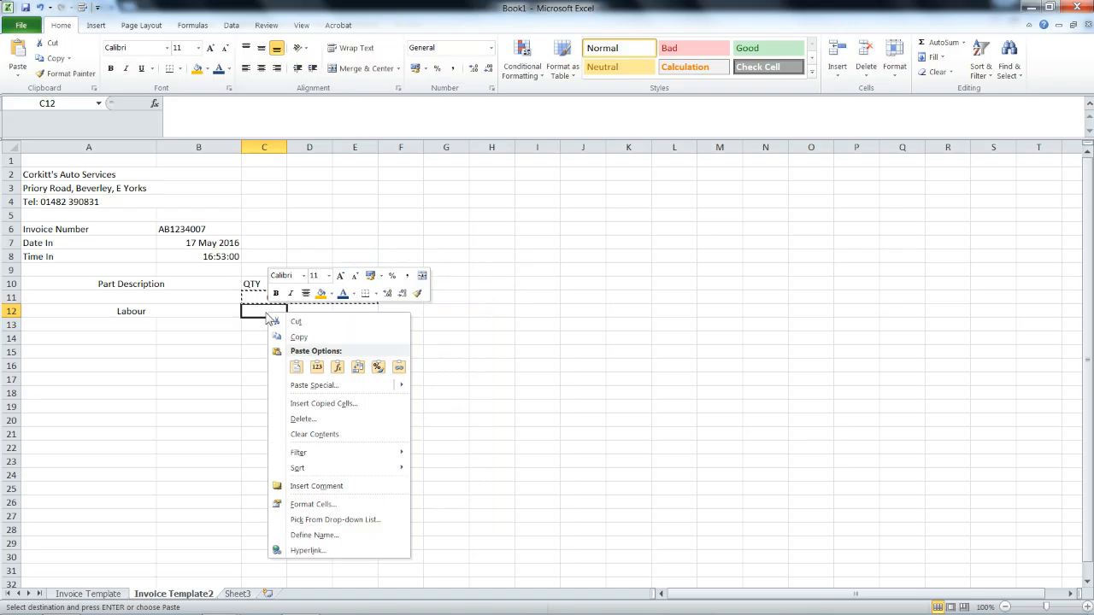
pyautogui.click(296, 366)
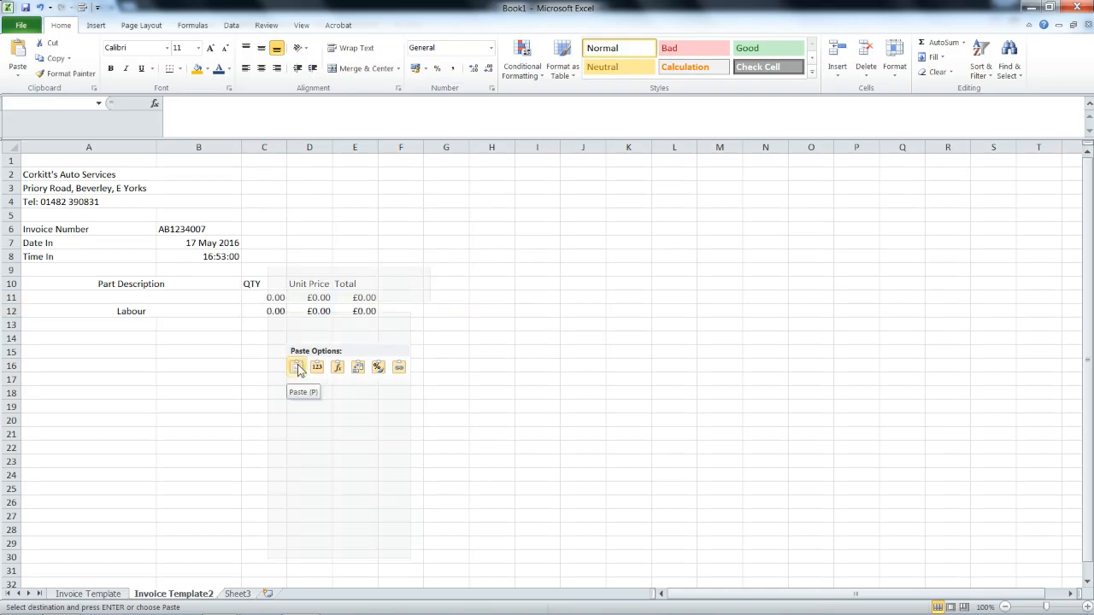
pyautogui.click(298, 325)
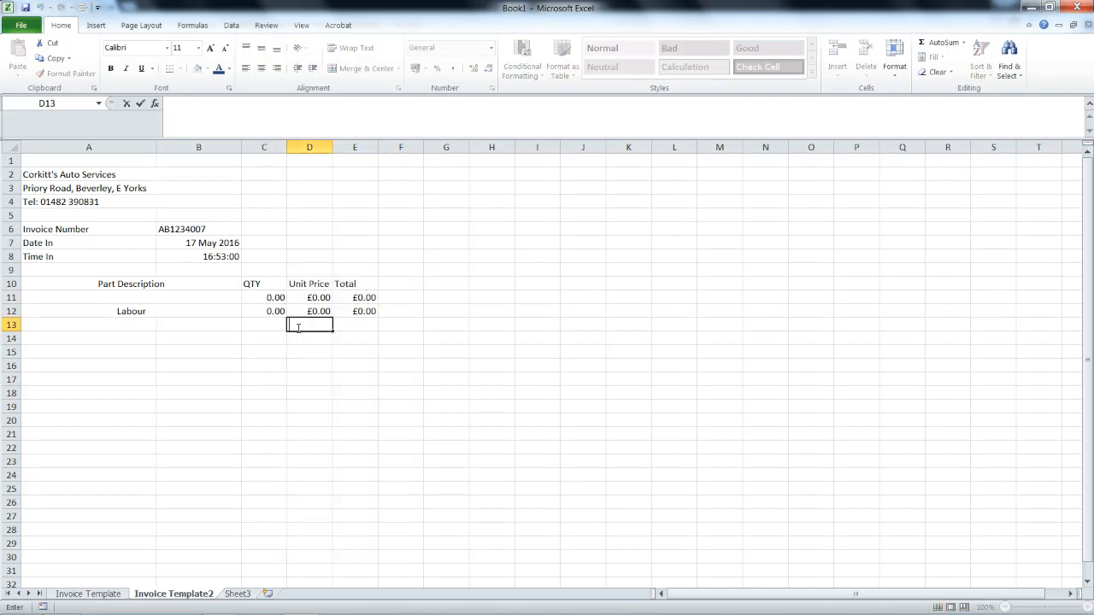
# Check that E12's formula reads =C12*D12.
pyautogui.click(373, 311)
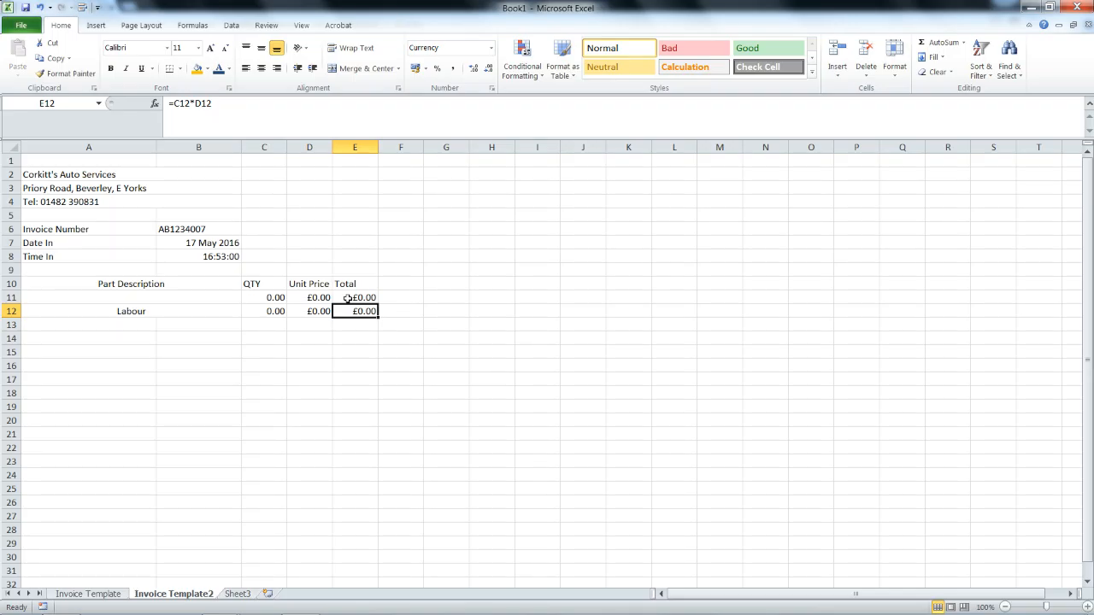
pyautogui.moveTo(246, 104); pyautogui.dragTo(171, 102)
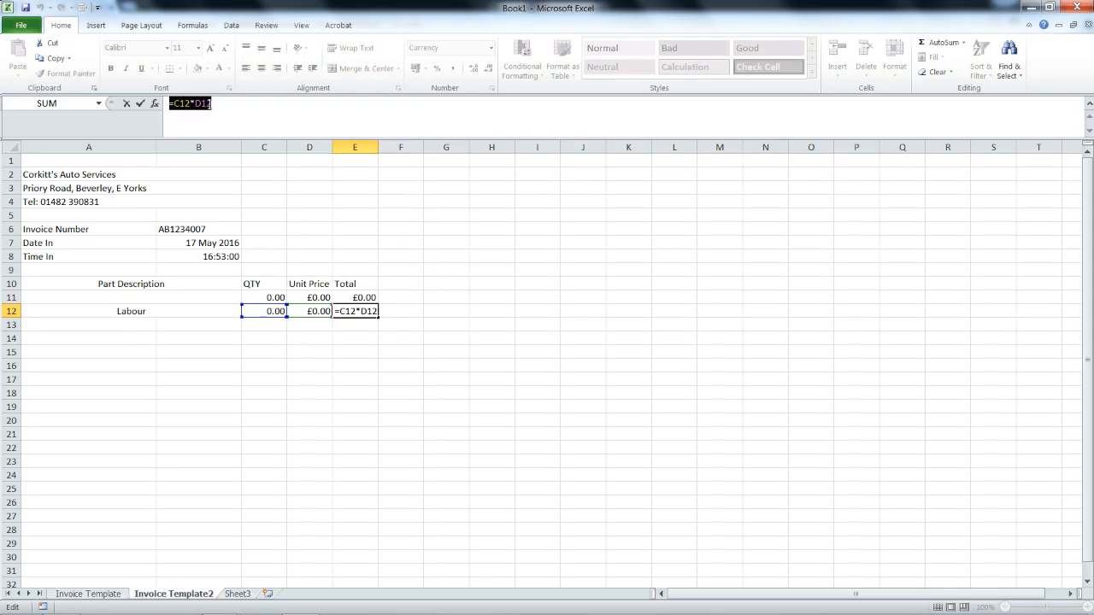
pyautogui.click(214, 103)
pyautogui.click(231, 310)
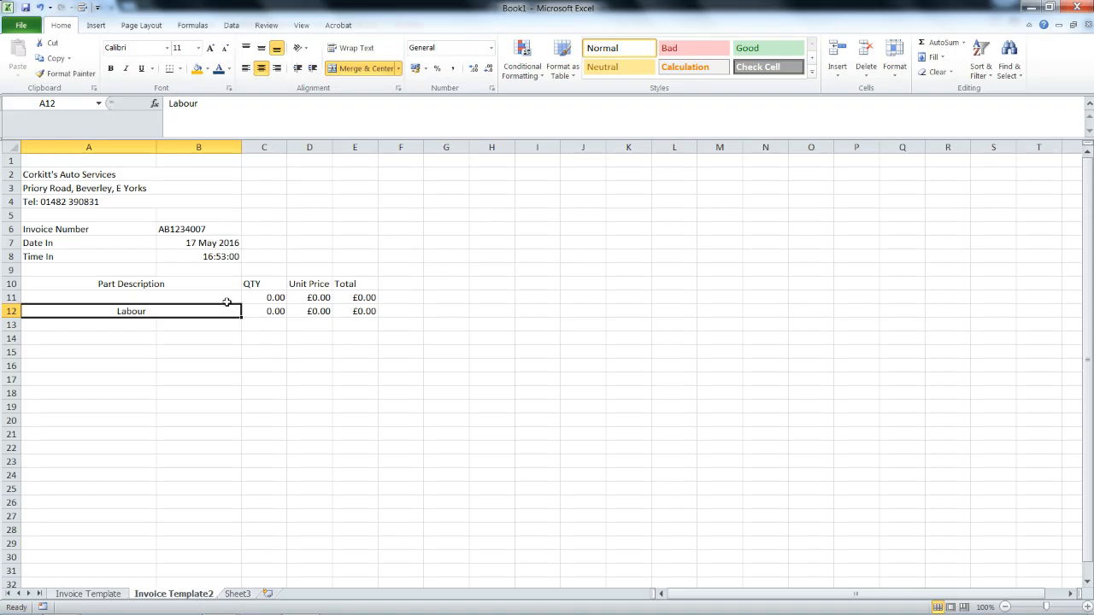
pyautogui.click(227, 299)
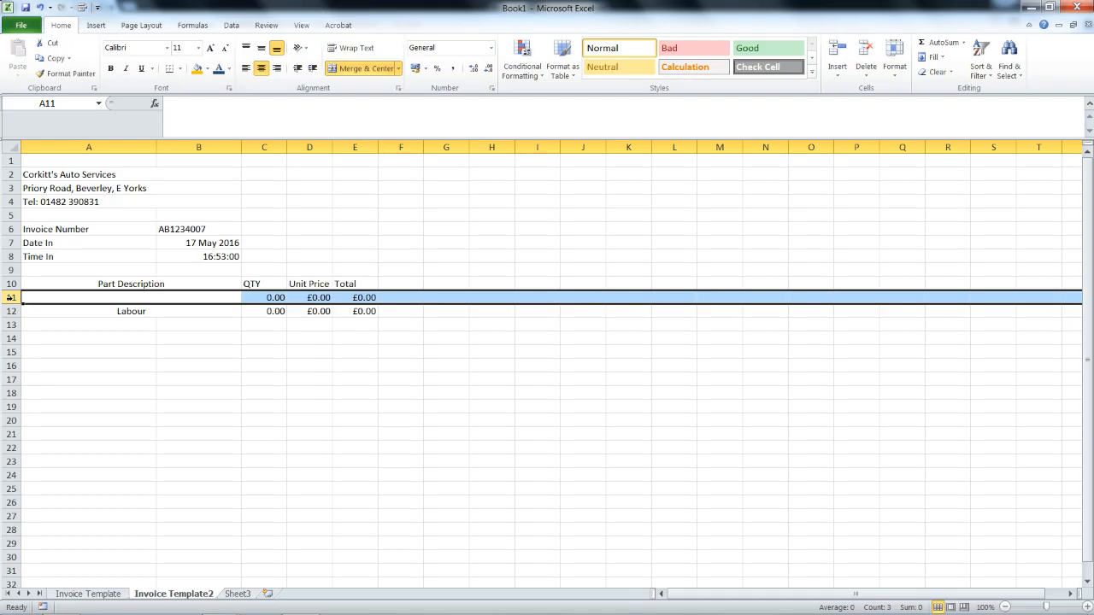
# Copy row 11 and insert the copied row at row 11, then check its values.
pyautogui.rightClick(11, 297)
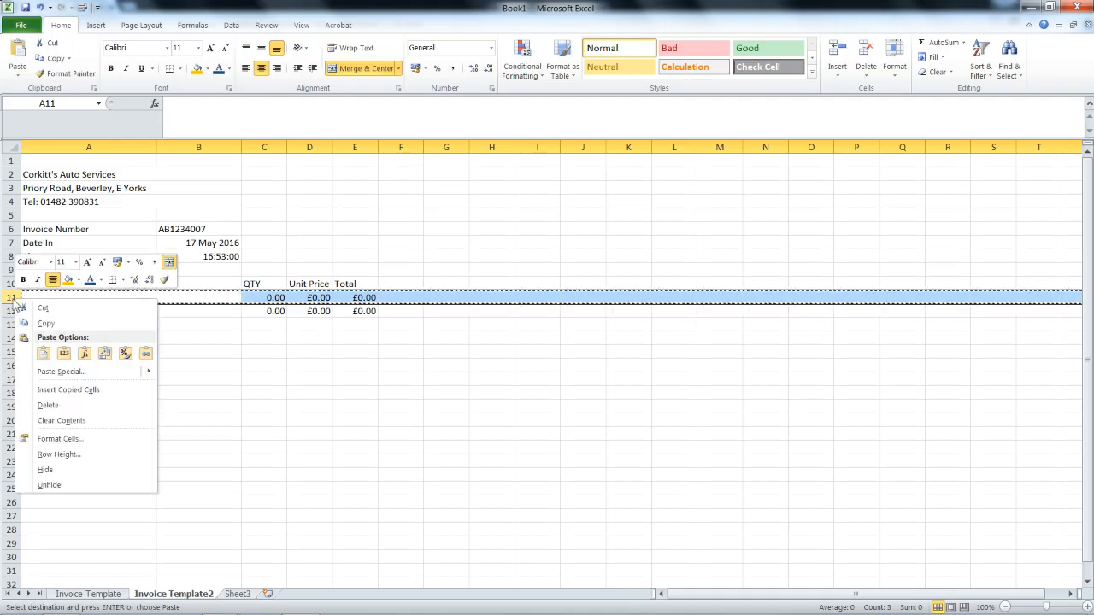
pyautogui.click(27, 319)
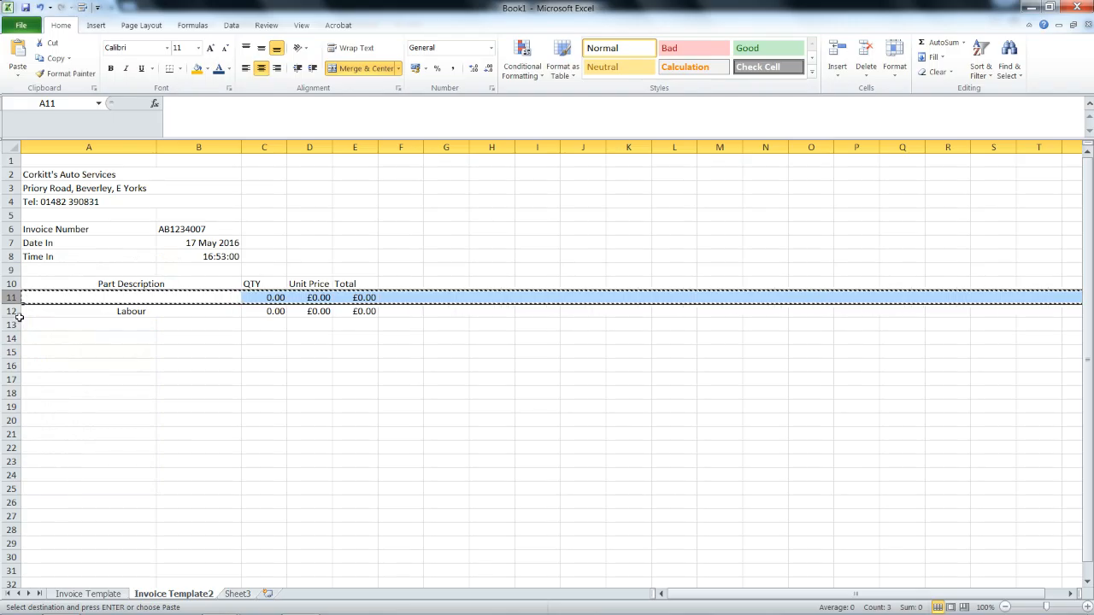
pyautogui.rightClick(11, 298)
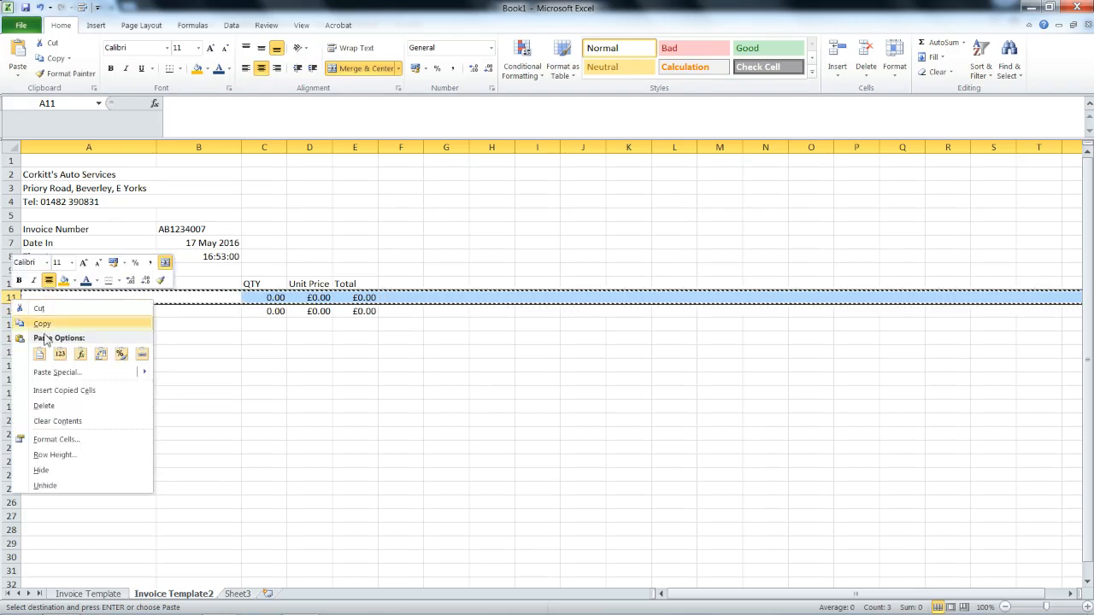
pyautogui.click(53, 390)
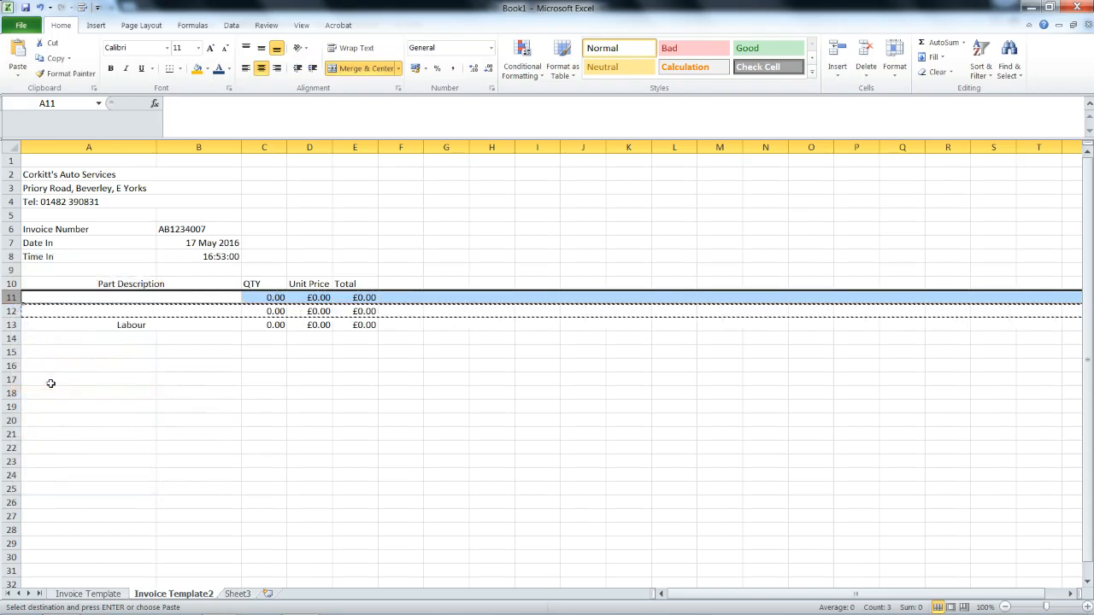
pyautogui.click(154, 296)
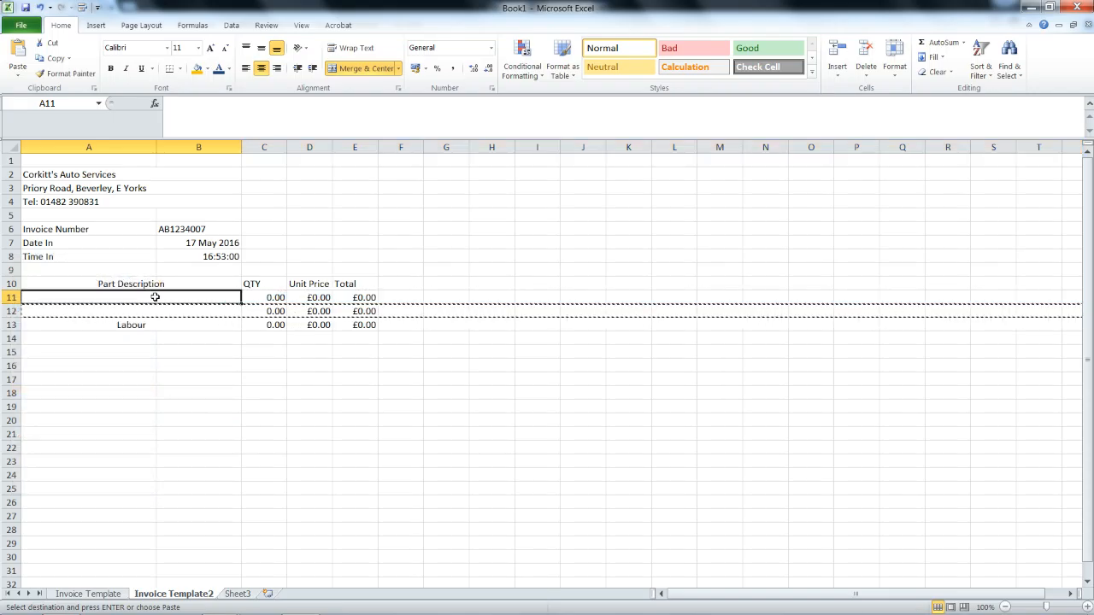
pyautogui.click(295, 296)
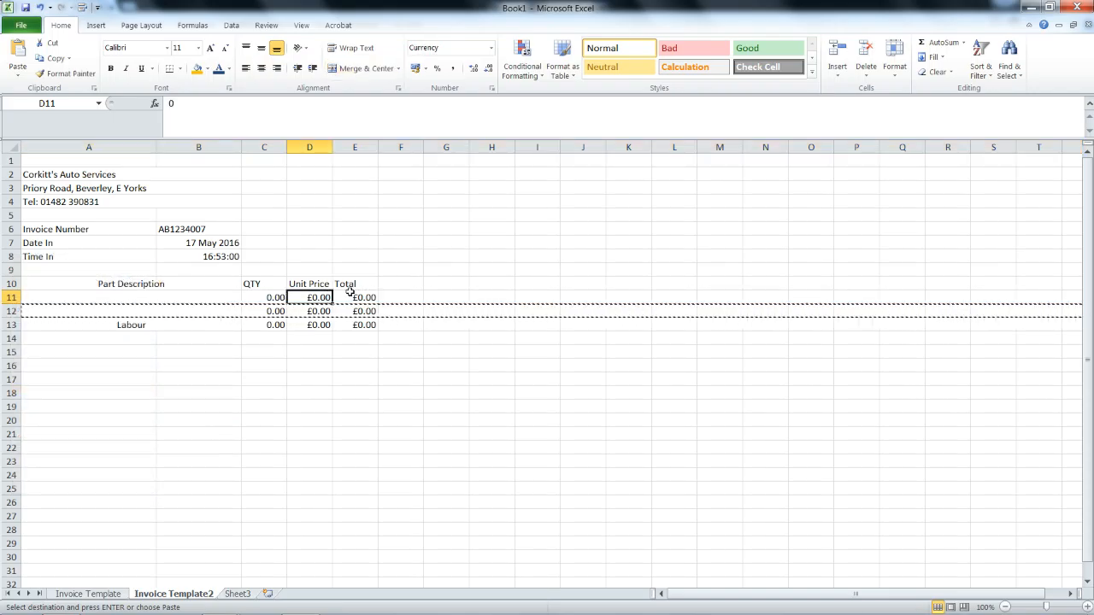
pyautogui.click(350, 296)
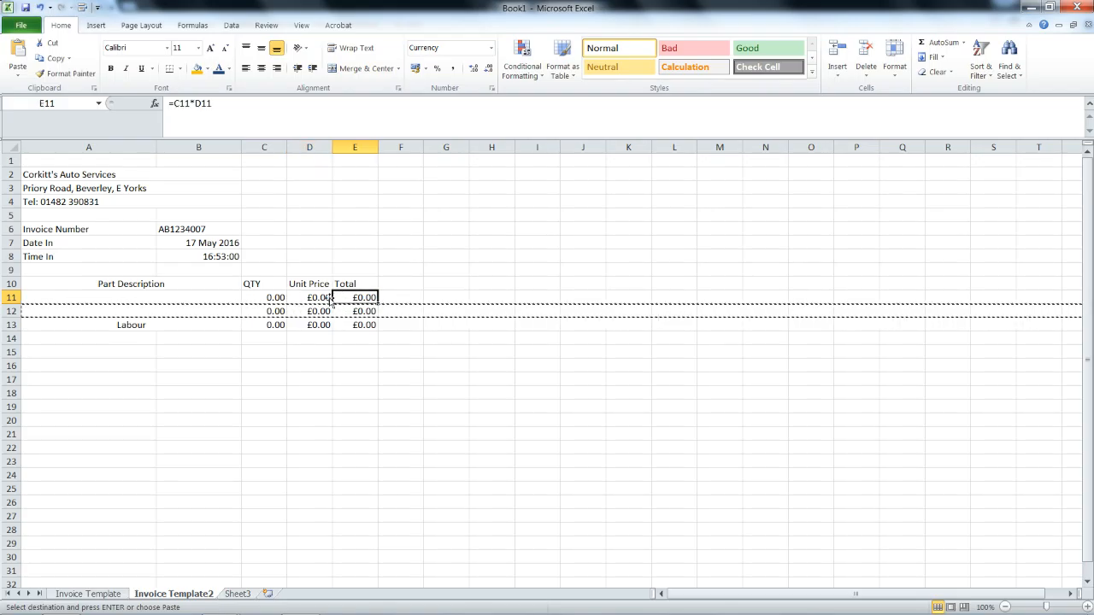
pyautogui.click(317, 312)
pyautogui.click(264, 311)
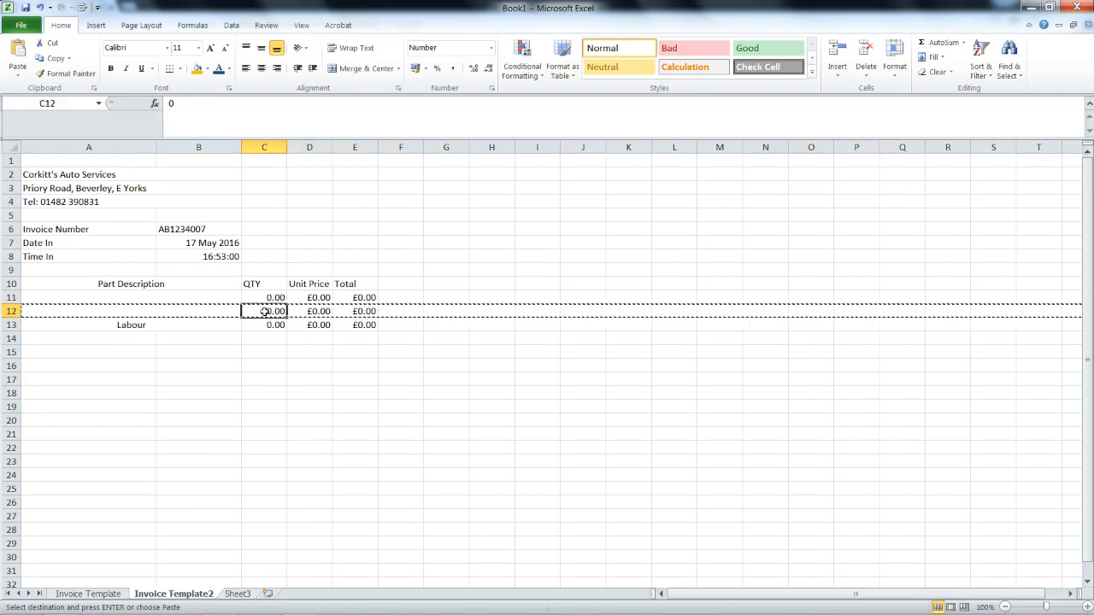
# Copy row 12 and insert it as another item row.
pyautogui.click(12, 311)
pyautogui.rightClick(14, 312)
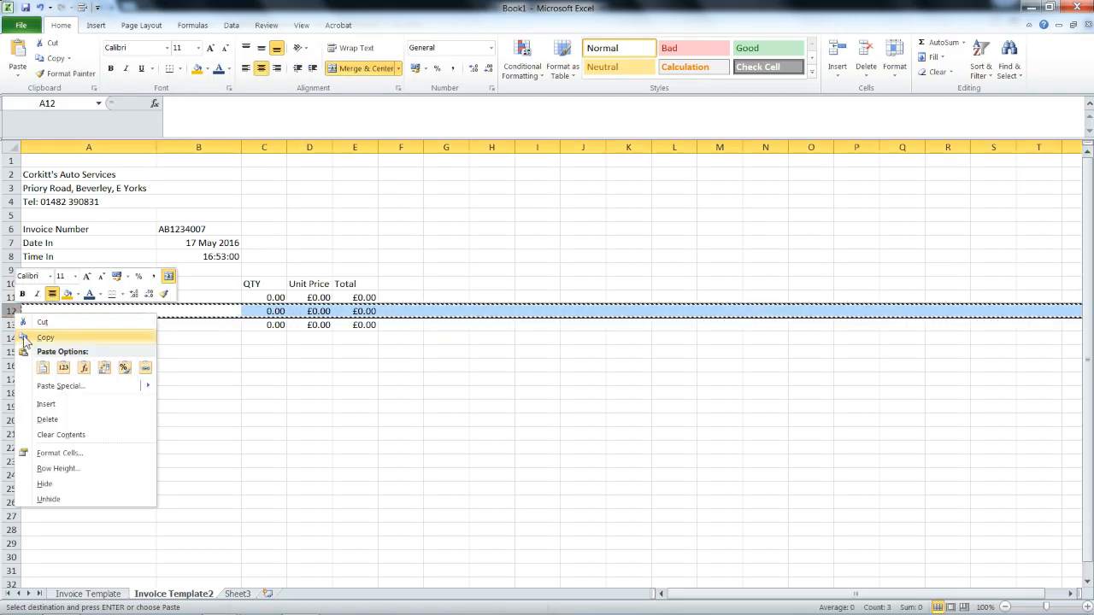
pyautogui.click(24, 339)
pyautogui.rightClick(12, 311)
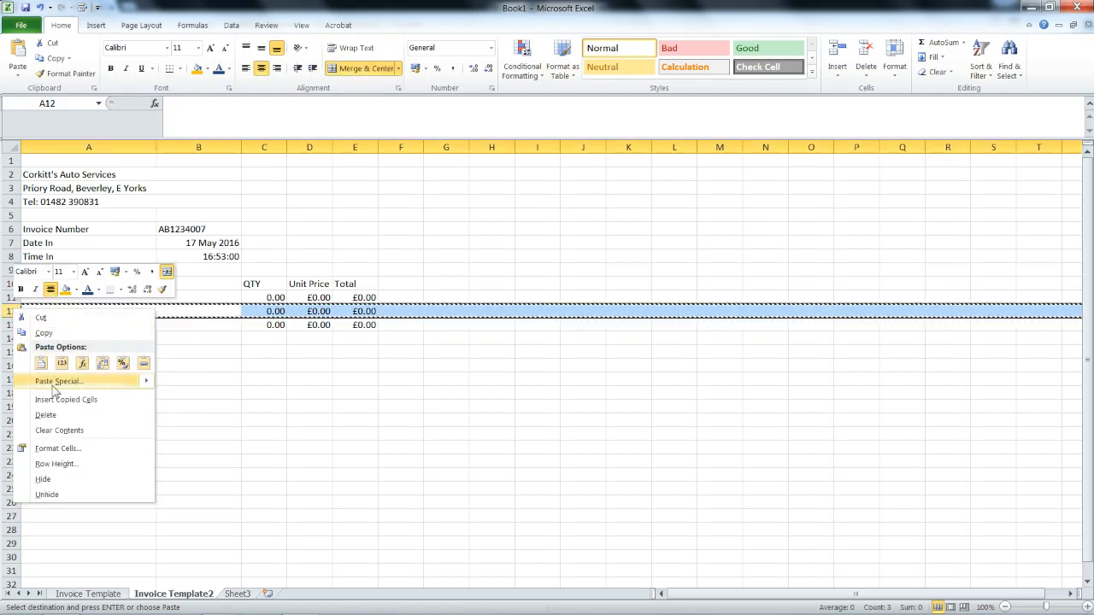
pyautogui.click(53, 397)
pyautogui.click(12, 324)
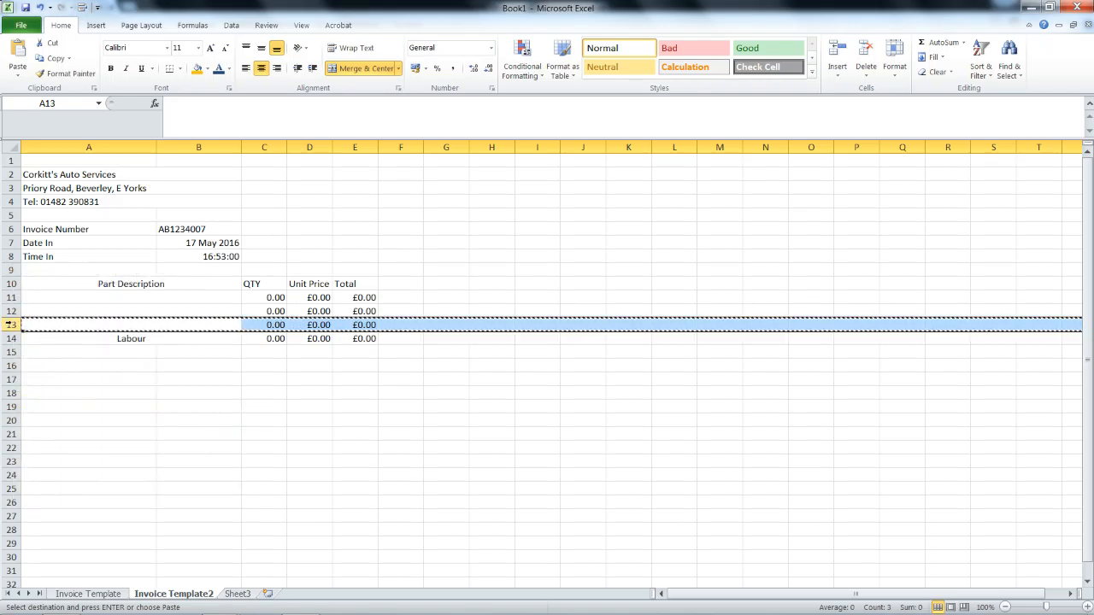
pyautogui.rightClick(12, 325)
pyautogui.press('Escape')
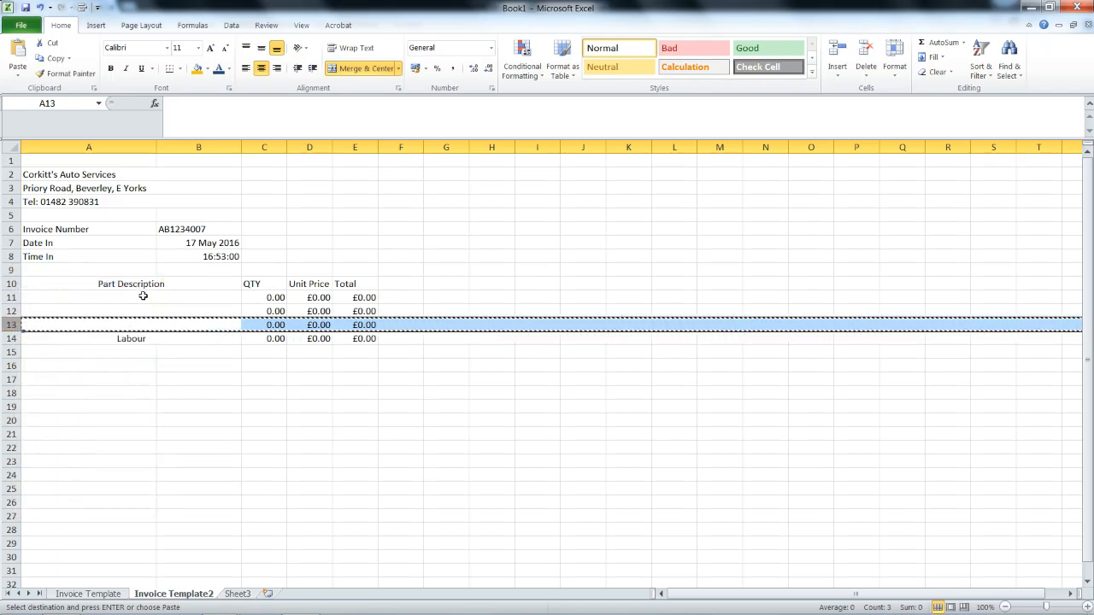
# Try inserting copied cells A11:E13 at row 12, and dismiss the invalid selection error.
pyautogui.click(142, 298)
pyautogui.moveTo(141, 299); pyautogui.dragTo(341, 325)
pyautogui.hotkey('ctrl', 'c')
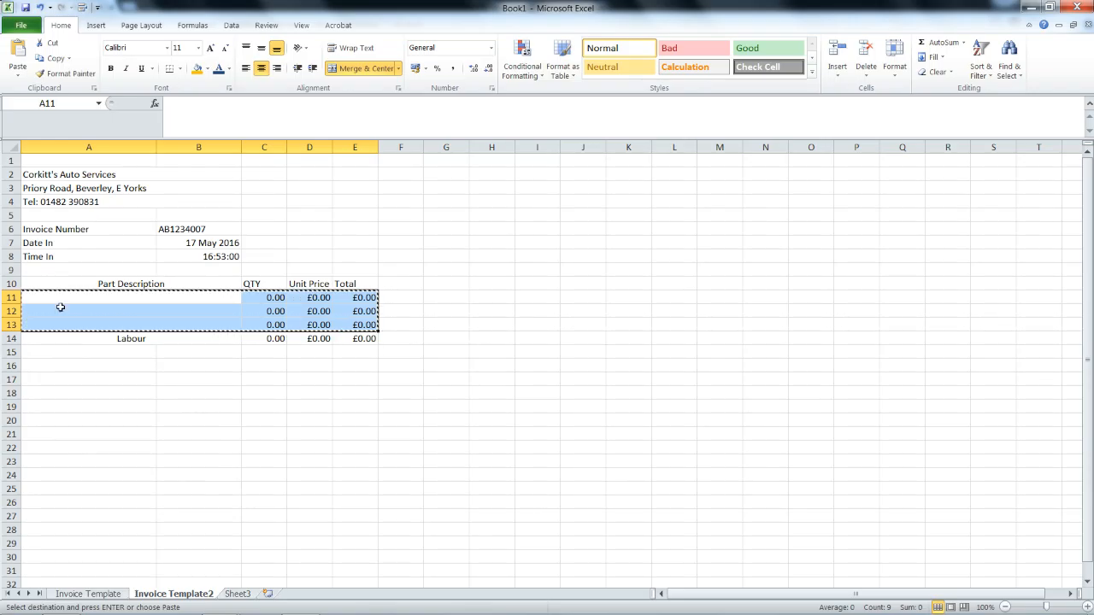
pyautogui.rightClick(7, 313)
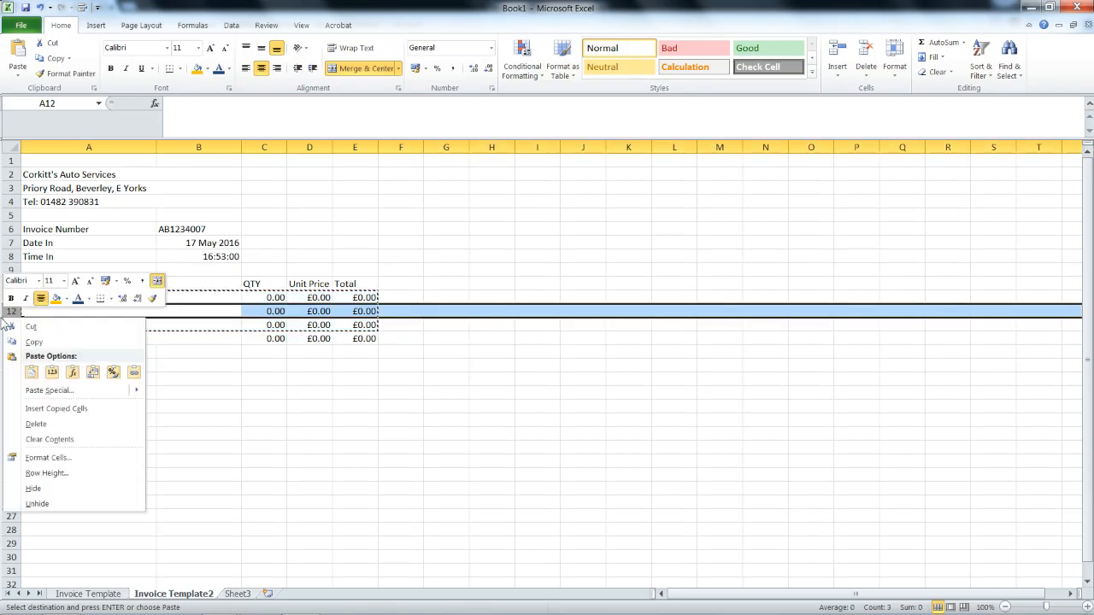
pyautogui.click(36, 408)
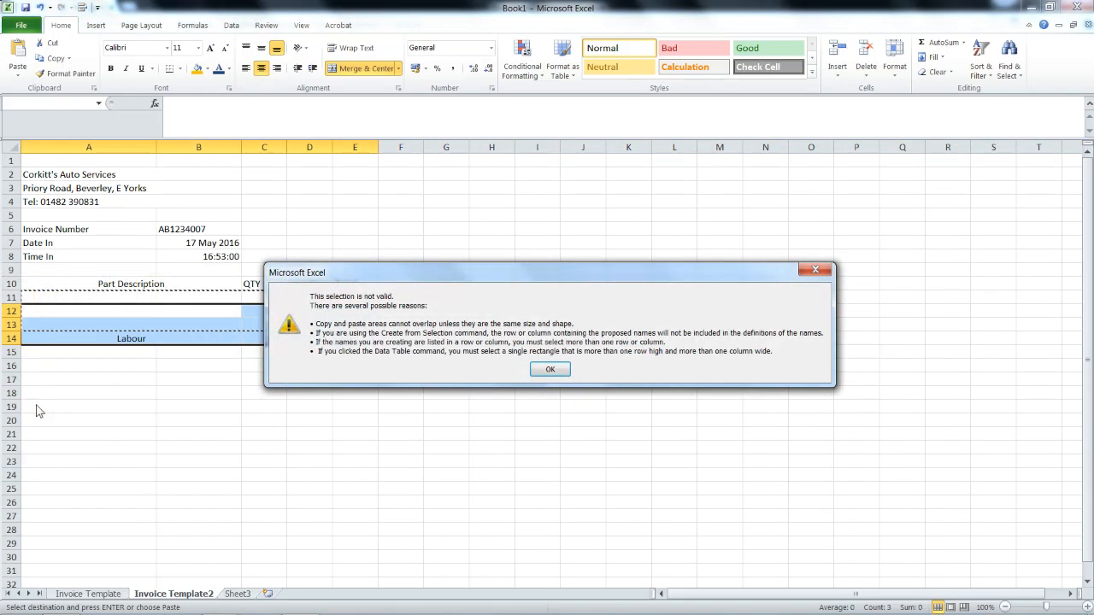
pyautogui.click(550, 369)
# Copy whole rows 11 to 13 and insert them, giving six item rows above Labour.
pyautogui.click(172, 325)
pyautogui.moveTo(11, 298); pyautogui.dragTo(12, 324)
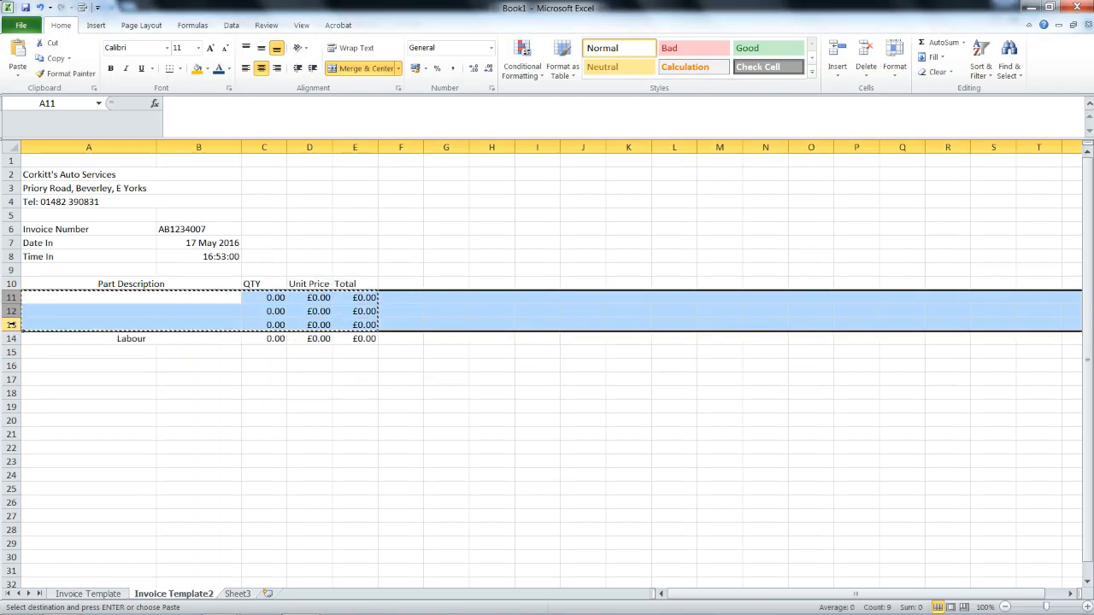
pyautogui.hotkey('ctrl', 'c')
pyautogui.rightClick(15, 324)
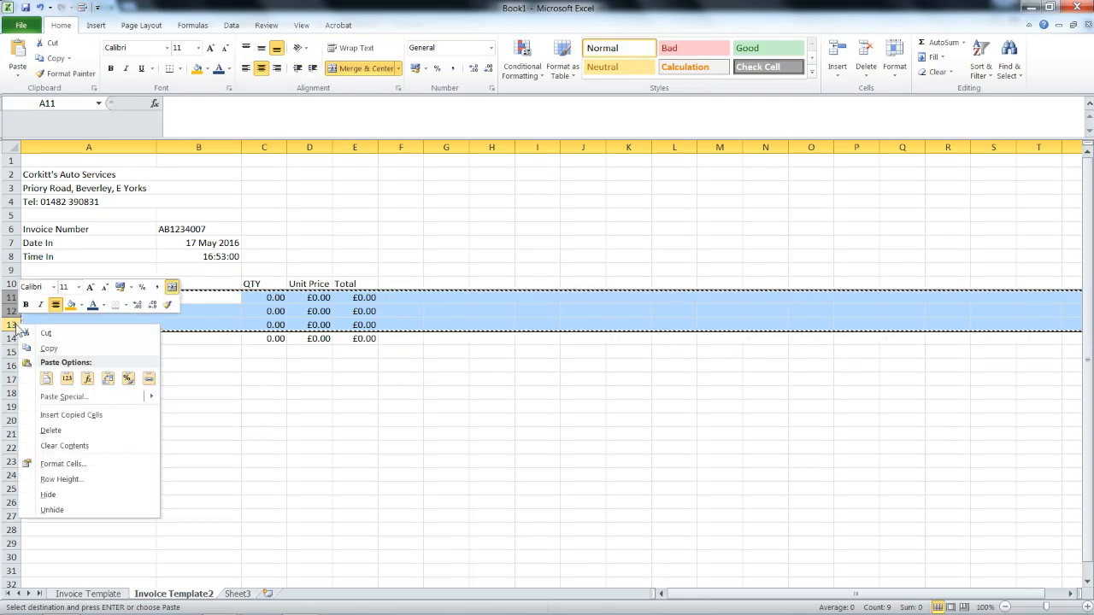
pyautogui.click(40, 414)
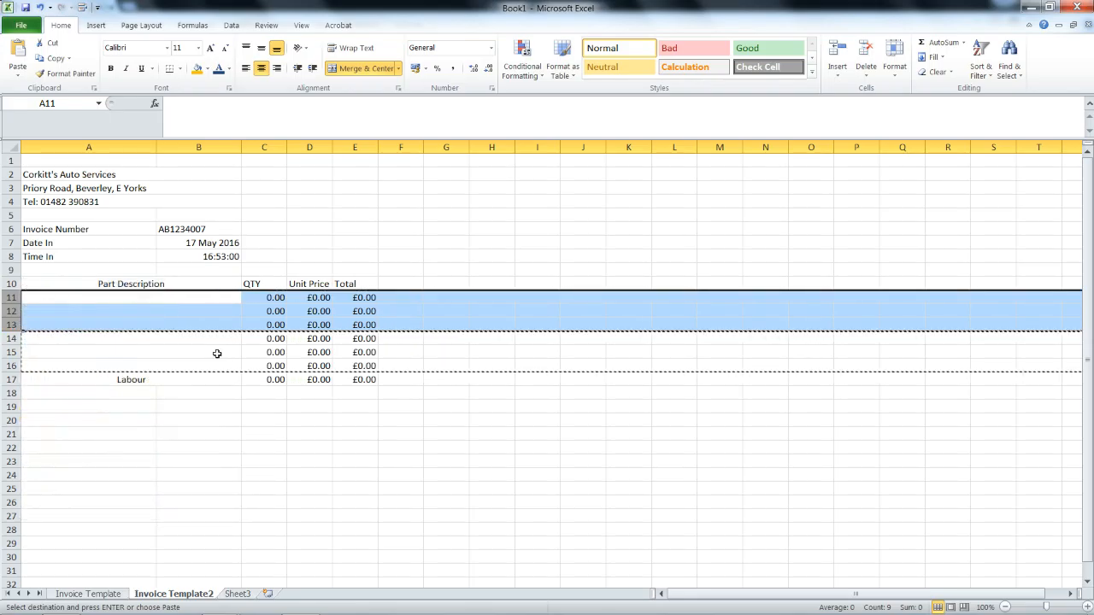
pyautogui.click(460, 349)
pyautogui.press('Escape')
pyautogui.click(447, 341)
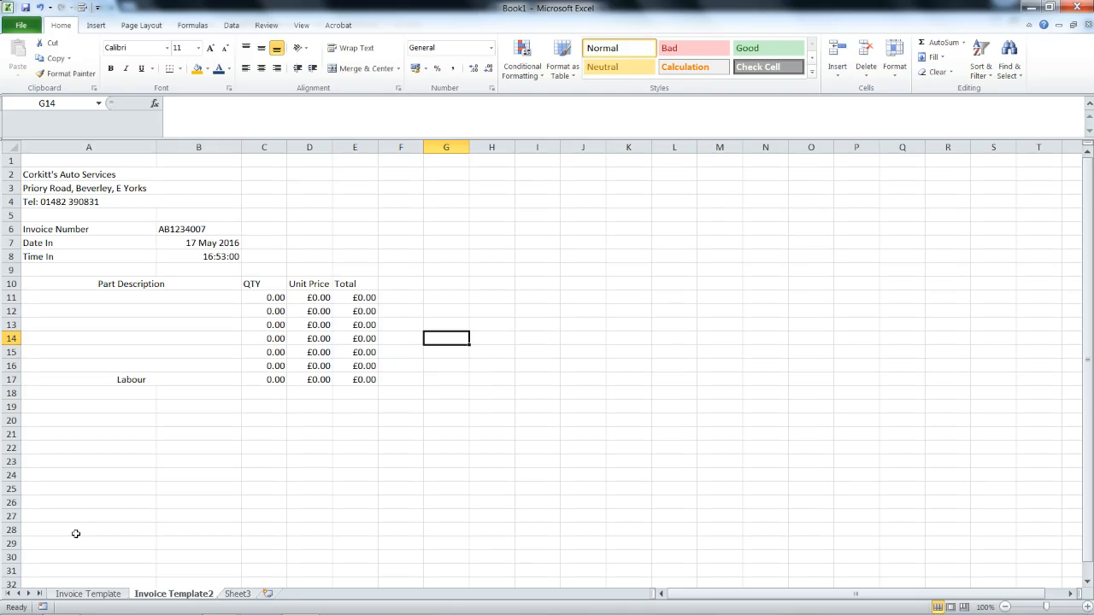
# Merge and centre C18:D18 and label it Sub-Total.
pyautogui.moveTo(309, 393); pyautogui.dragTo(273, 391)
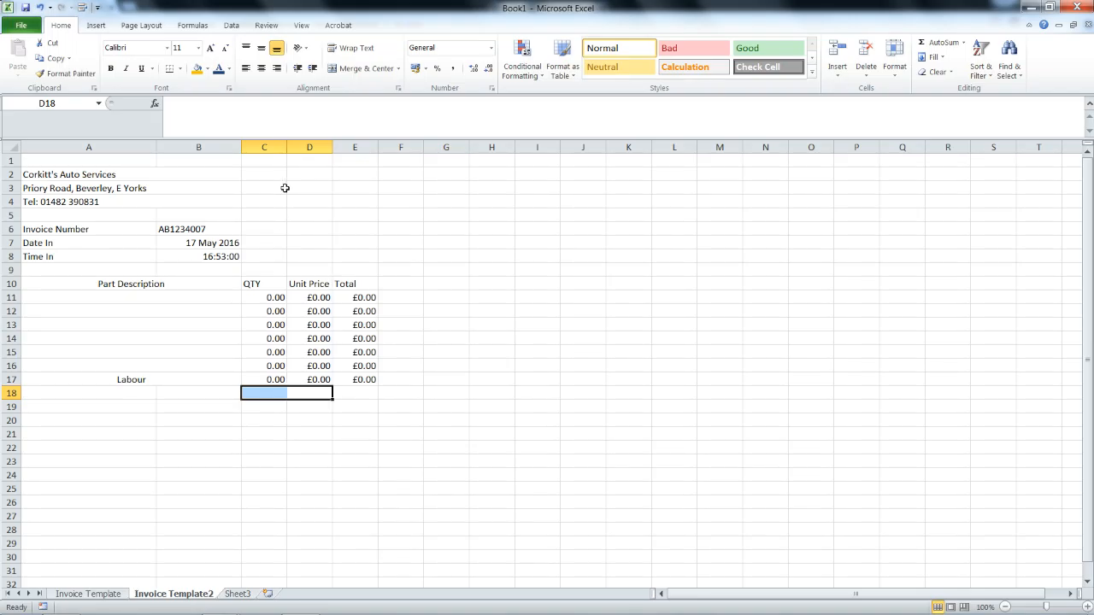
pyautogui.click(353, 72)
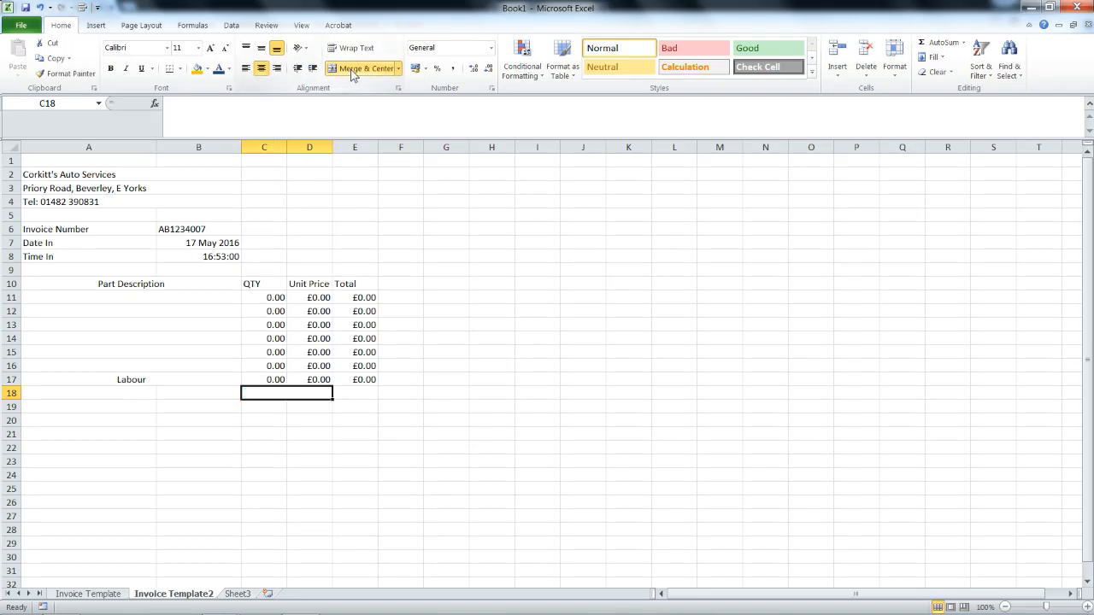
pyautogui.write('Sub-Total')
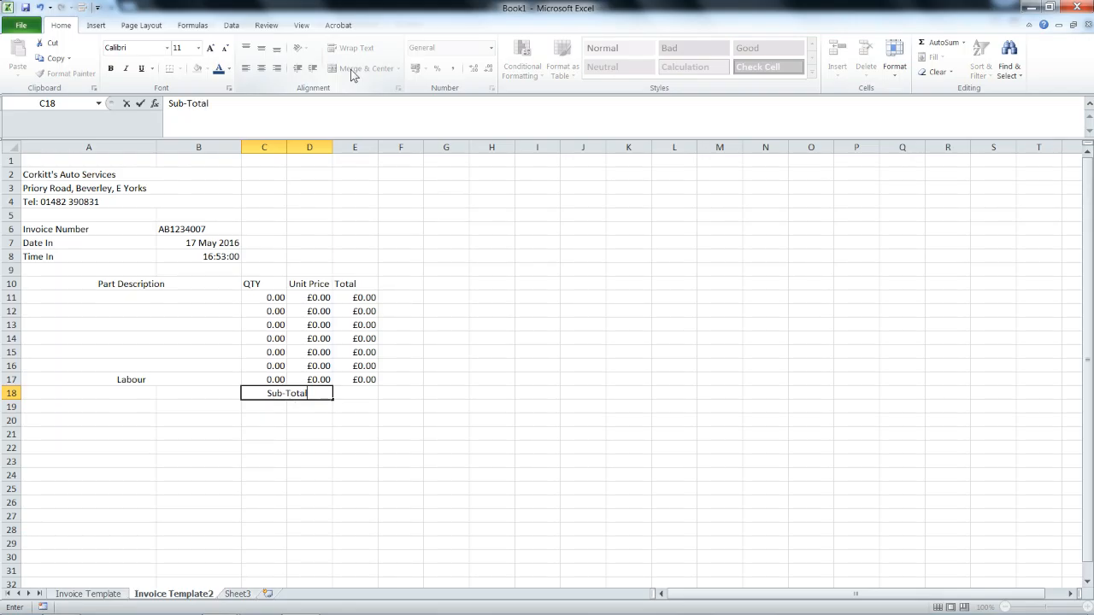
pyautogui.press('Tab')
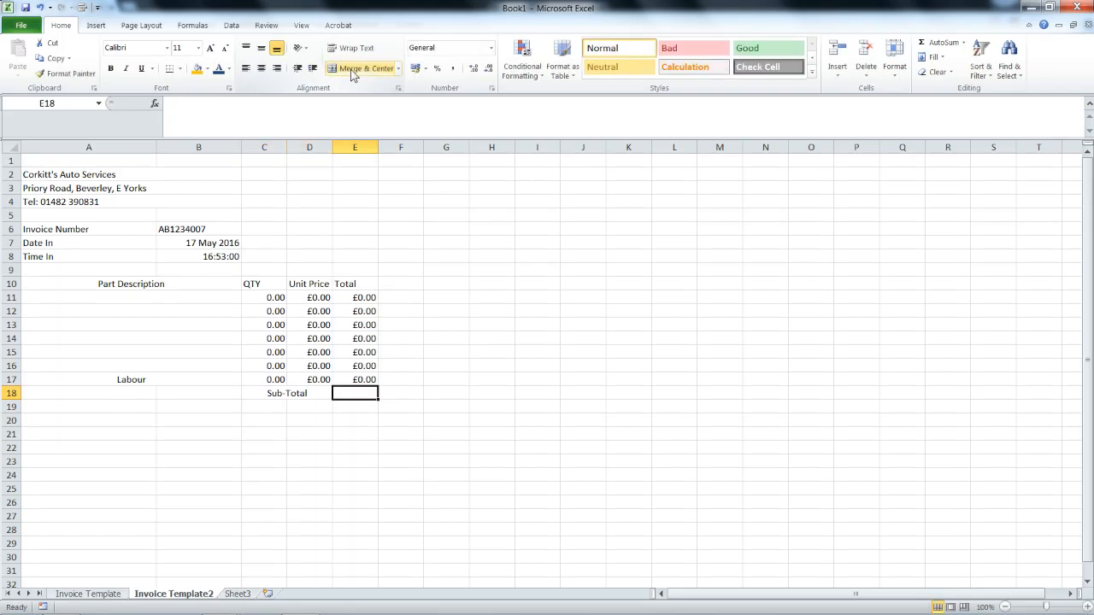
# Enter =sum(e11:e17) in E18 to total the item rows.
pyautogui.write('=')
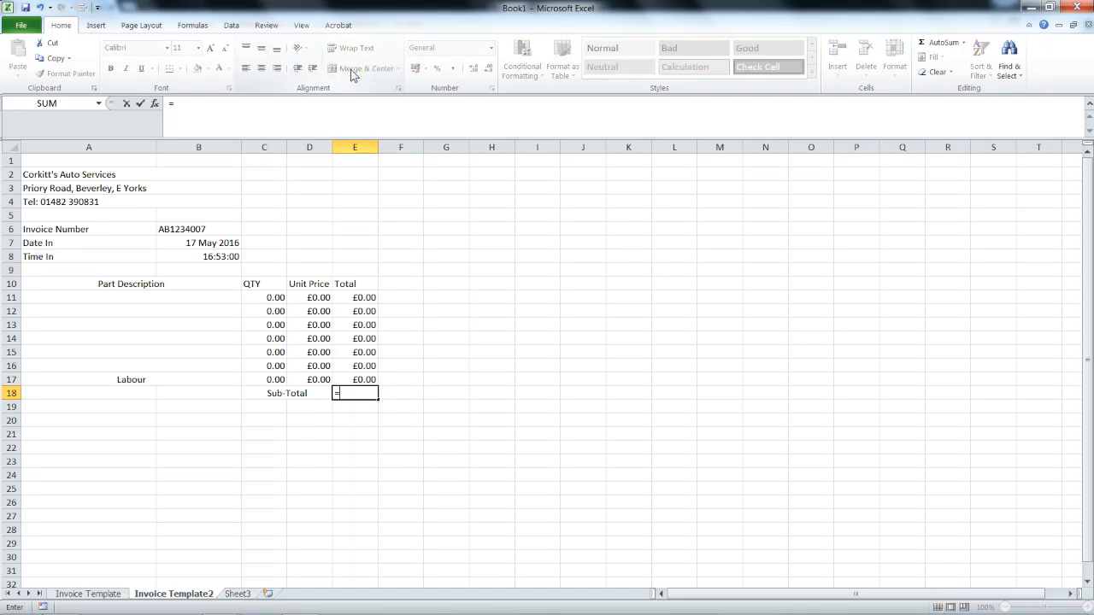
pyautogui.write('sum')
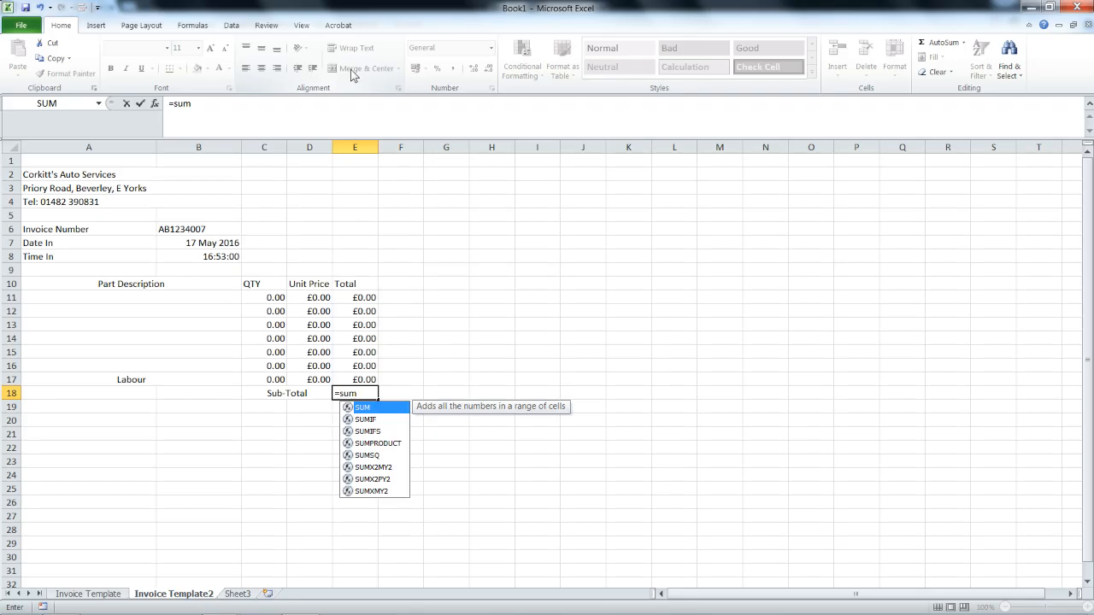
pyautogui.write('(')
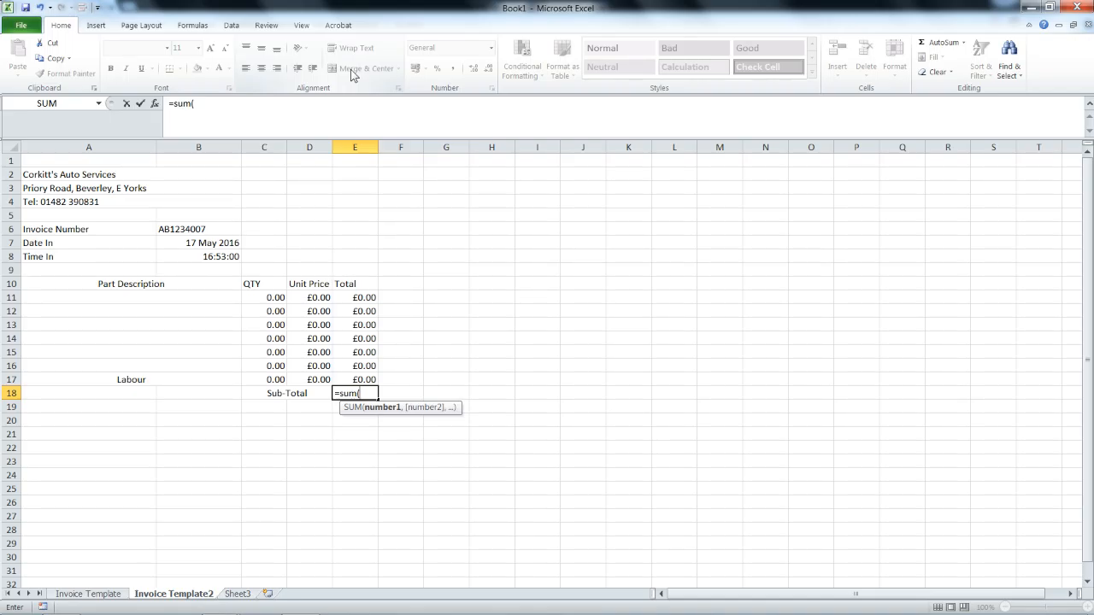
pyautogui.write('e11')
pyautogui.write(':')
pyautogui.write('e')
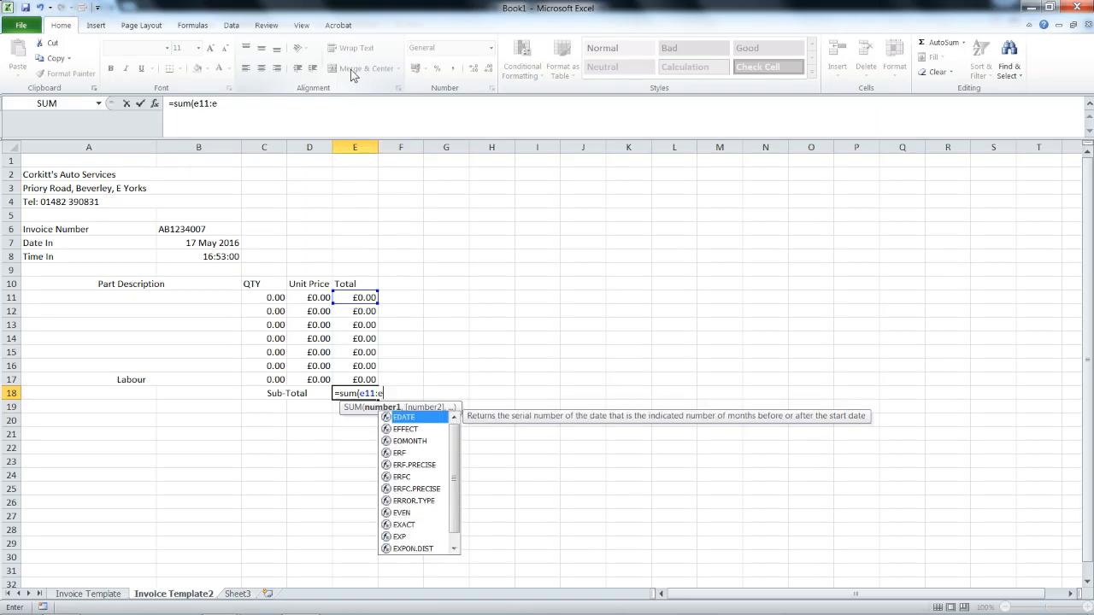
pyautogui.write('17')
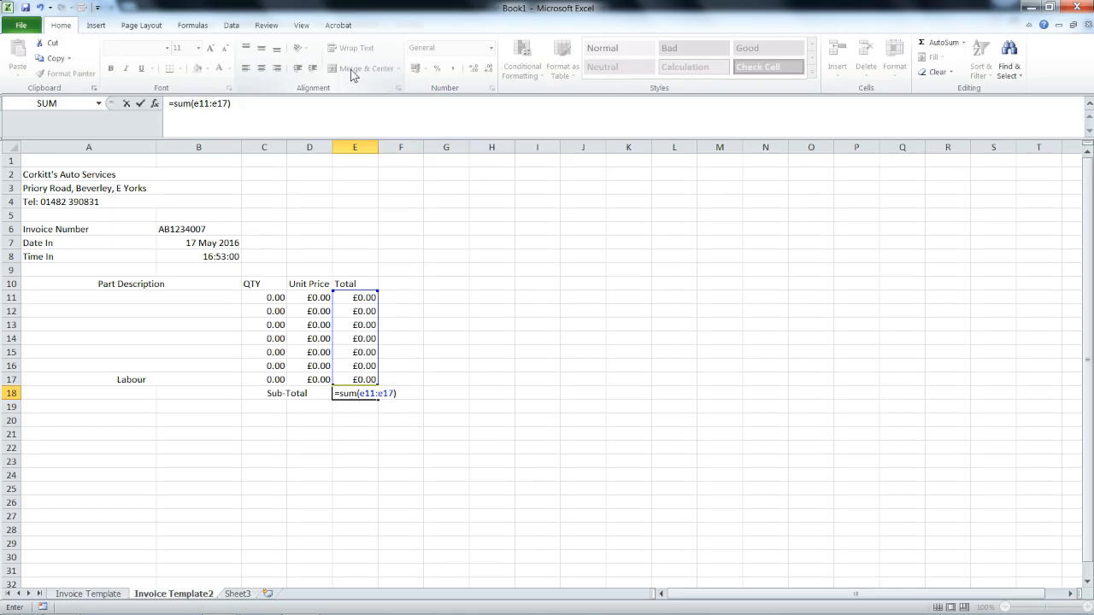
pyautogui.press('Return')
# Enter a test quantity of 1 in C11.
pyautogui.press('Up')
pyautogui.press('Up')
pyautogui.press('Up')
pyautogui.press('Up')
pyautogui.press('Up')
pyautogui.press('Up')
pyautogui.press('Up')
pyautogui.press('Left')
pyautogui.press('Left')
pyautogui.press('Up')
pyautogui.write('1')
pyautogui.press('Tab')
pyautogui.write('12')
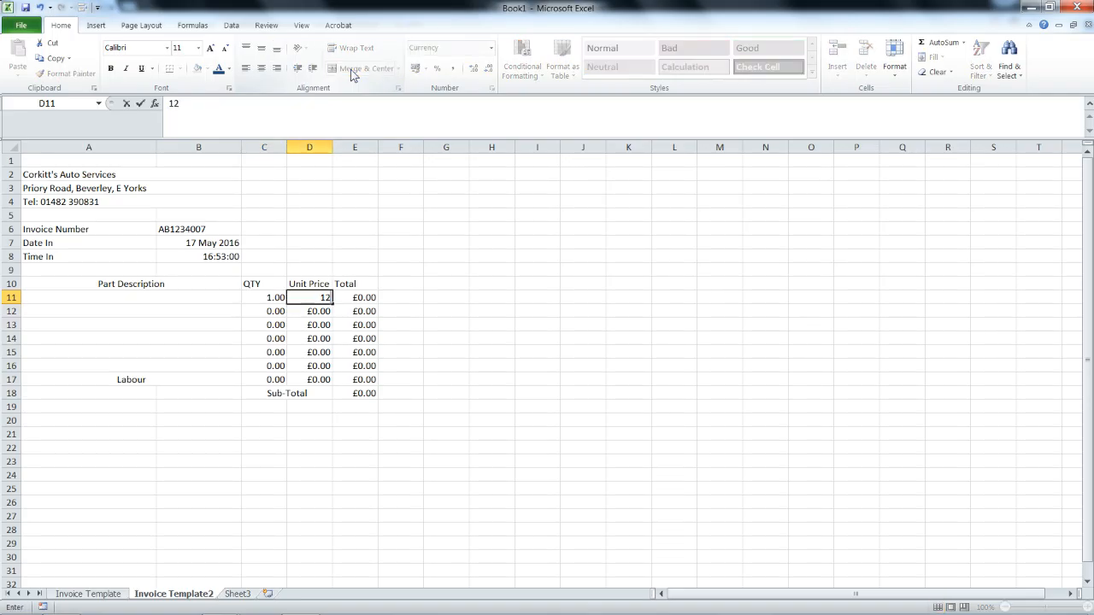
pyautogui.press('Return')
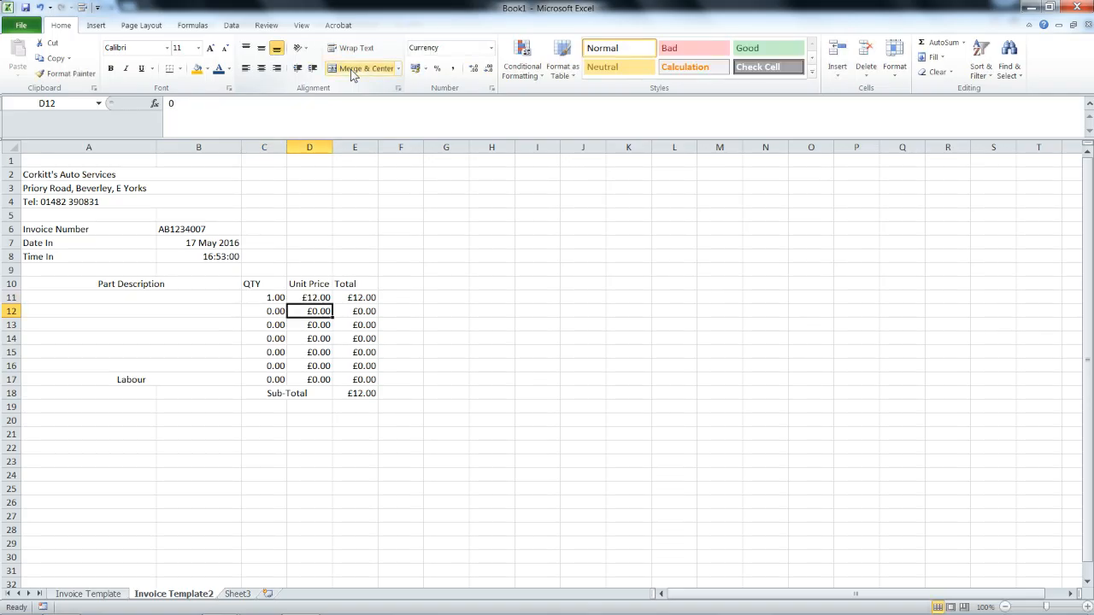
pyautogui.press('Up')
pyautogui.press('Right')
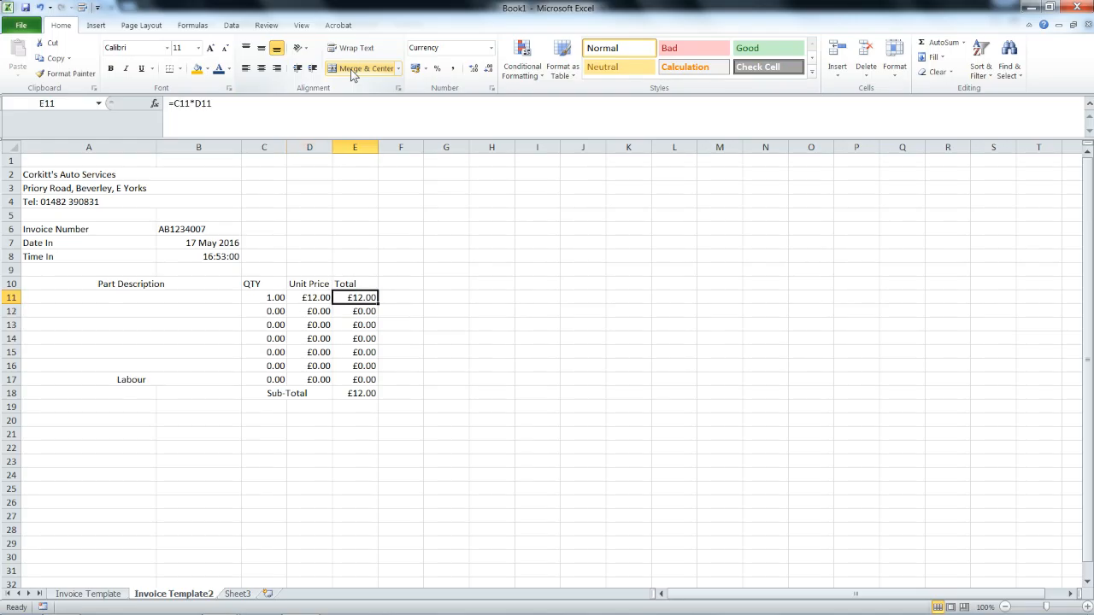
pyautogui.press('Down')
pyautogui.press('Down')
pyautogui.press('Down')
pyautogui.press('Down')
pyautogui.press('Down')
pyautogui.press('Down')
pyautogui.press('Down')
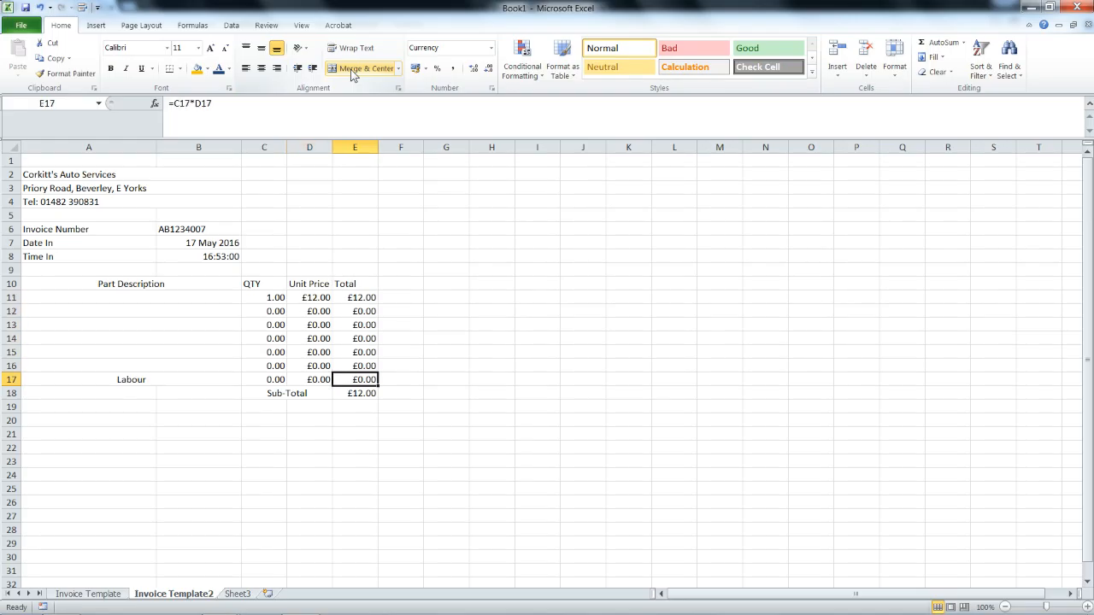
pyautogui.press('Up')
pyautogui.press('Up')
pyautogui.press('Up')
pyautogui.press('Up')
pyautogui.press('Up')
pyautogui.press('Up')
pyautogui.press('Up')
pyautogui.press('Left')
pyautogui.press('Left')
pyautogui.press('Delete')
pyautogui.press('Right')
pyautogui.press('Delete')
pyautogui.press('Left')
pyautogui.write('0')
pyautogui.press('Tab')
pyautogui.write('0')
pyautogui.press('Tab')
pyautogui.press('Down')
pyautogui.press('Down')
pyautogui.press('Down')
pyautogui.press('Down')
pyautogui.press('Down')
pyautogui.press('Down')
pyautogui.press('Down')
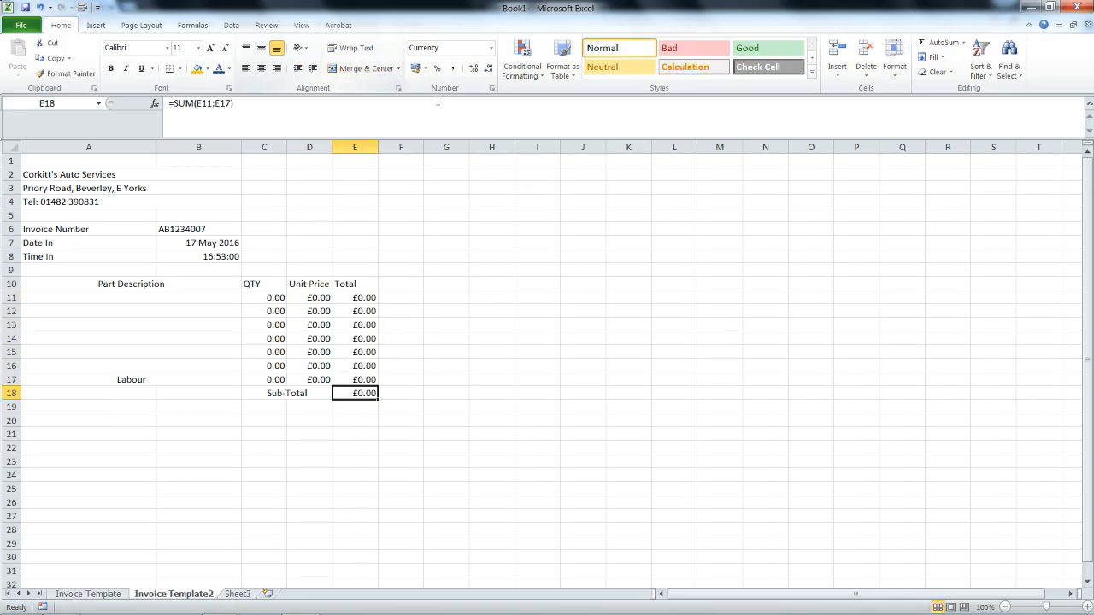
# Merge and centre C19:D19 and label it VAT (20%).
pyautogui.click(280, 405)
pyautogui.moveTo(279, 405); pyautogui.dragTo(295, 405)
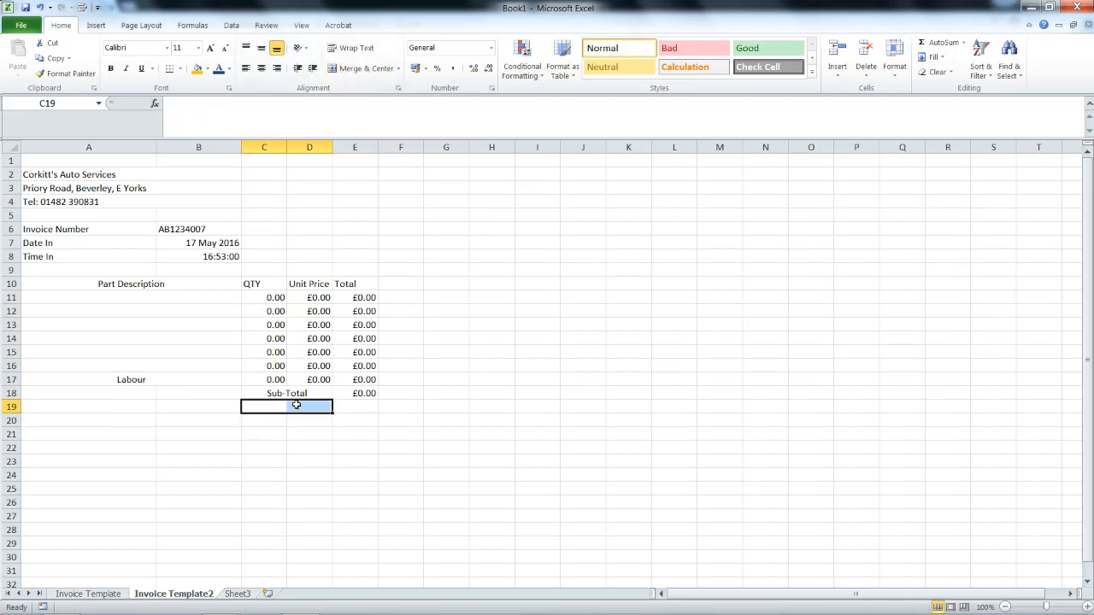
pyautogui.click(334, 69)
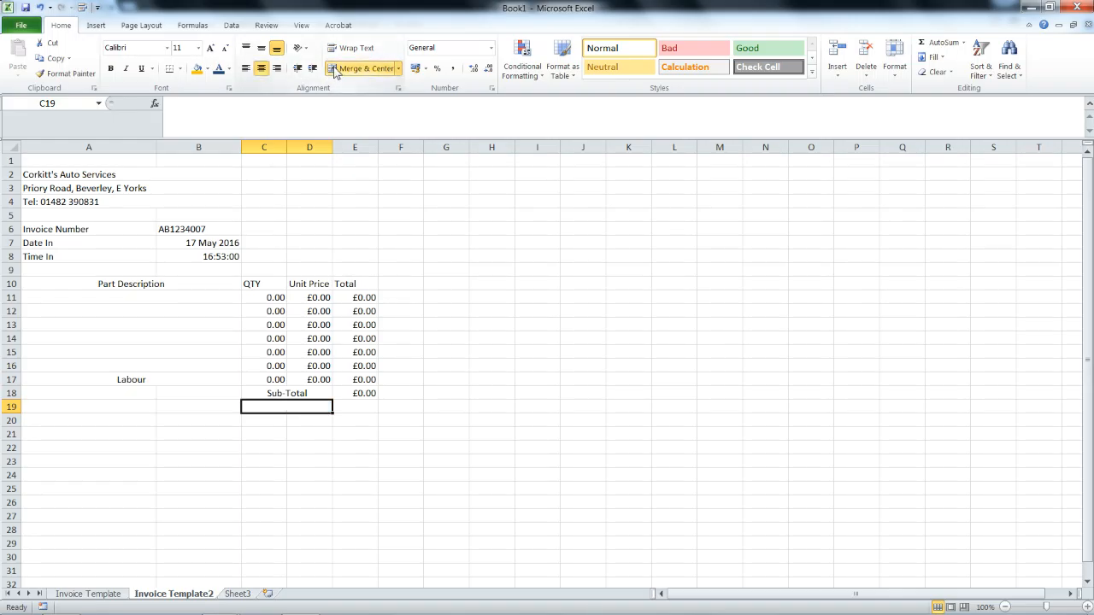
pyautogui.write('VAT (')
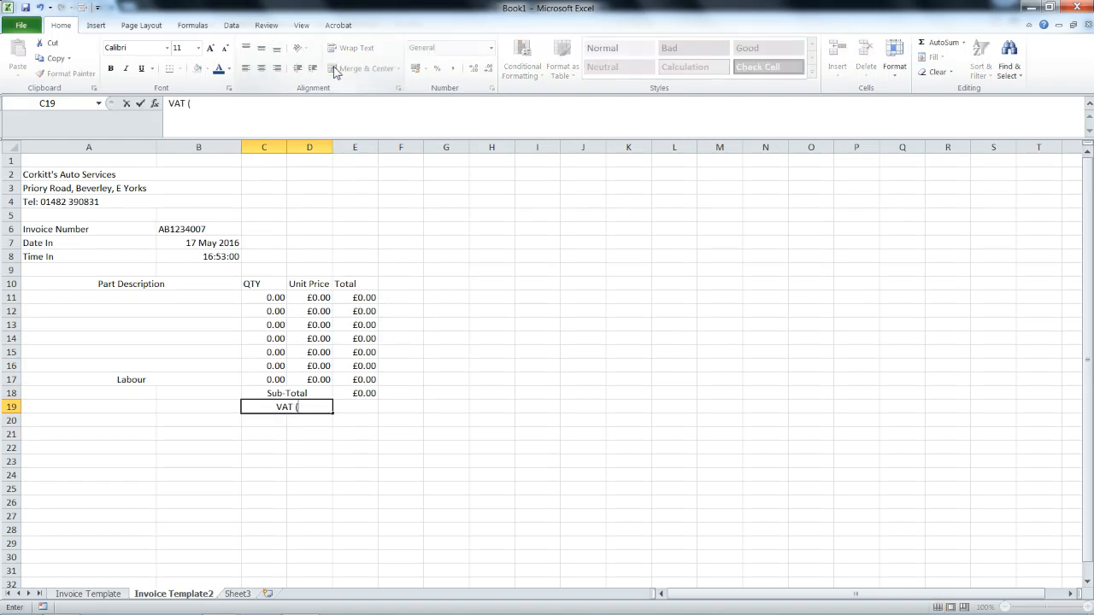
pyautogui.write('20%)')
pyautogui.press('Return')
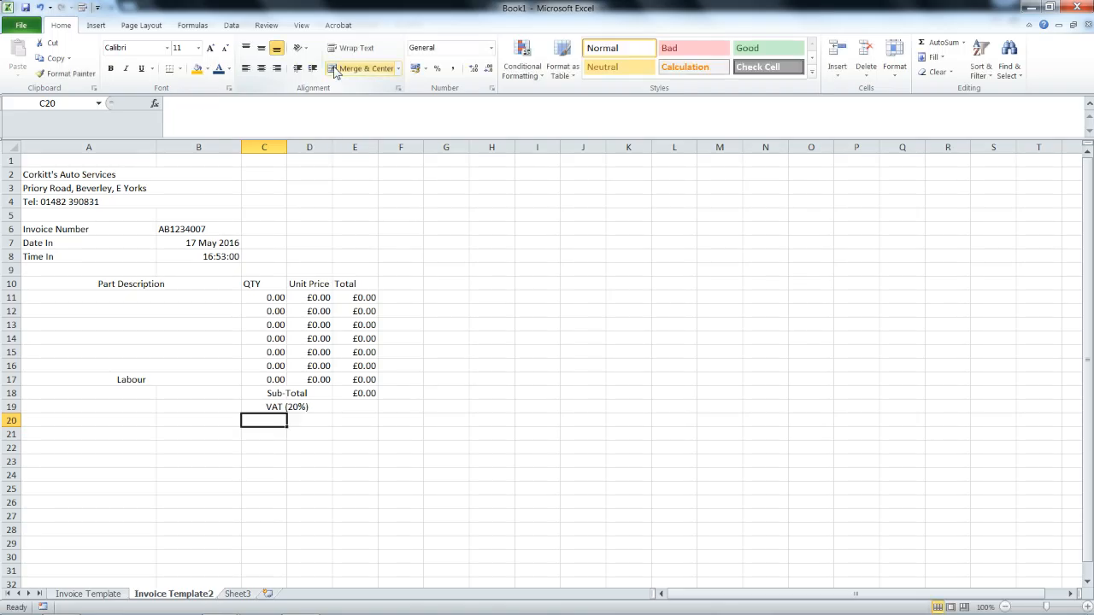
# Merge and centre C20:D20 as Total Payable, then start a formula in E19.
pyautogui.moveTo(305, 418); pyautogui.dragTo(282, 417)
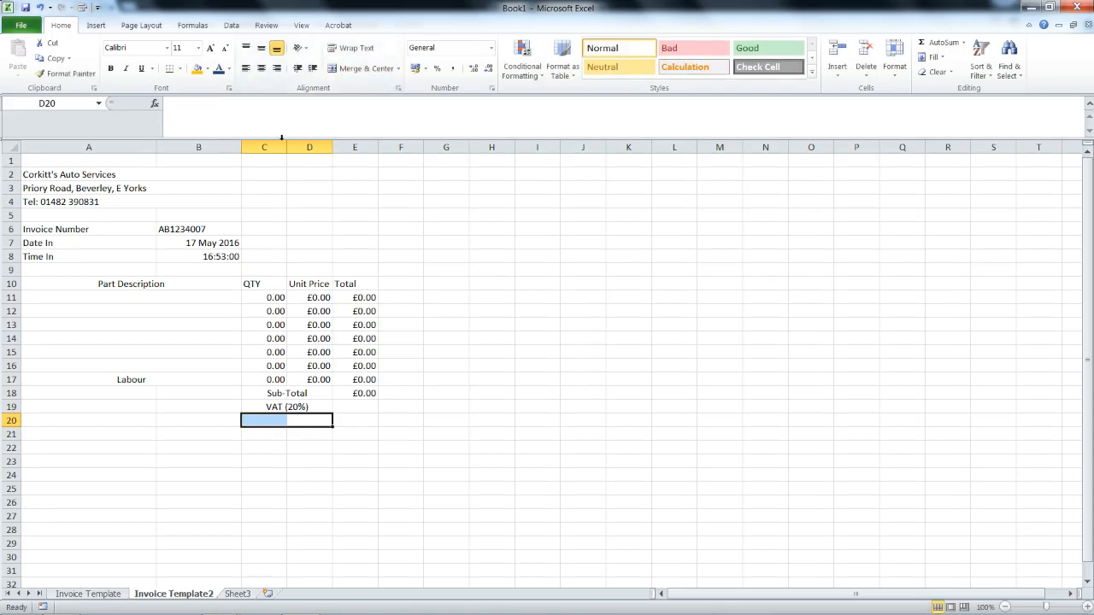
pyautogui.click(354, 68)
pyautogui.write('Total Payable')
pyautogui.press('Tab')
pyautogui.press('Up')
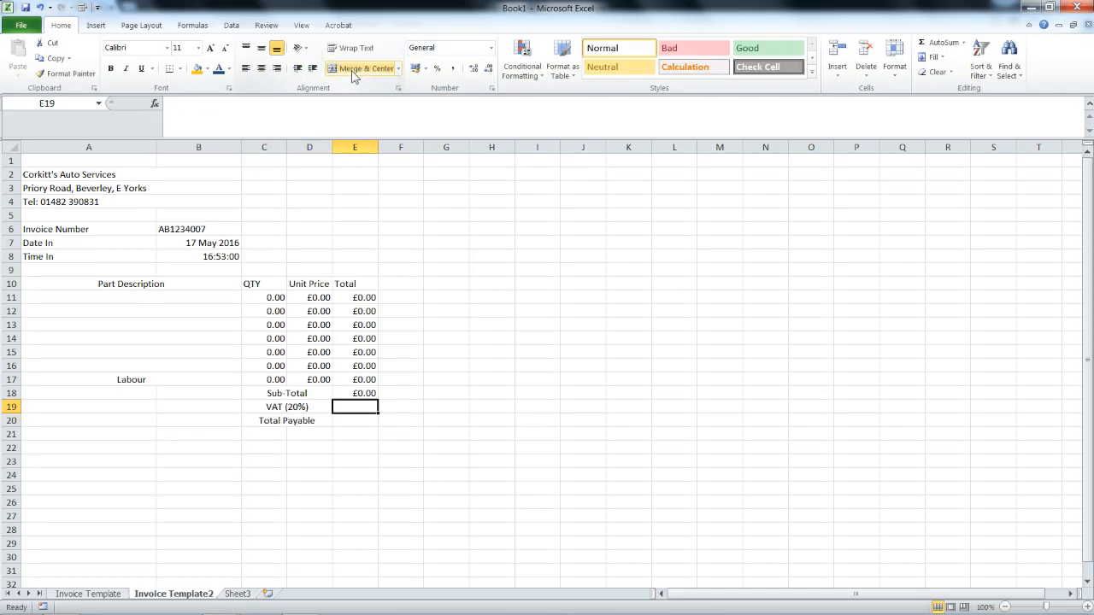
pyautogui.write('=')
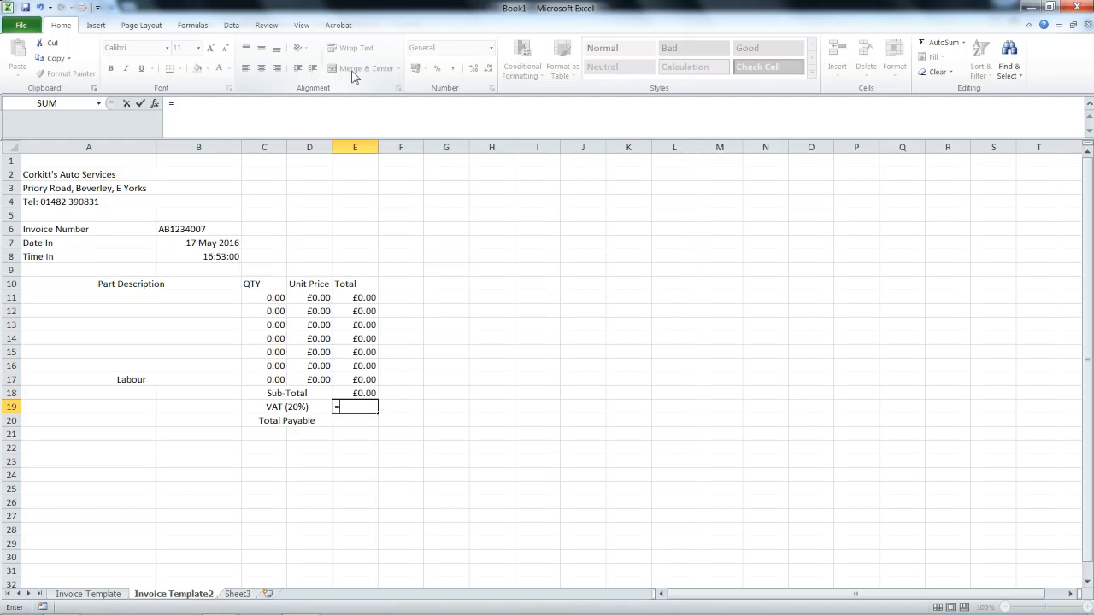
# Enter the VAT formula =E18*0.2 in E19.
pyautogui.write('e')
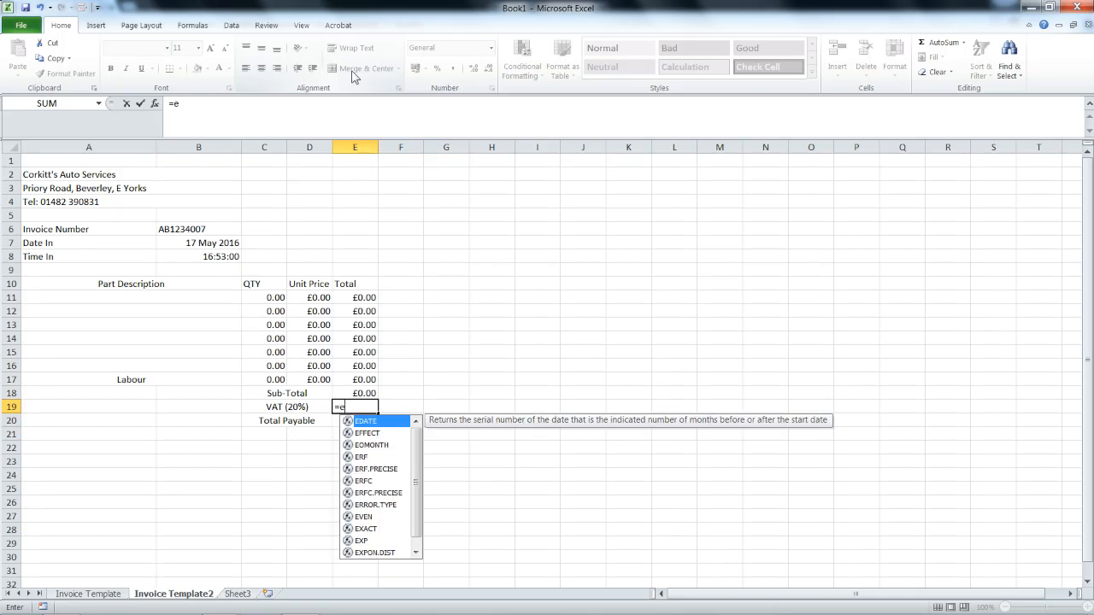
pyautogui.write('18')
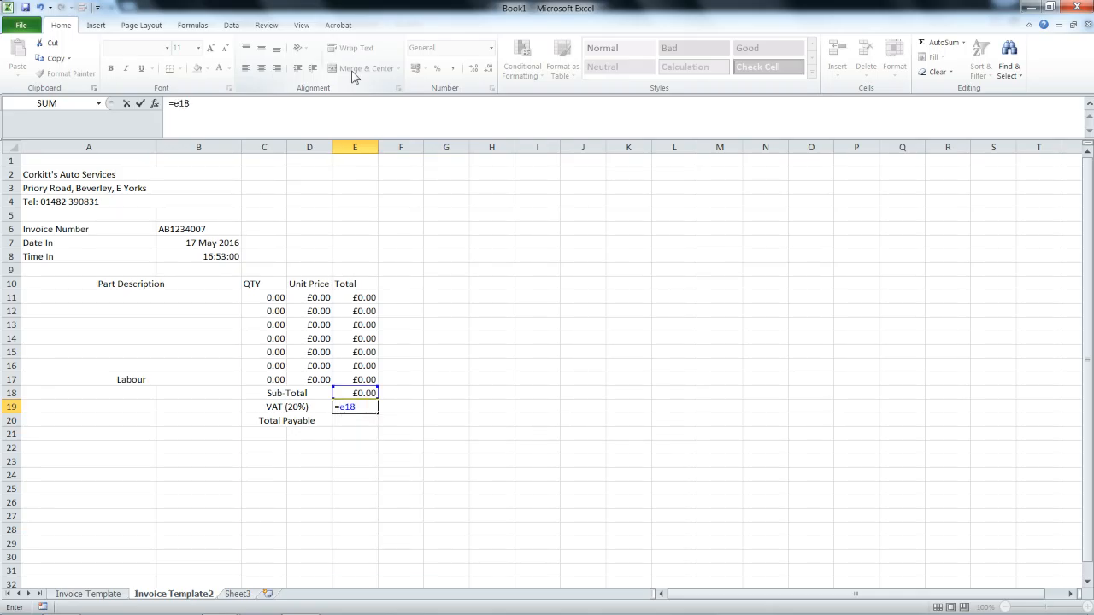
pyautogui.write('*.2')
pyautogui.press('Return')
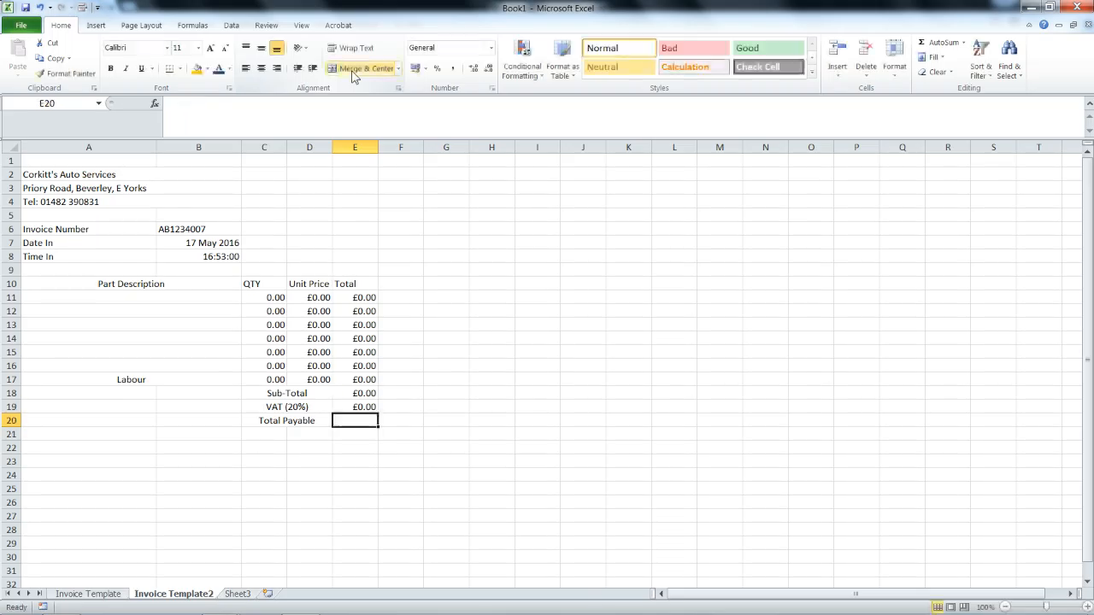
pyautogui.press('Up')
pyautogui.press('Up')
pyautogui.press('Up')
pyautogui.press('Up')
pyautogui.press('Up')
pyautogui.press('Up')
pyautogui.press('Up')
pyautogui.press('Up')
pyautogui.press('Left')
# Test the VAT result with quantity 2 and unit price 12 in C11:D11.
pyautogui.press('Up')
pyautogui.press('Left')
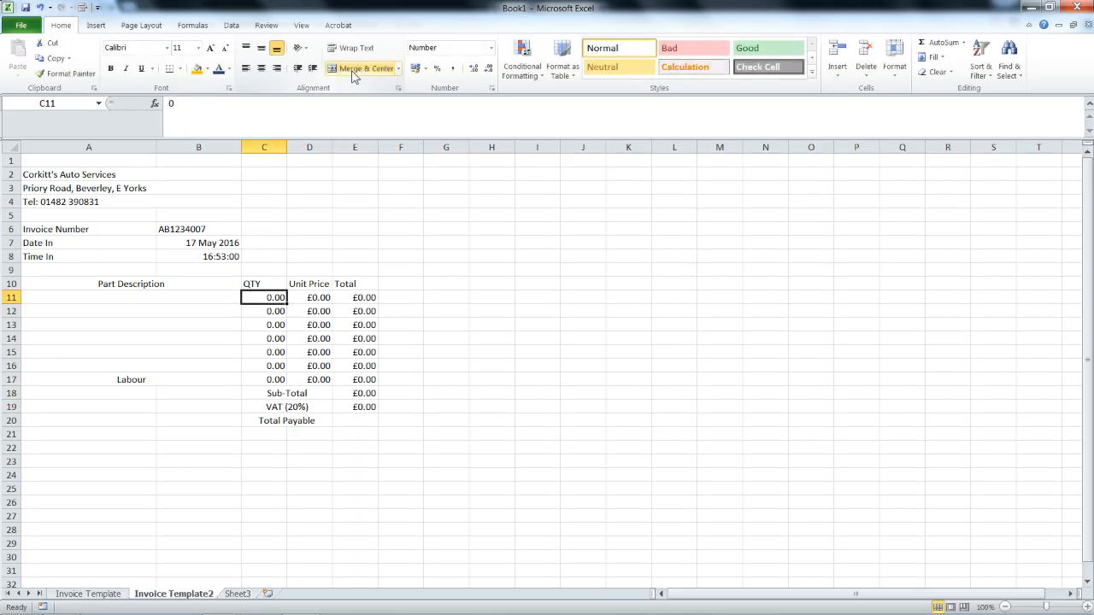
pyautogui.write('2')
pyautogui.press('Right')
pyautogui.write('12')
pyautogui.press('Return')
pyautogui.press('Down')
pyautogui.press('Down')
pyautogui.press('Down')
pyautogui.press('Down')
pyautogui.press('Down')
pyautogui.press('Right')
pyautogui.press('Down')
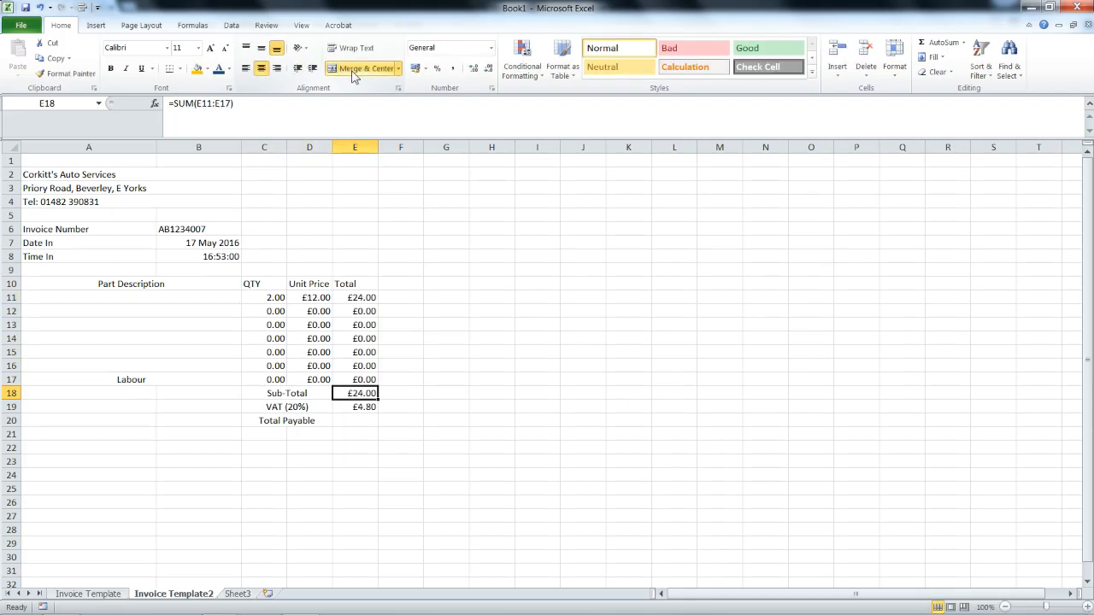
pyautogui.press('Down')
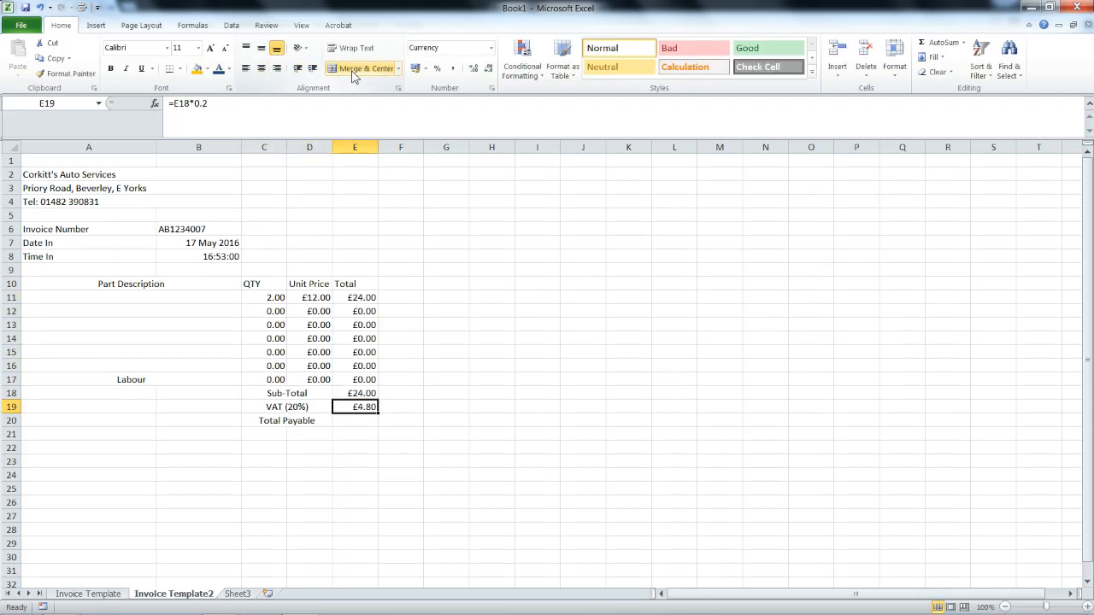
# Reset the test quantity and unit price in C11:D11 back to 0.
pyautogui.press('Up')
pyautogui.press('Up')
pyautogui.press('Up')
pyautogui.press('Up')
pyautogui.press('Up')
pyautogui.press('Up')
pyautogui.press('Up')
pyautogui.press('Up')
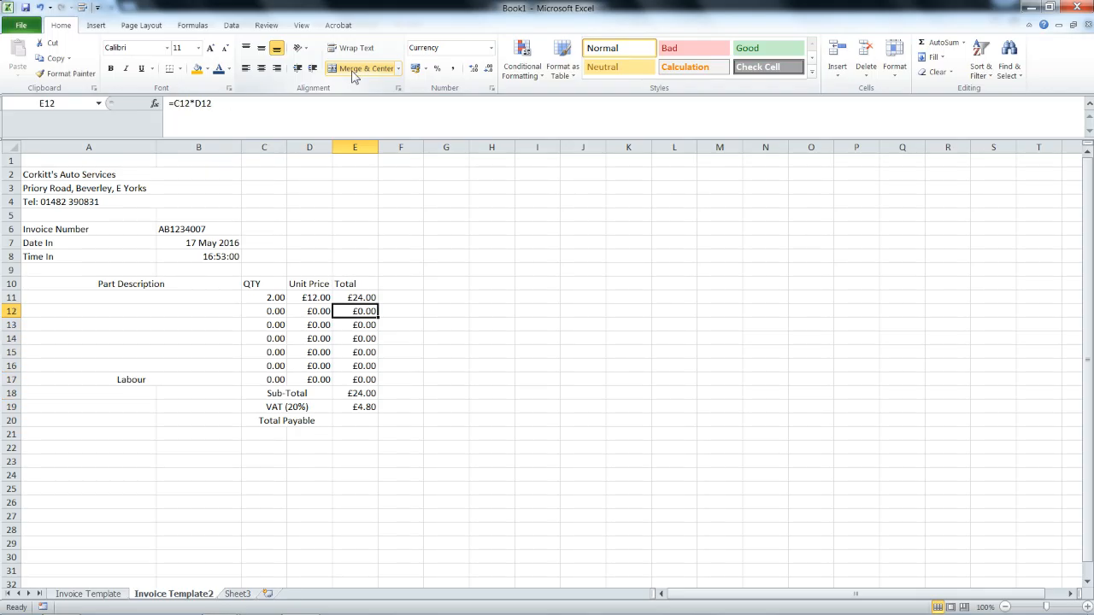
pyautogui.press('Left')
pyautogui.press('Left')
pyautogui.write('0')
pyautogui.press('Tab')
pyautogui.write('0')
pyautogui.press('Return')
pyautogui.press('Down')
pyautogui.press('Down')
pyautogui.press('Down')
pyautogui.press('Down')
pyautogui.press('Down')
pyautogui.press('Down')
pyautogui.press('Down')
pyautogui.press('Down')
pyautogui.press('Right')
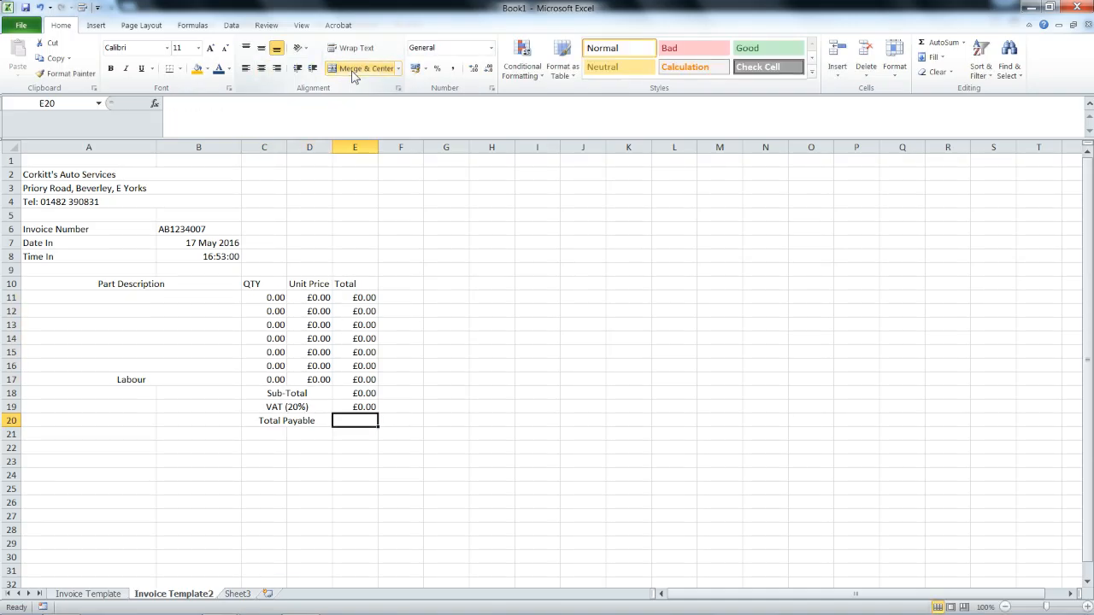
# Enter =E18*1.2 in E20 for Total Payable, replacing a faulty first attempt.
pyautogui.write('=')
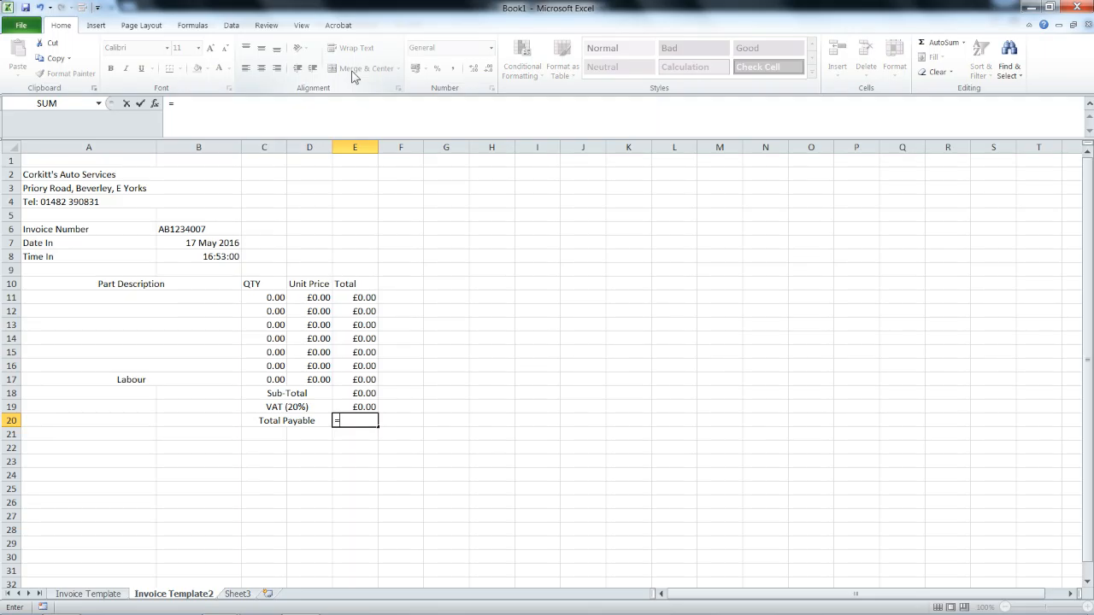
pyautogui.moveTo(363, 389); pyautogui.dragTo(355, 408)
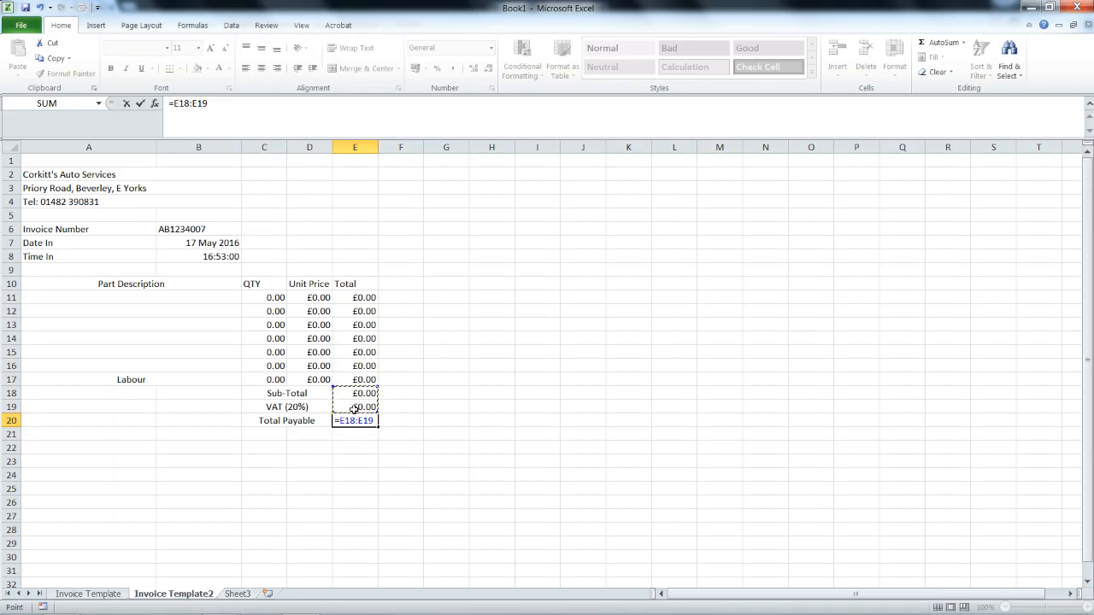
pyautogui.press('Return')
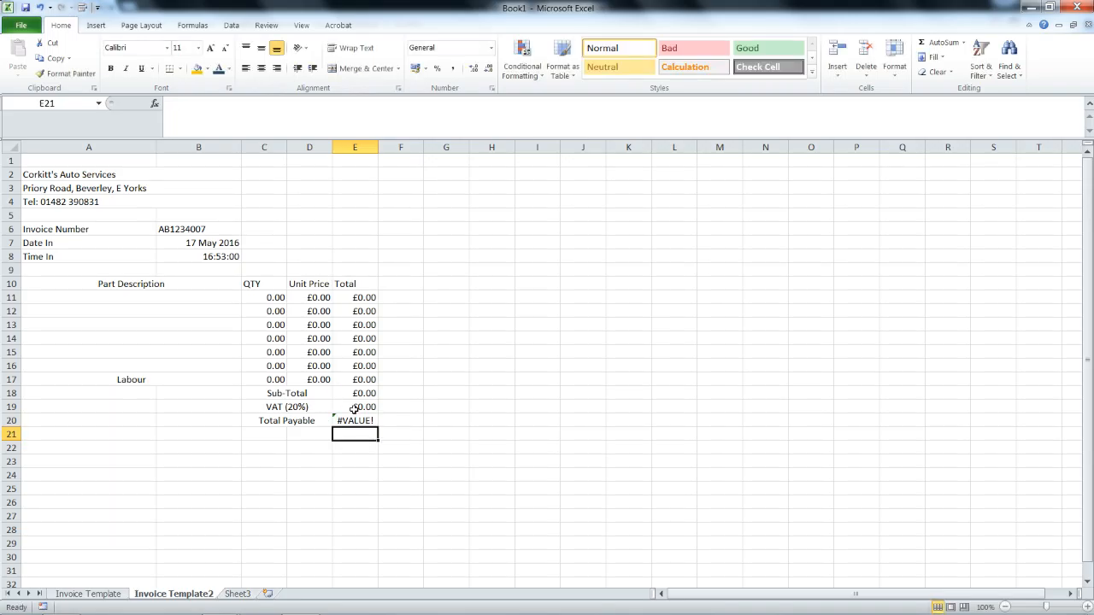
pyautogui.hotkey('ctrl', 'z')
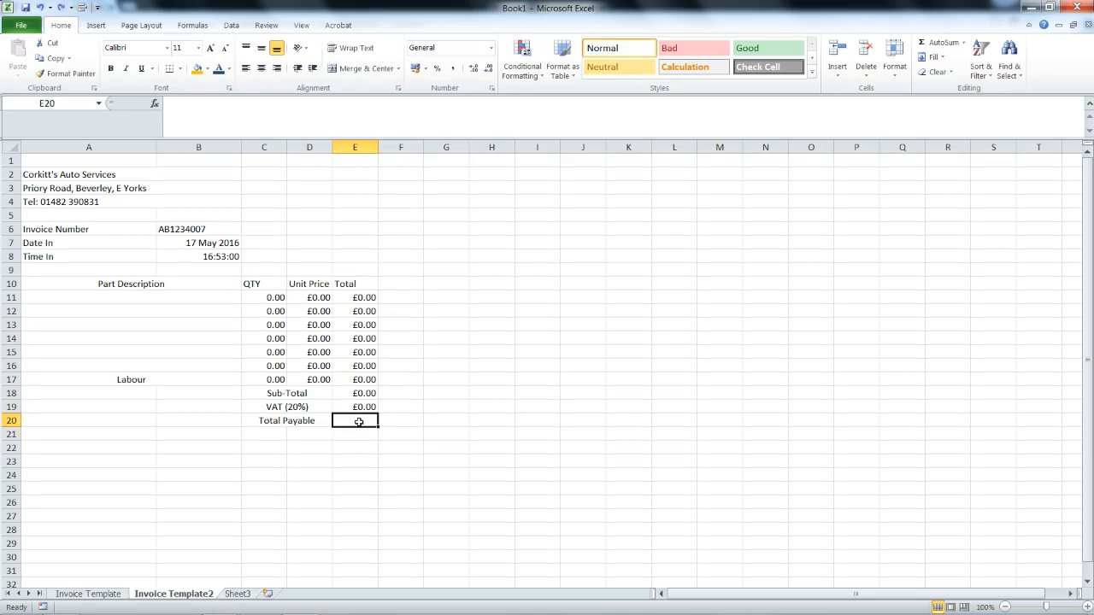
pyautogui.write('=')
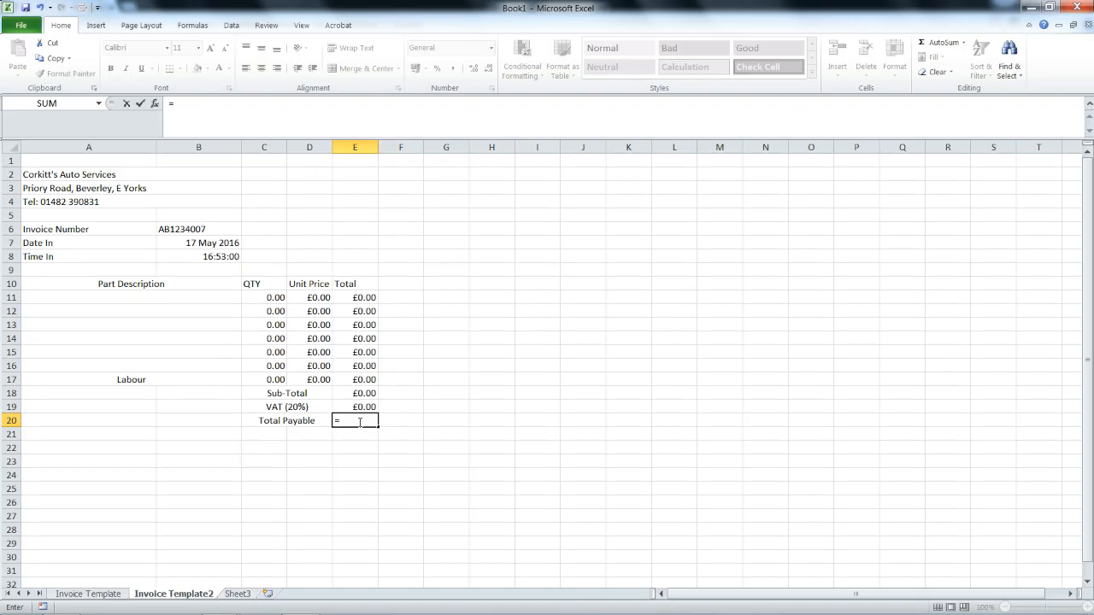
pyautogui.write('e18*1.2')
pyautogui.press('Return')
# Enter a test line of 2 at 9 in C11:D11 and check the VAT and Total Payable formulas.
pyautogui.press('Up')
pyautogui.press('Up')
pyautogui.press('Up')
pyautogui.press('Up')
pyautogui.press('Up')
pyautogui.press('Up')
pyautogui.press('Up')
pyautogui.press('Up')
pyautogui.press('Up')
pyautogui.press('Up')
pyautogui.press('Left')
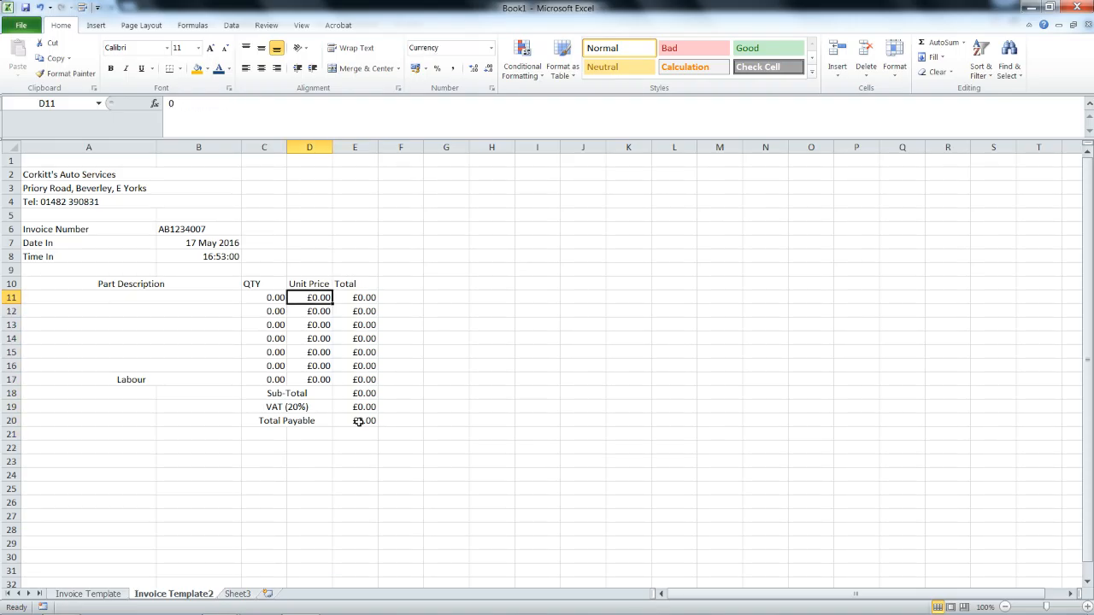
pyautogui.press('Left')
pyautogui.write('2')
pyautogui.press('Tab')
pyautogui.write('9')
pyautogui.press('Return')
pyautogui.press('Down')
pyautogui.press('Down')
pyautogui.press('Down')
pyautogui.press('Down')
pyautogui.press('Down')
pyautogui.press('Down')
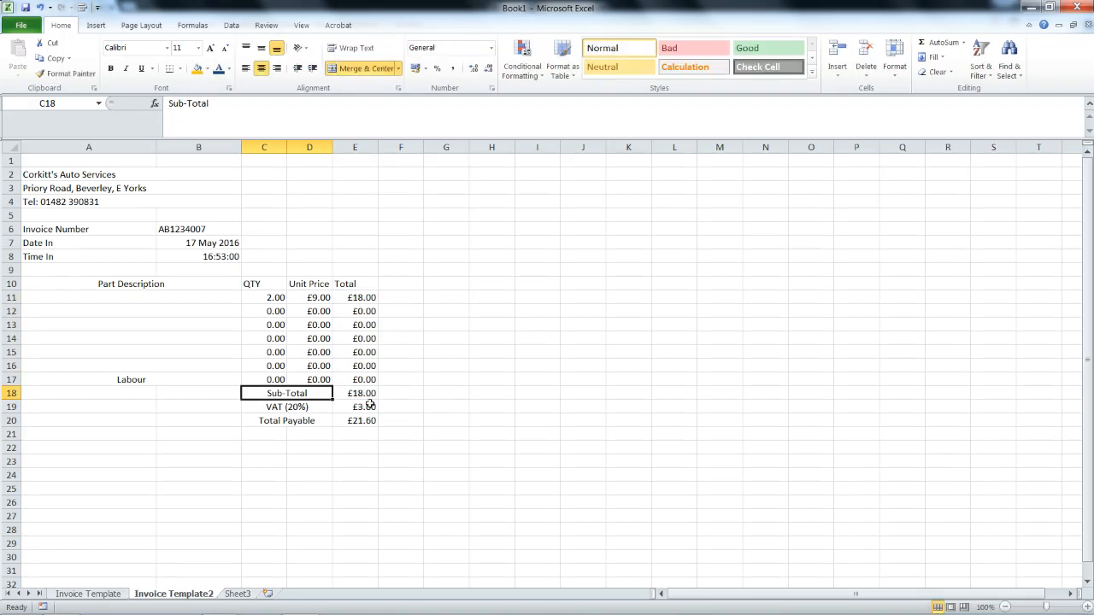
pyautogui.click(370, 404)
pyautogui.click(363, 418)
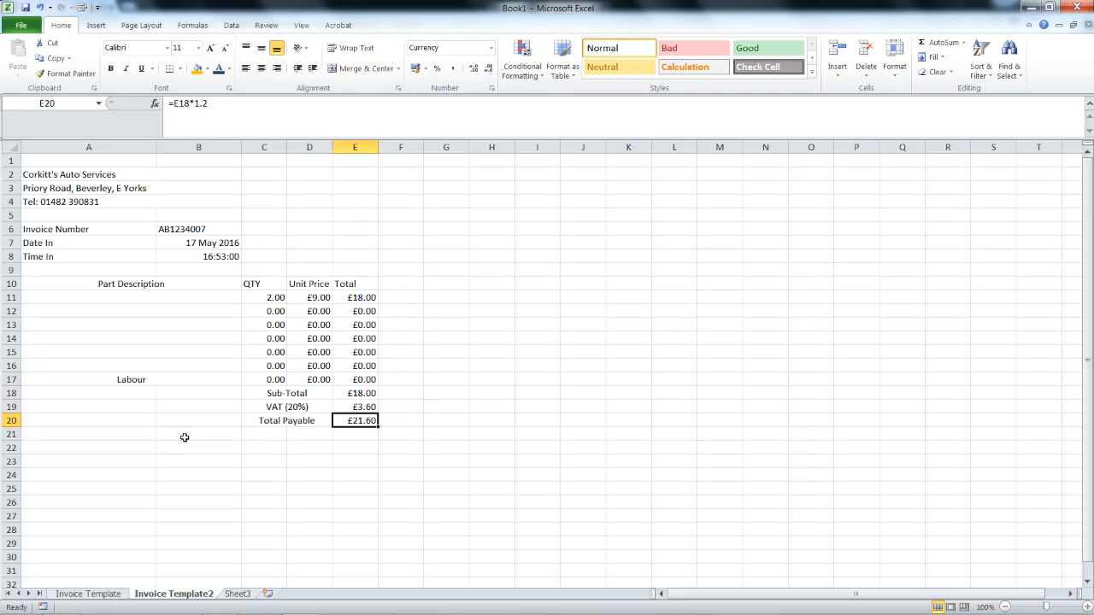
# Merge and centre A22:B22 and begin typing the footer note 'Invoices Payable Wiht'.
pyautogui.moveTo(125, 450); pyautogui.dragTo(191, 448)
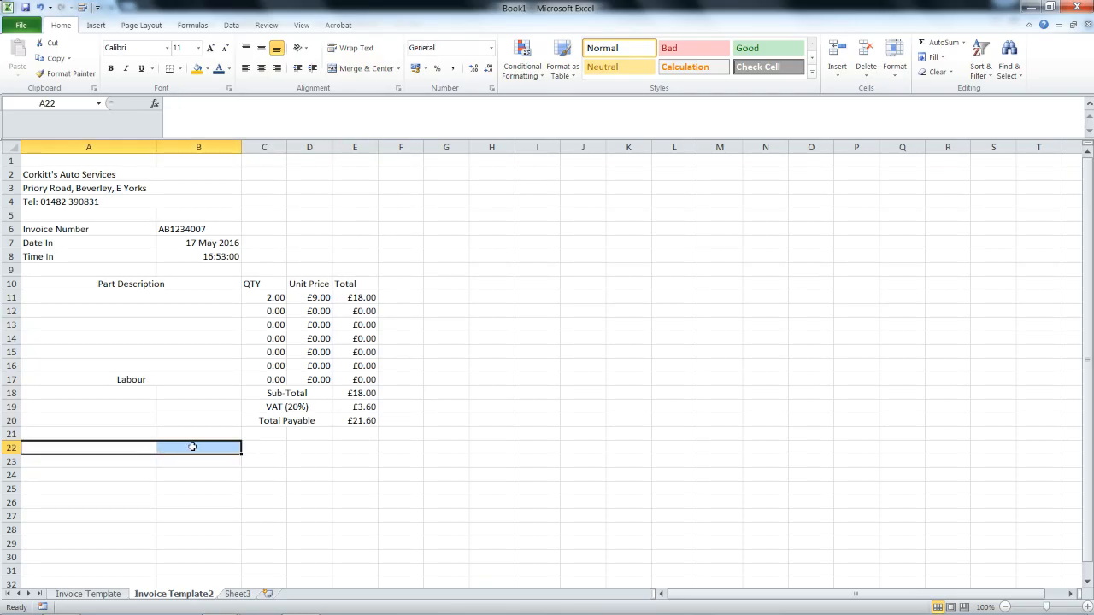
pyautogui.click(350, 69)
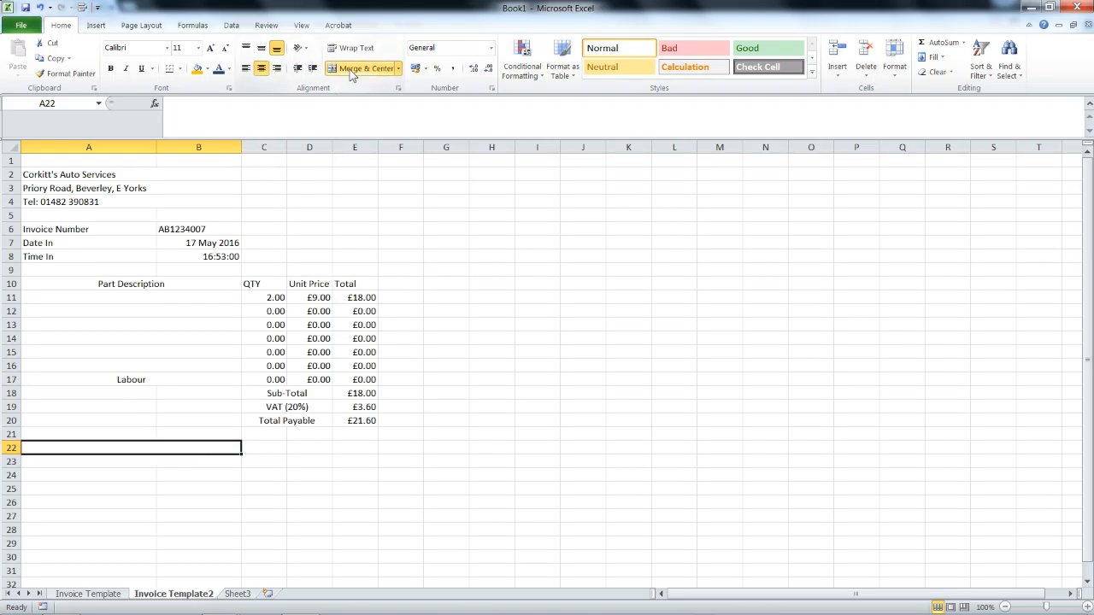
pyautogui.write('Invoi')
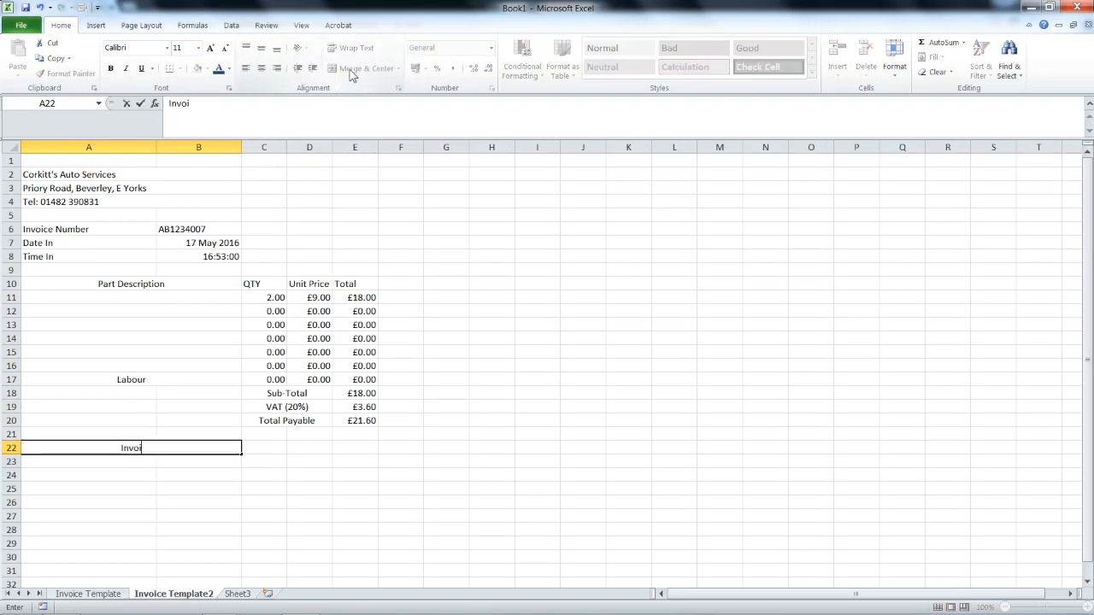
pyautogui.write('ces Payable Wiht')
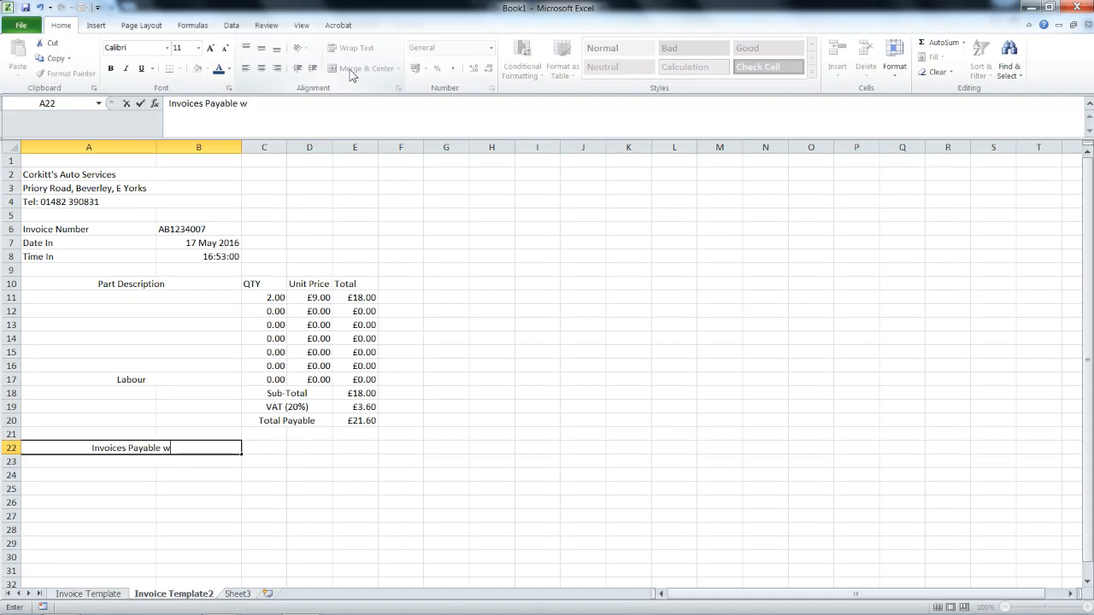
# Correct the footer text to 'Invoices Payable Within 28 Days' and commit it.
pyautogui.press('BackSpace')
pyautogui.press('BackSpace')
pyautogui.write('thin')
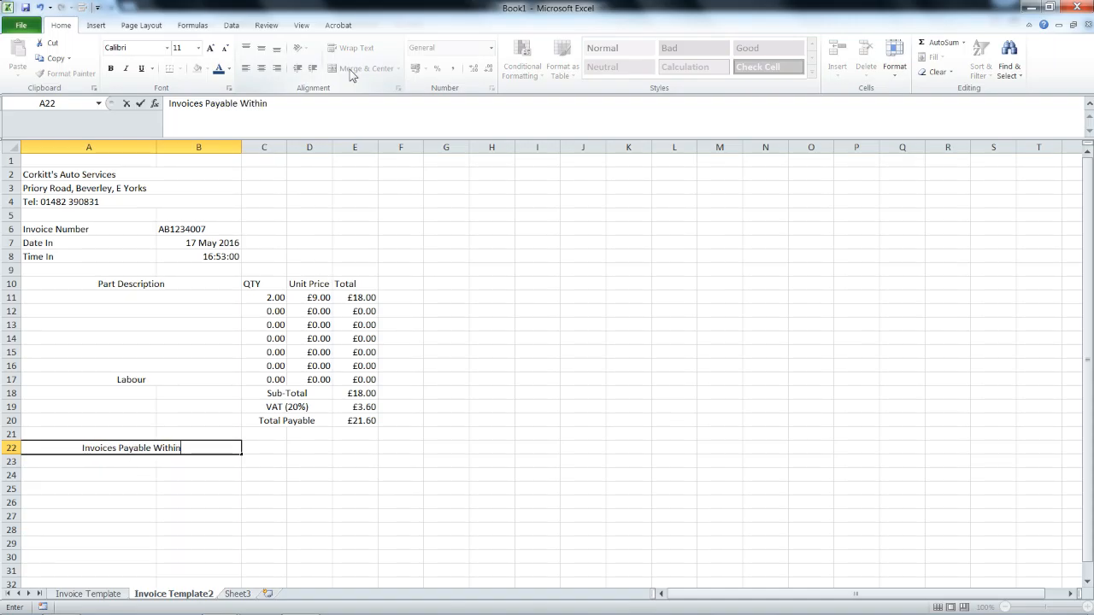
pyautogui.write(' 28 Days')
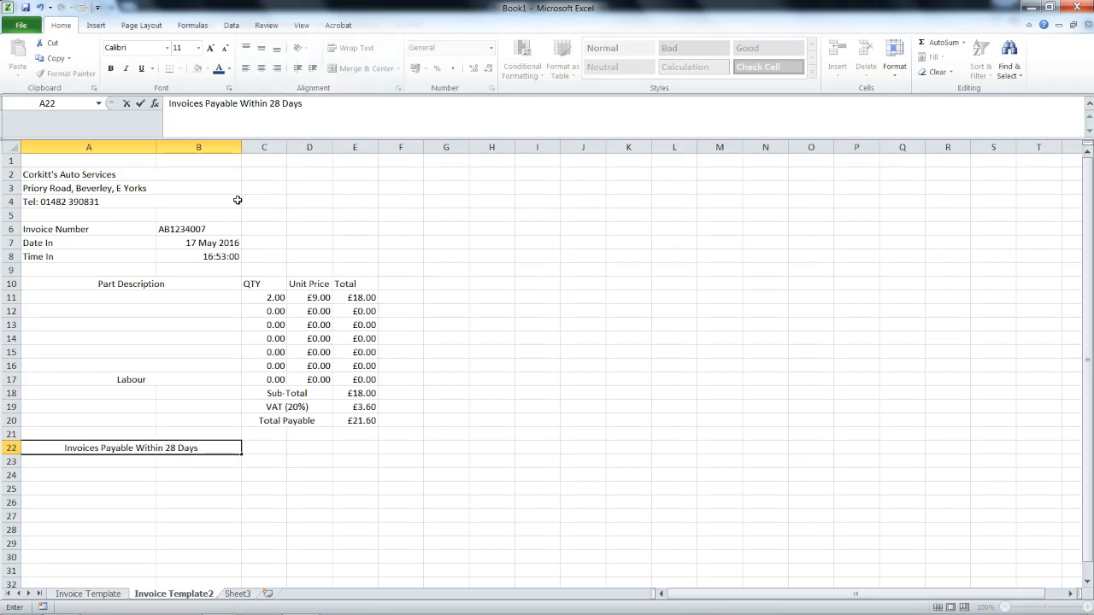
pyautogui.click(264, 386)
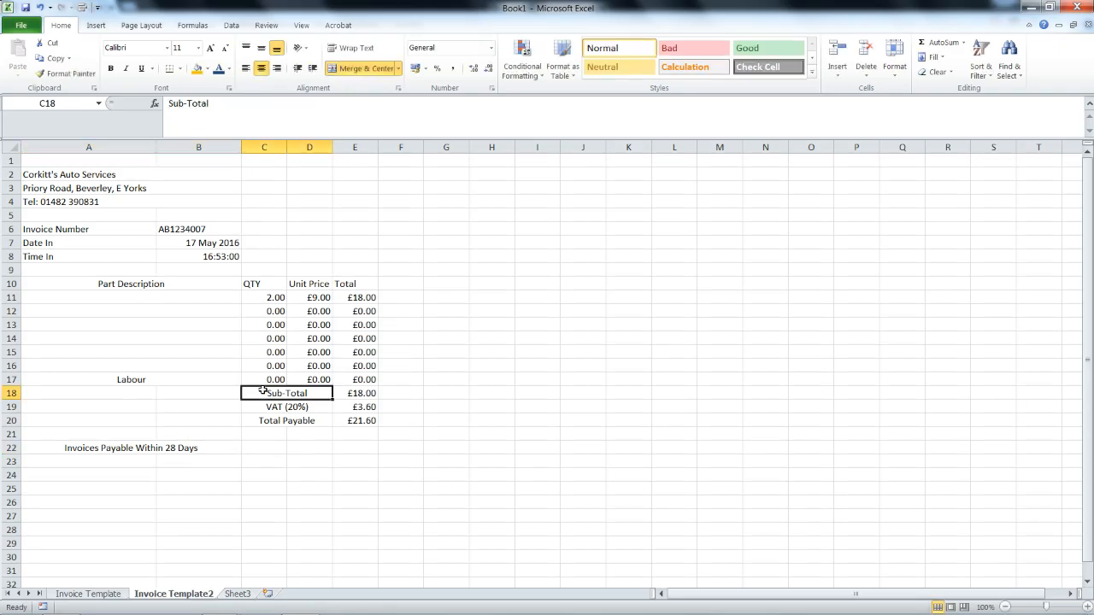
# Fill Sub-Total orange, VAT (20%) yellow and Total Payable olive green.
pyautogui.click(198, 70)
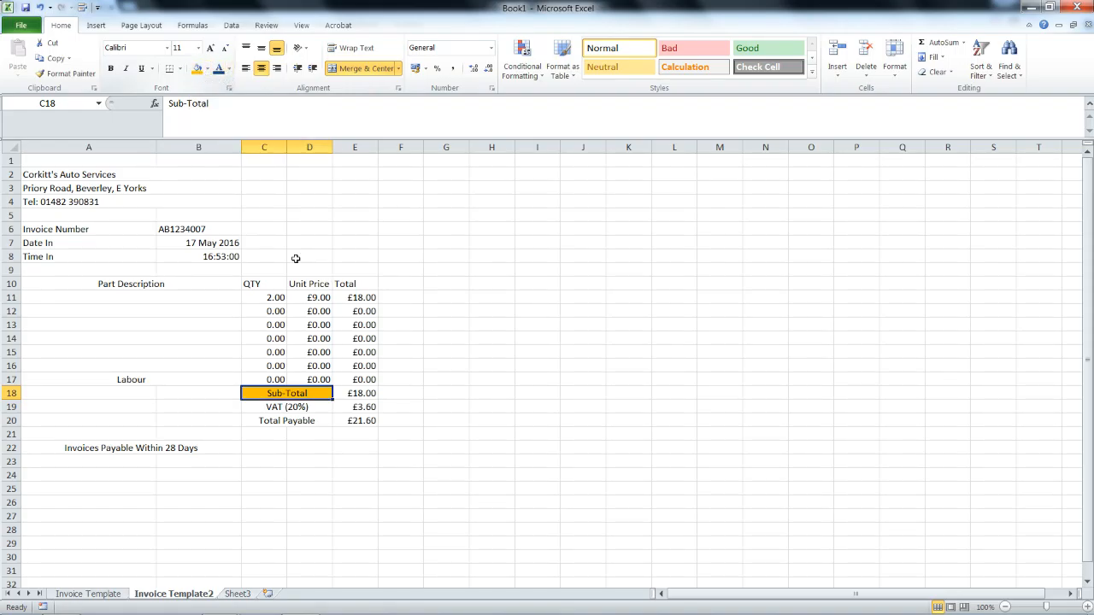
pyautogui.click(312, 405)
pyautogui.click(206, 69)
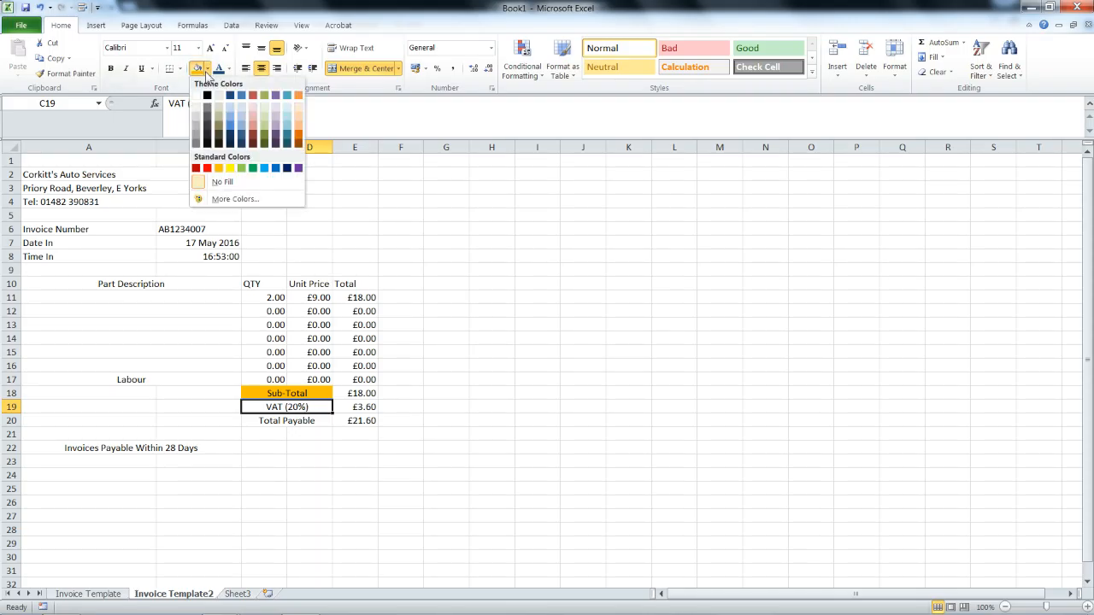
pyautogui.click(230, 168)
pyautogui.click(288, 420)
pyautogui.click(207, 69)
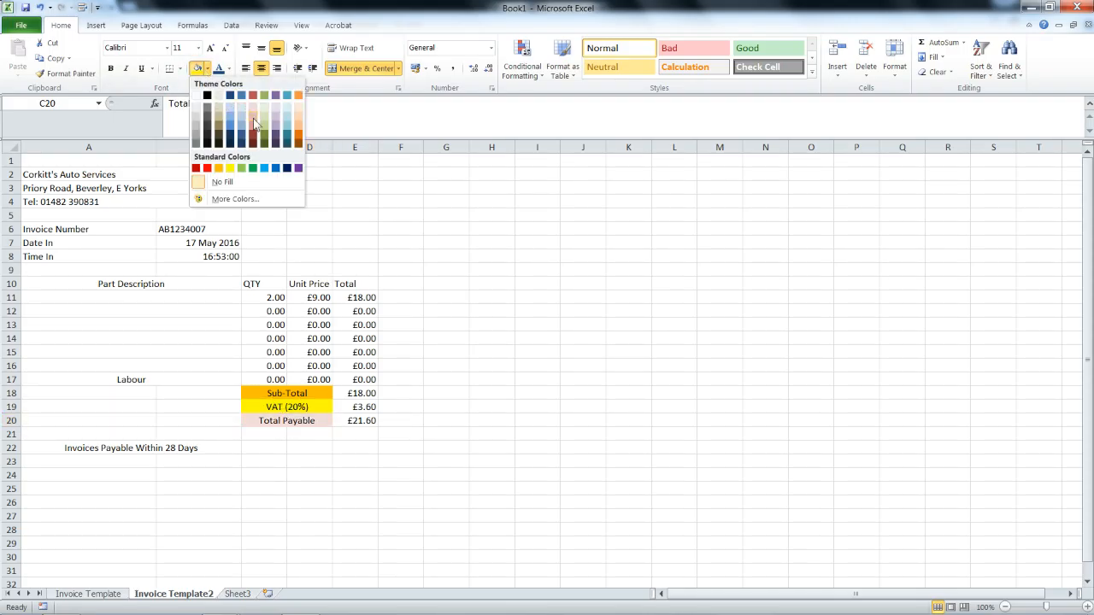
pyautogui.click(265, 138)
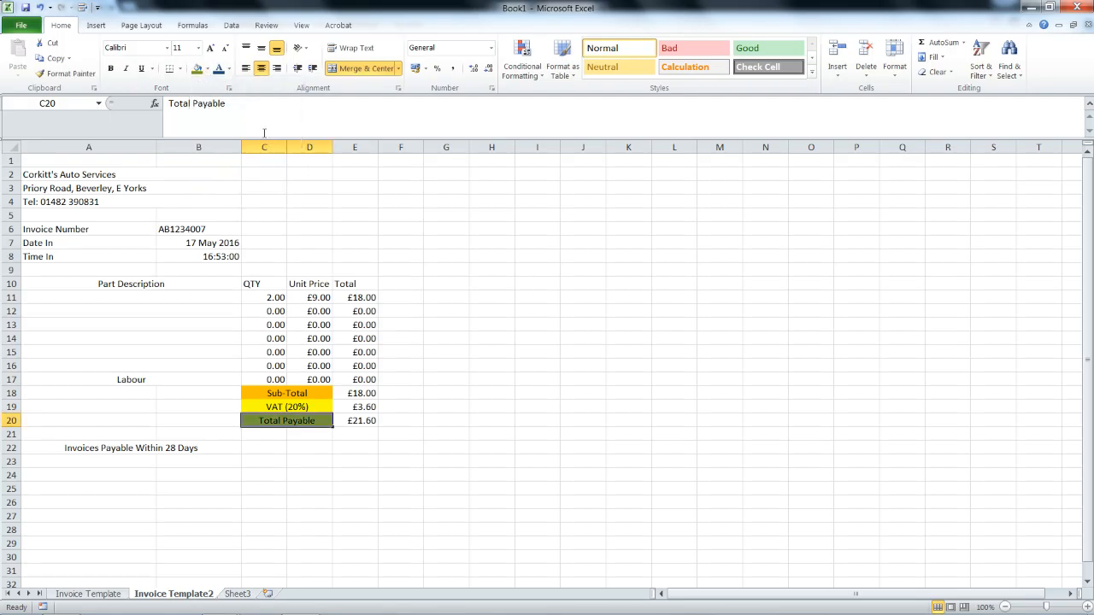
pyautogui.click(244, 458)
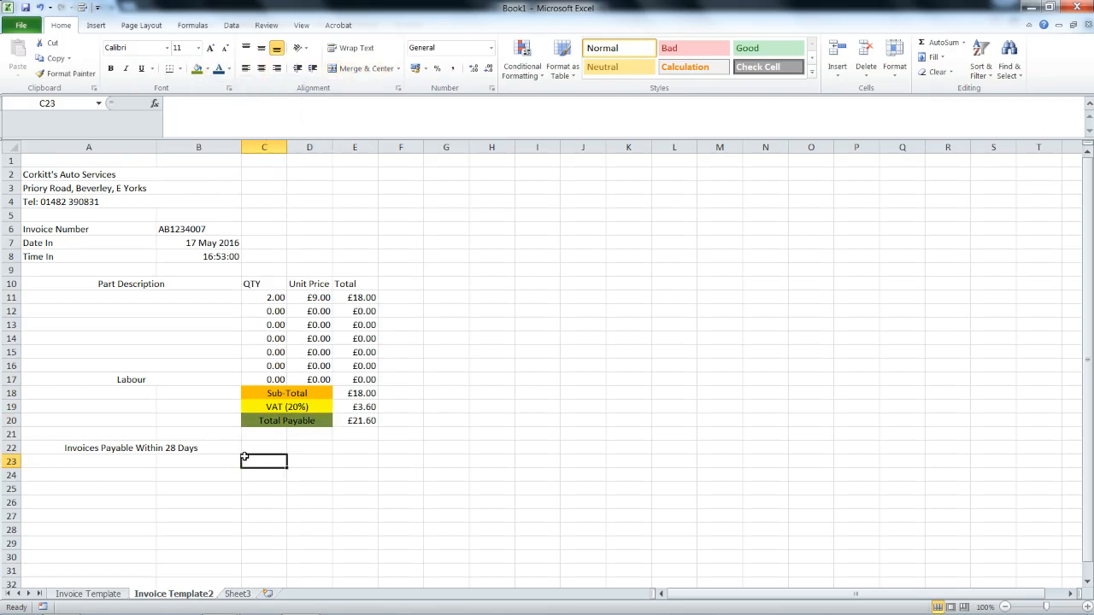
# Make the Total Payable label text white.
pyautogui.click(272, 418)
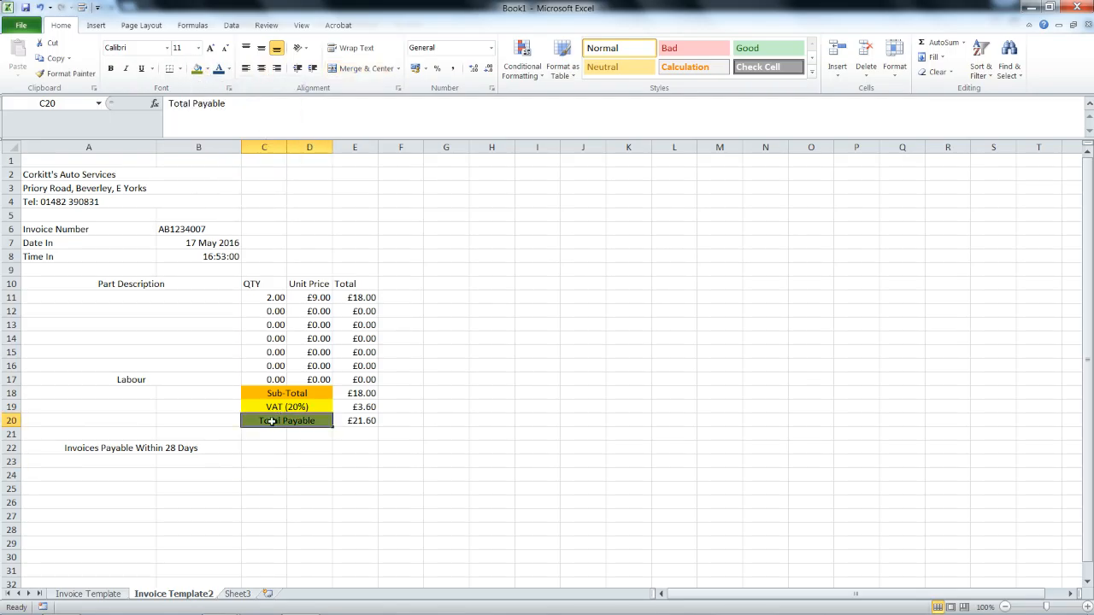
pyautogui.click(228, 70)
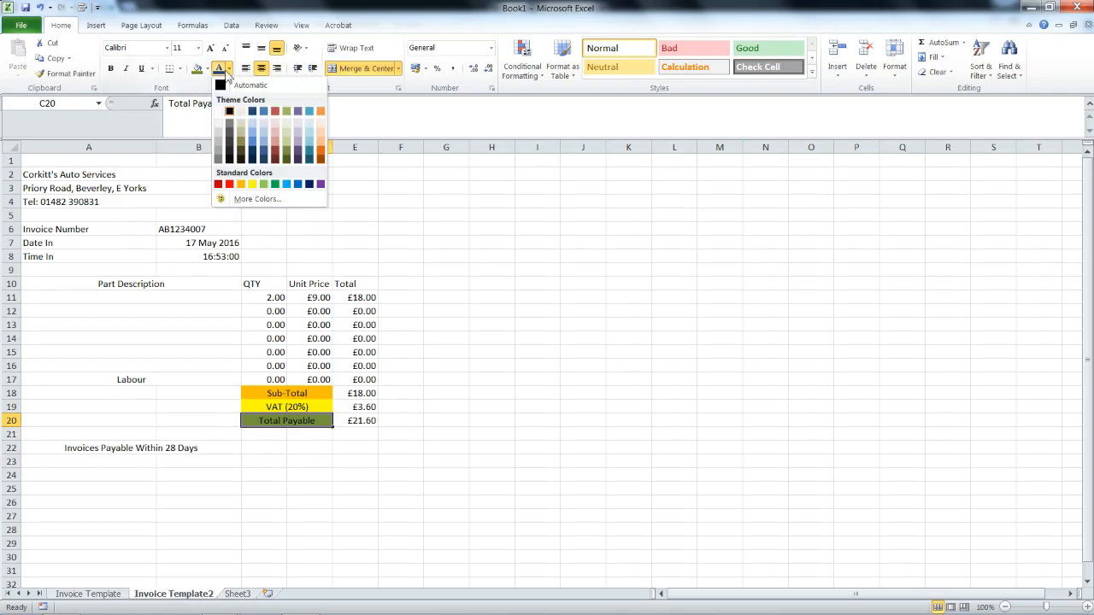
pyautogui.click(220, 120)
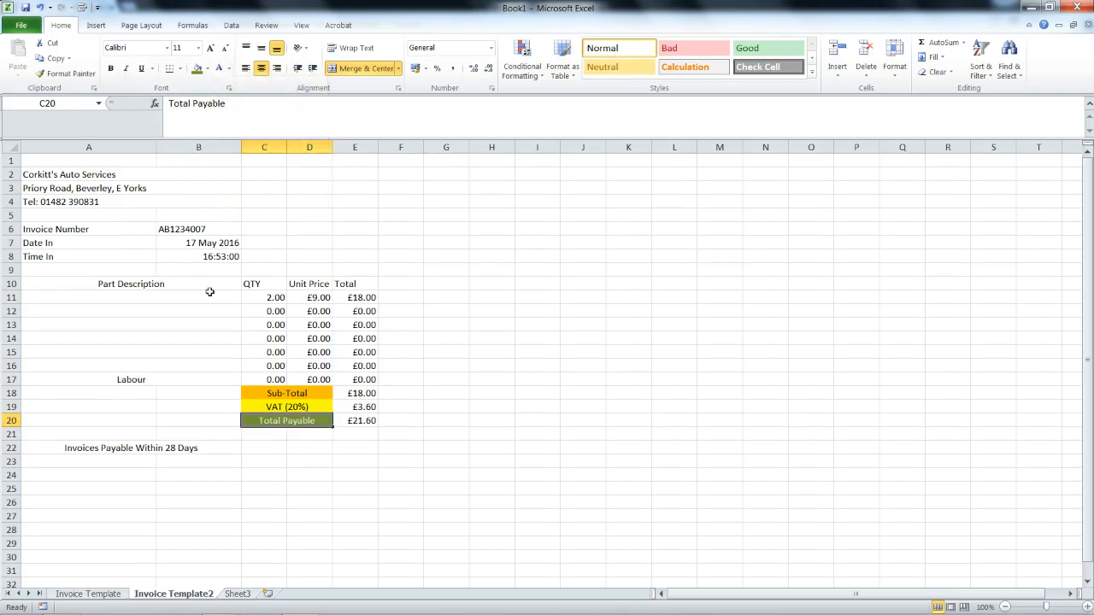
pyautogui.click(199, 347)
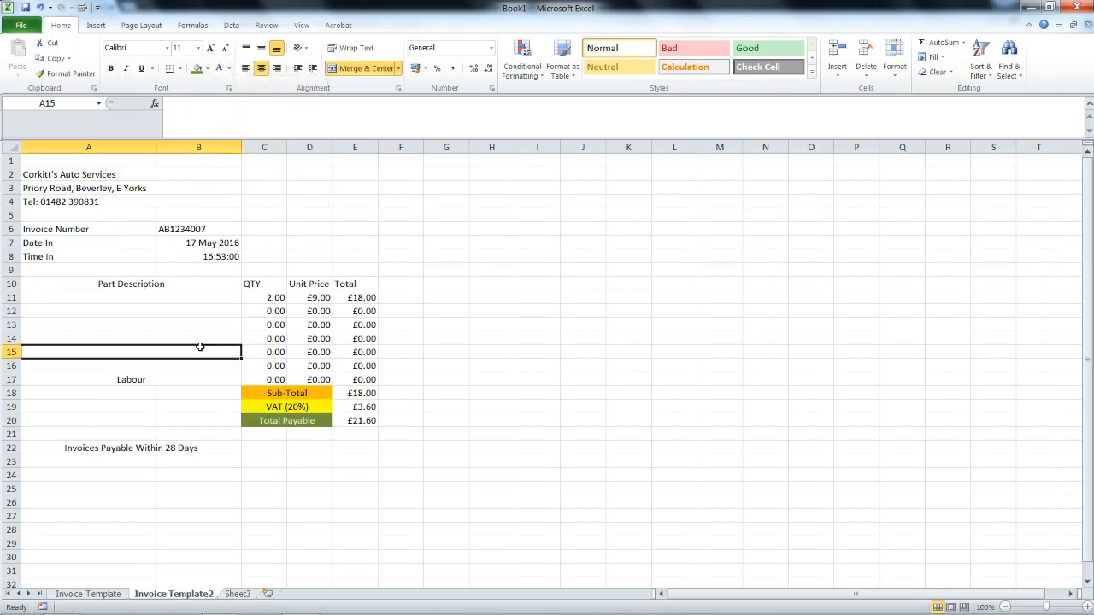
# Make the company name in A2 dark blue and enlarge it to size 22.
pyautogui.click(150, 175)
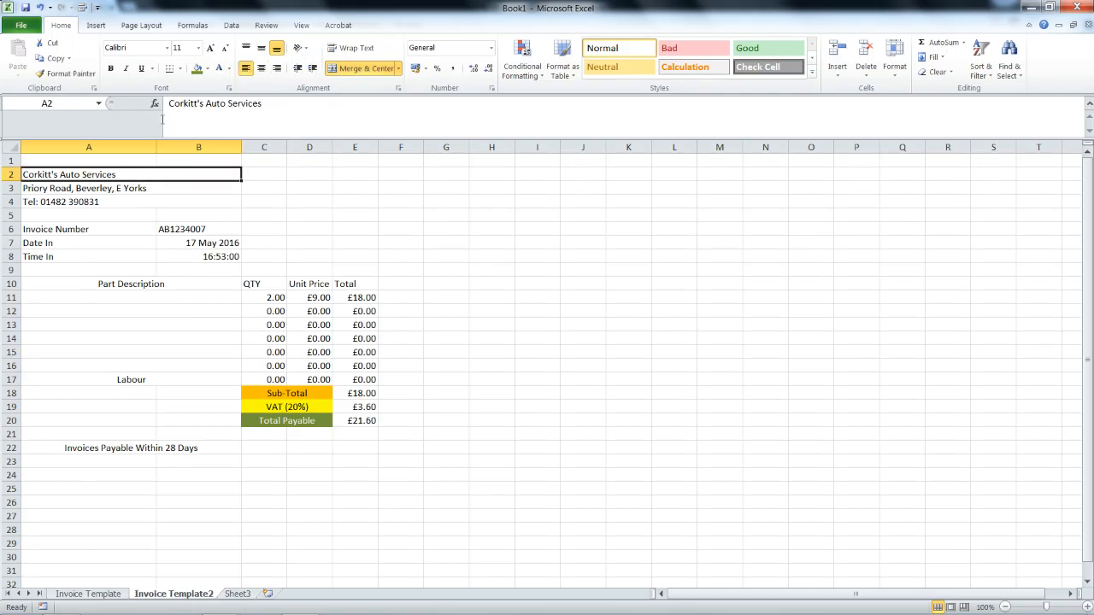
pyautogui.click(228, 68)
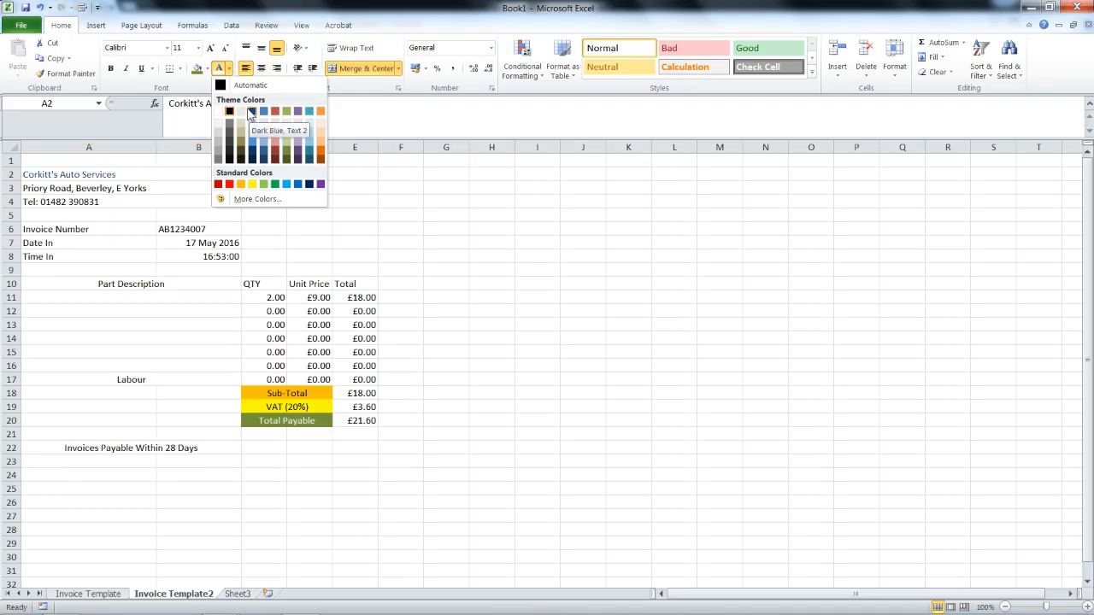
pyautogui.click(251, 111)
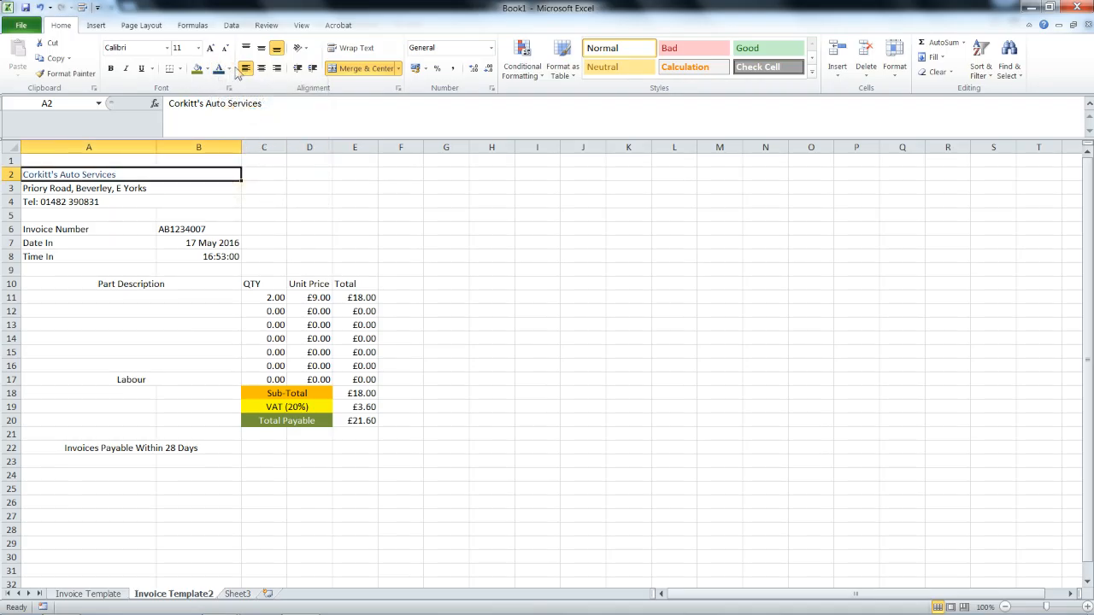
pyautogui.click(210, 49)
pyautogui.click(210, 49)
pyautogui.click(210, 48)
pyautogui.click(210, 48)
pyautogui.click(210, 49)
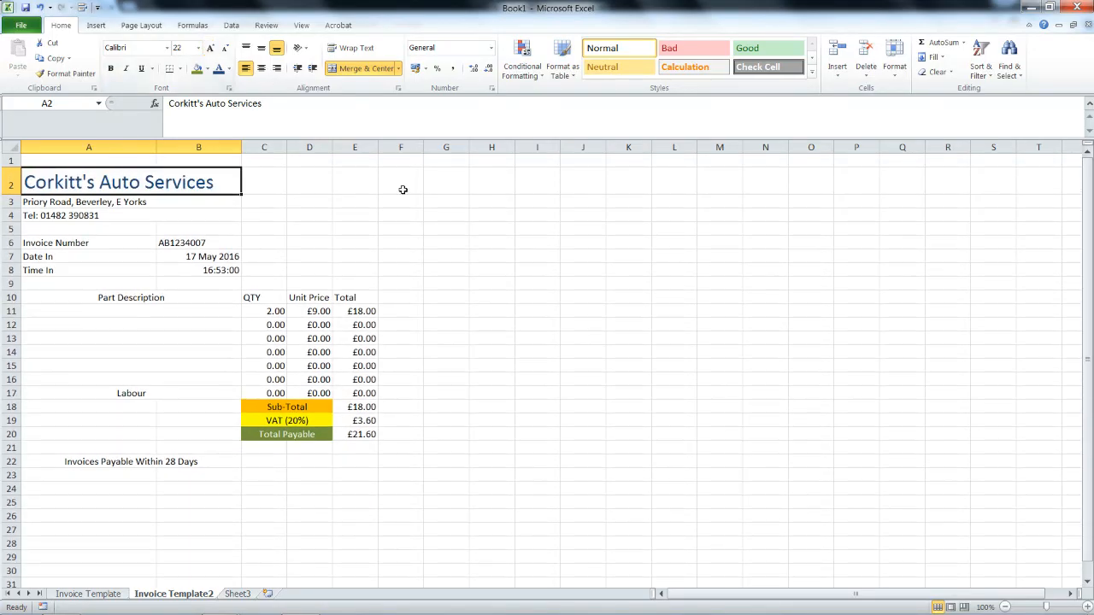
pyautogui.click(362, 186)
# Merge the title across A2:E2, fill it yellow and left-align it.
pyautogui.moveTo(362, 187); pyautogui.dragTo(135, 187)
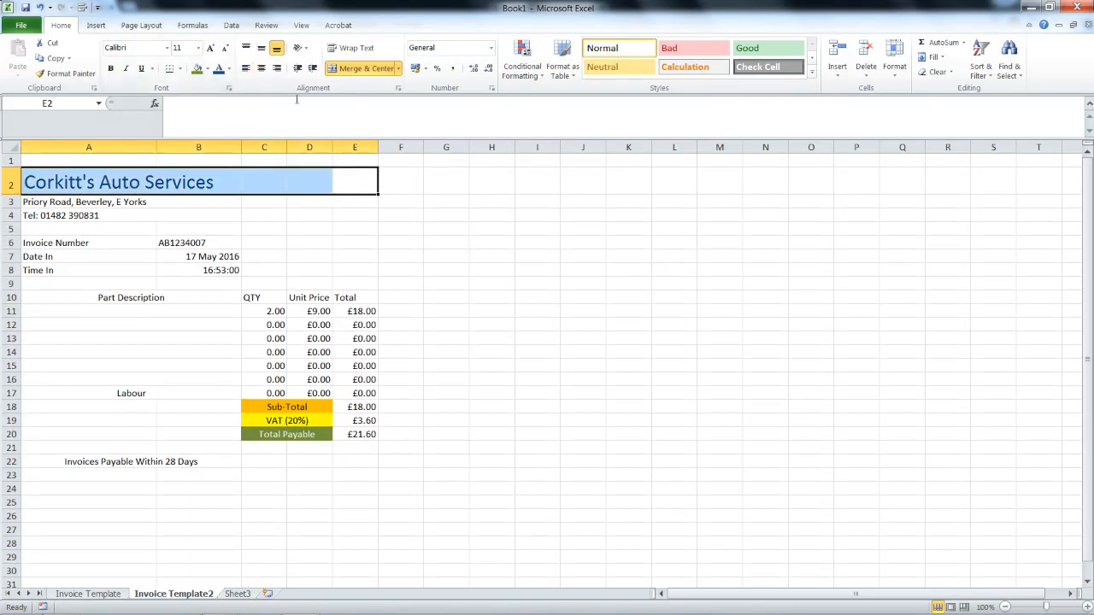
pyautogui.click(357, 69)
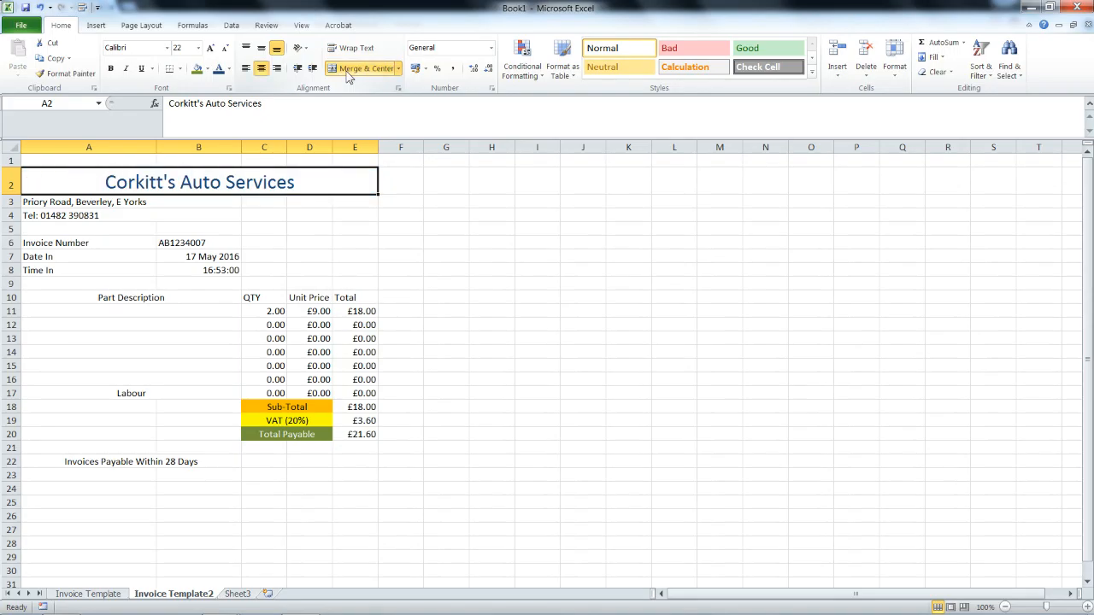
pyautogui.click(208, 69)
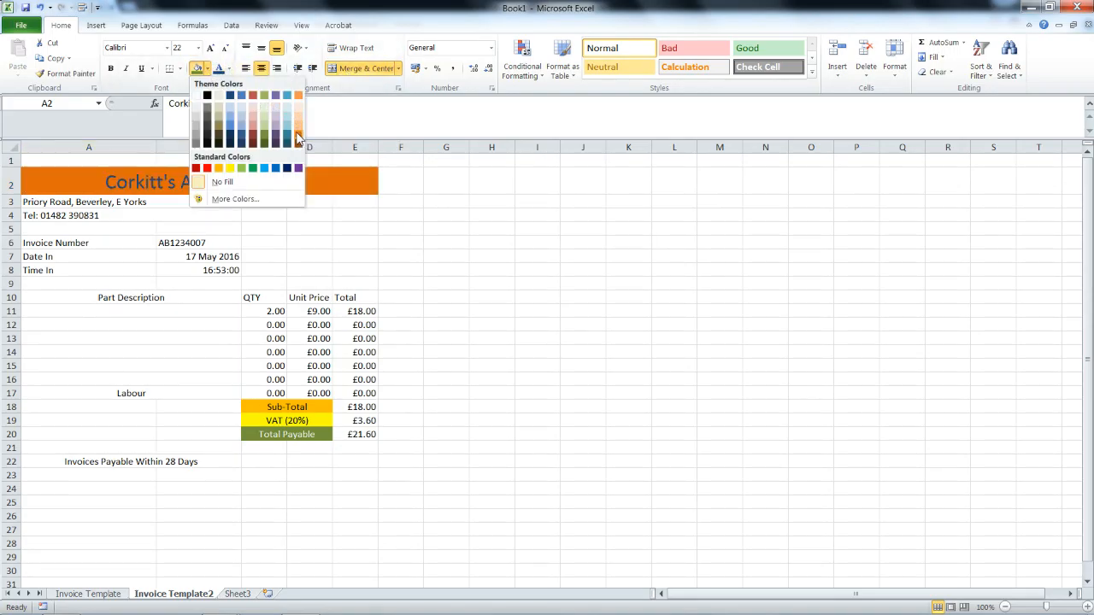
pyautogui.click(229, 169)
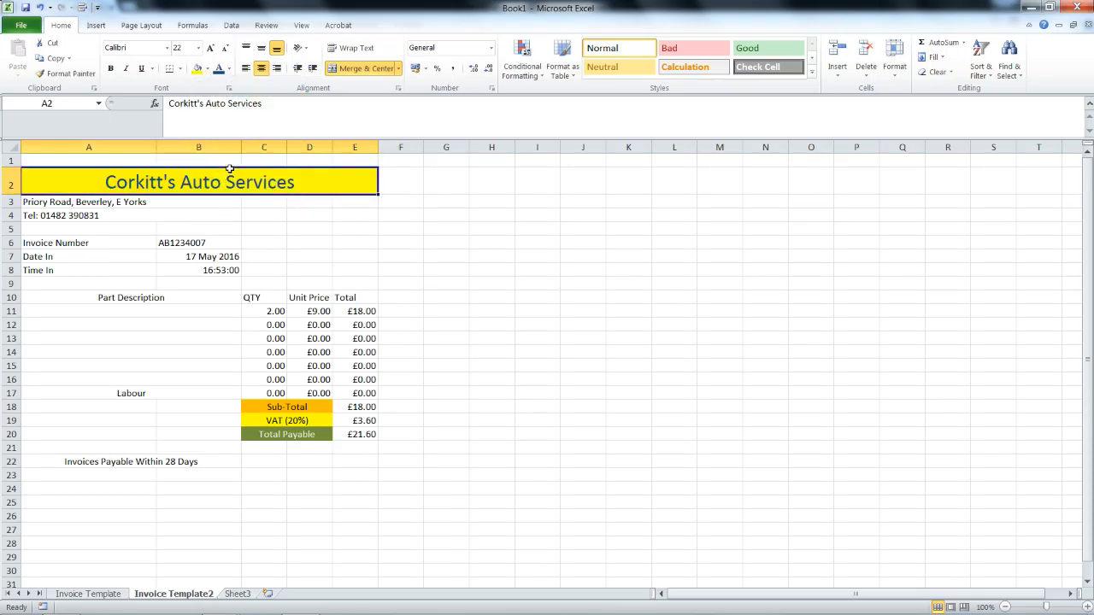
pyautogui.click(245, 70)
pyautogui.click(156, 204)
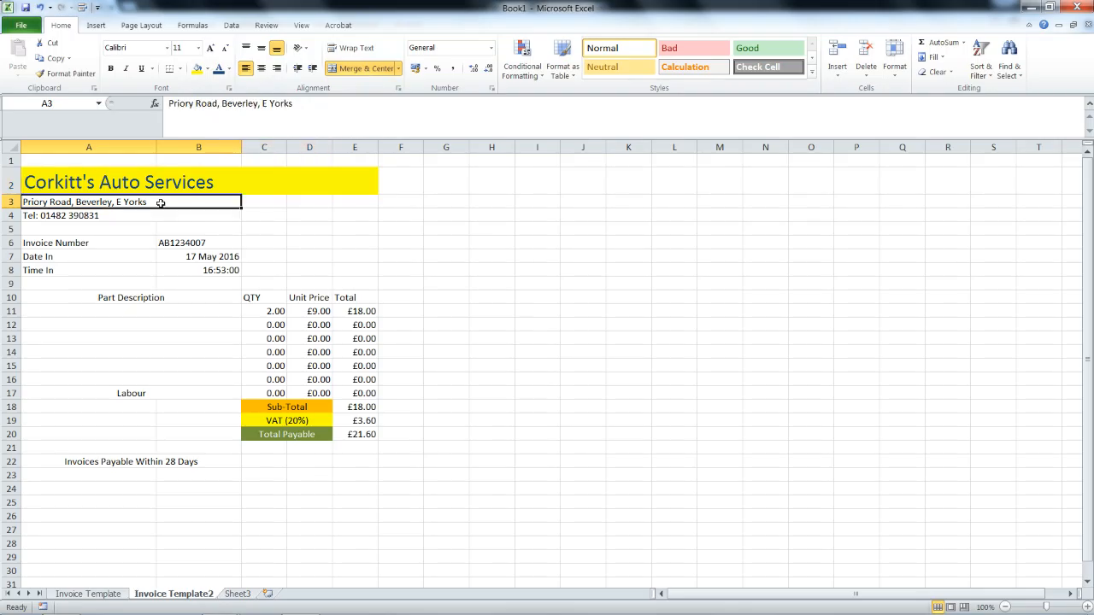
# Centre the payment note across A22:E22 with a yellow fill.
pyautogui.moveTo(357, 464); pyautogui.dragTo(193, 471)
pyautogui.click(358, 68)
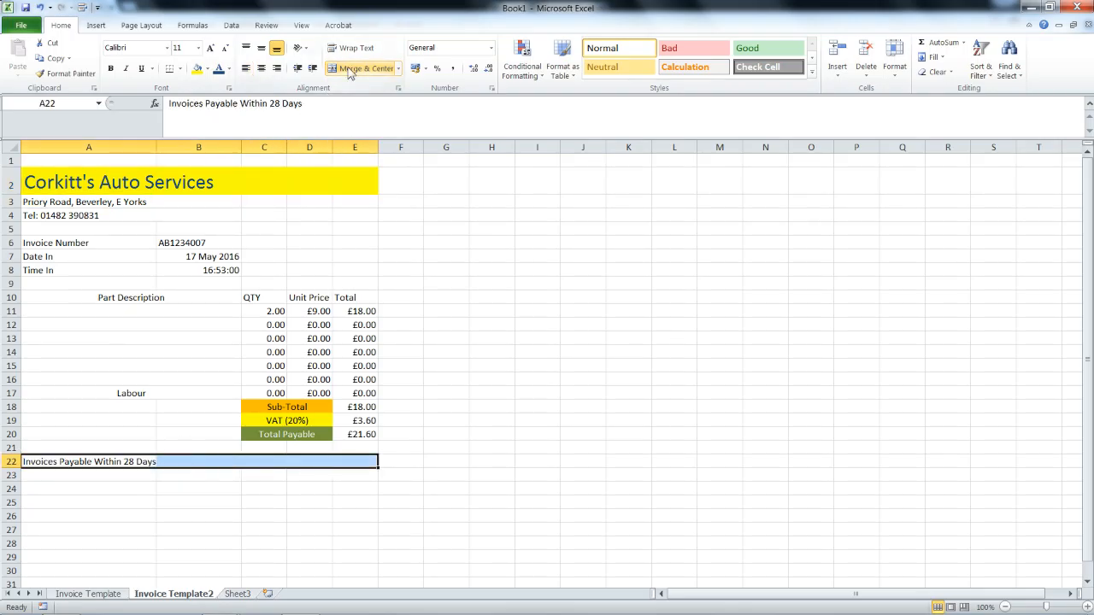
pyautogui.click(359, 68)
pyautogui.click(197, 69)
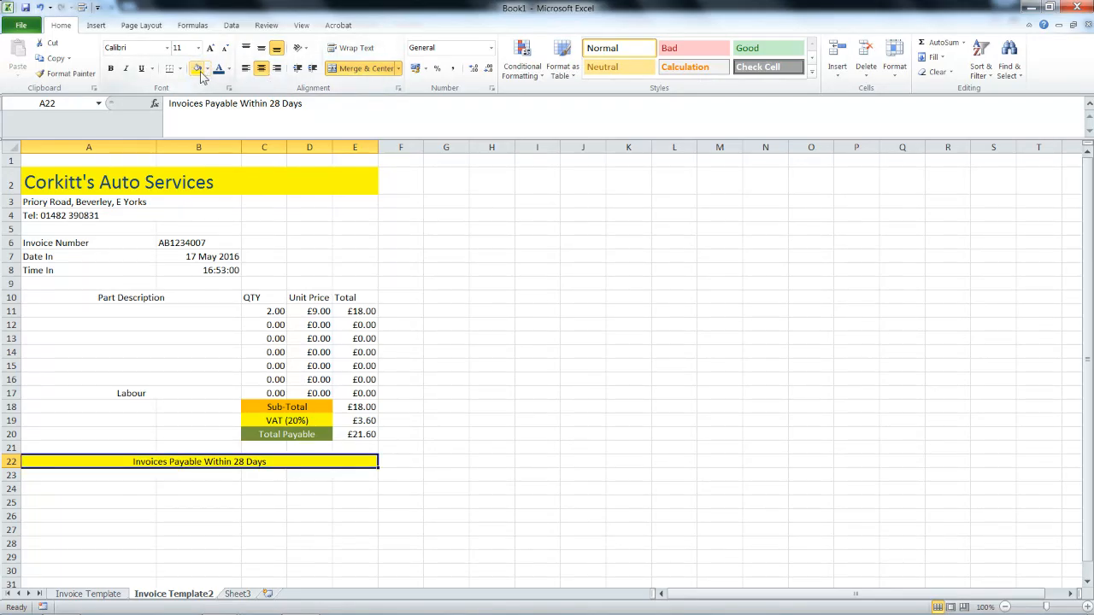
pyautogui.click(232, 429)
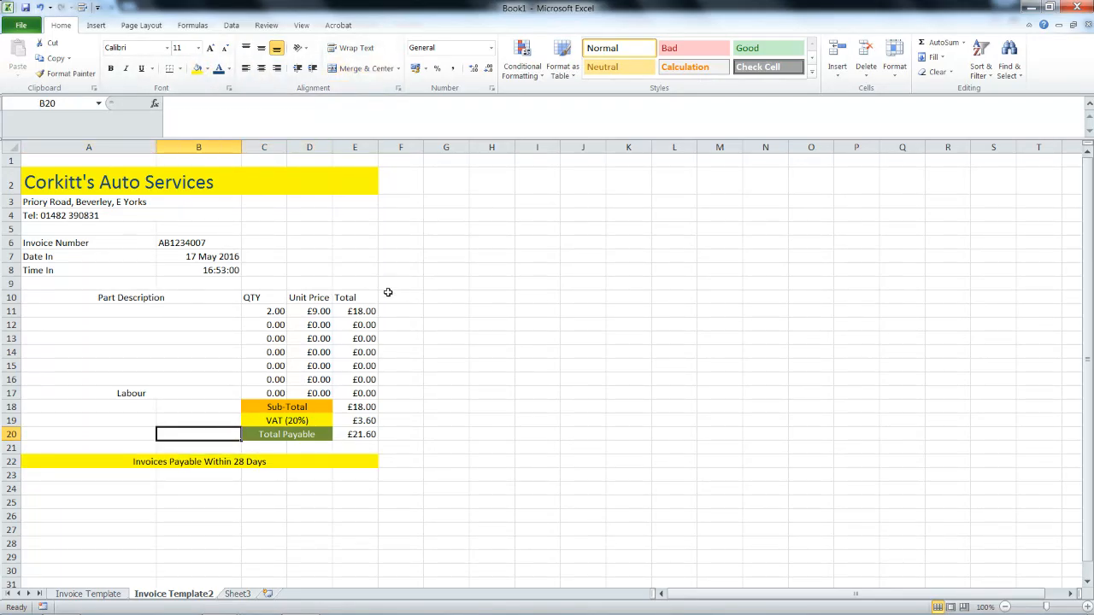
pyautogui.moveTo(381, 295); pyautogui.dragTo(34, 297)
pyautogui.click(206, 69)
# Fill the header row A10:E10 and the Labour cell A17 blue.
pyautogui.click(261, 92)
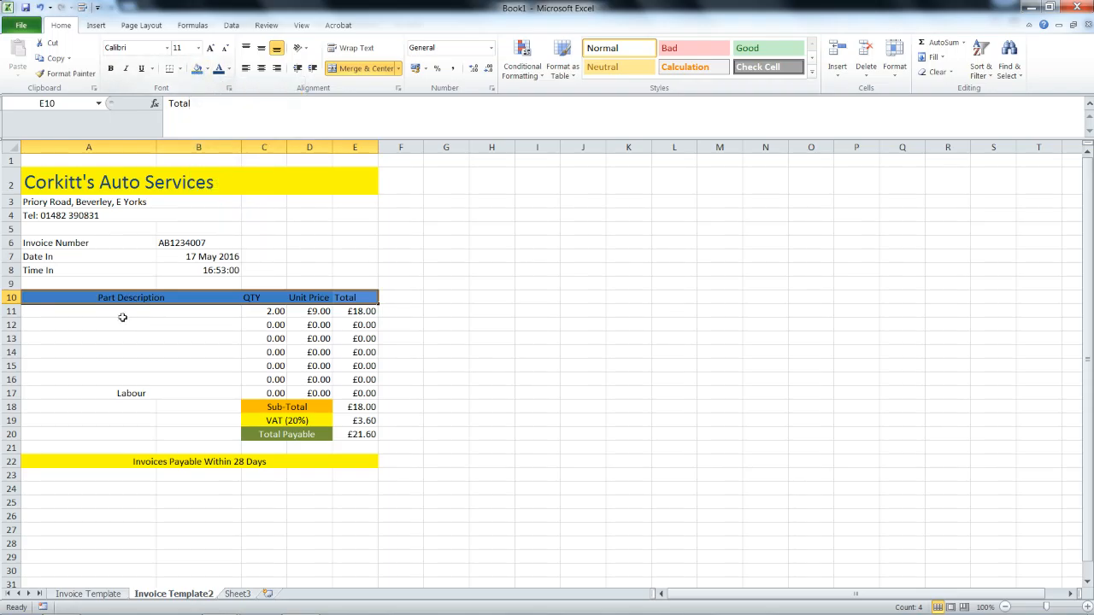
pyautogui.click(108, 396)
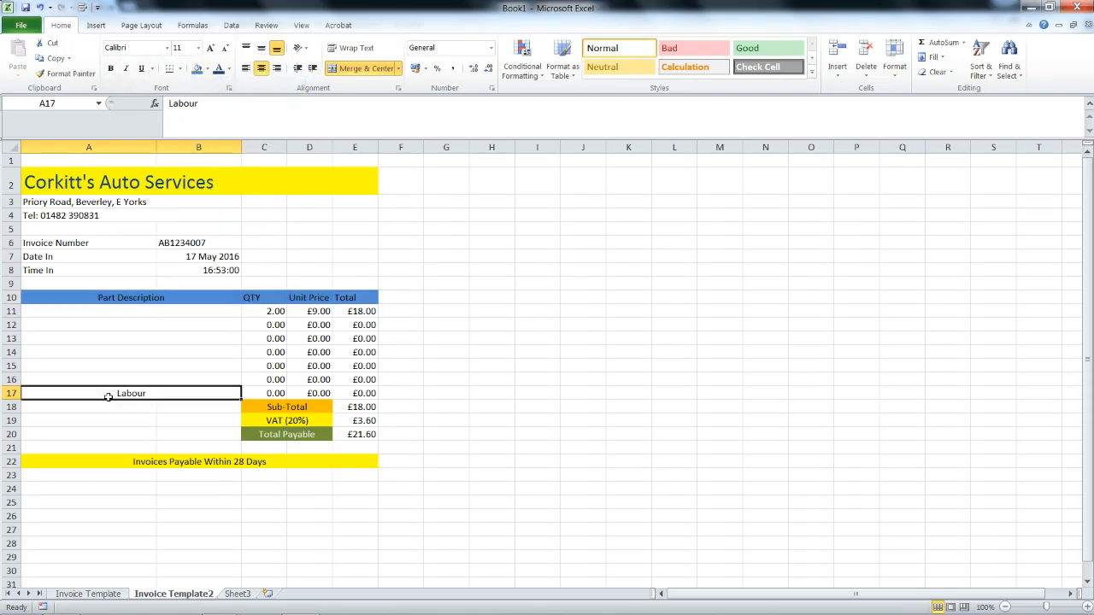
pyautogui.click(197, 70)
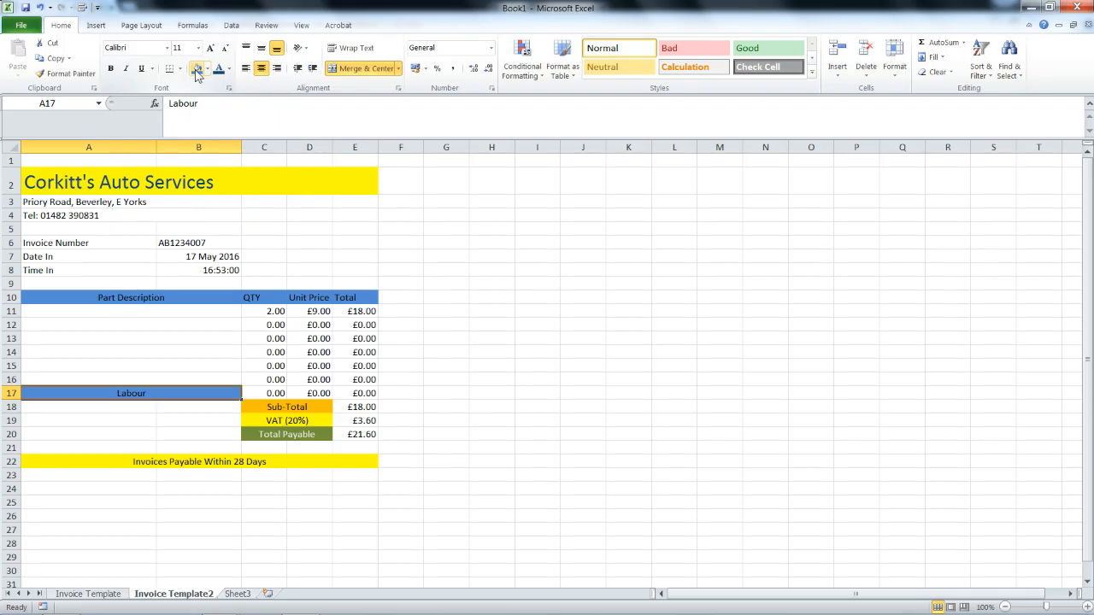
# Set the company title font to Adobe Garamond Pro Bold.
pyautogui.click(85, 182)
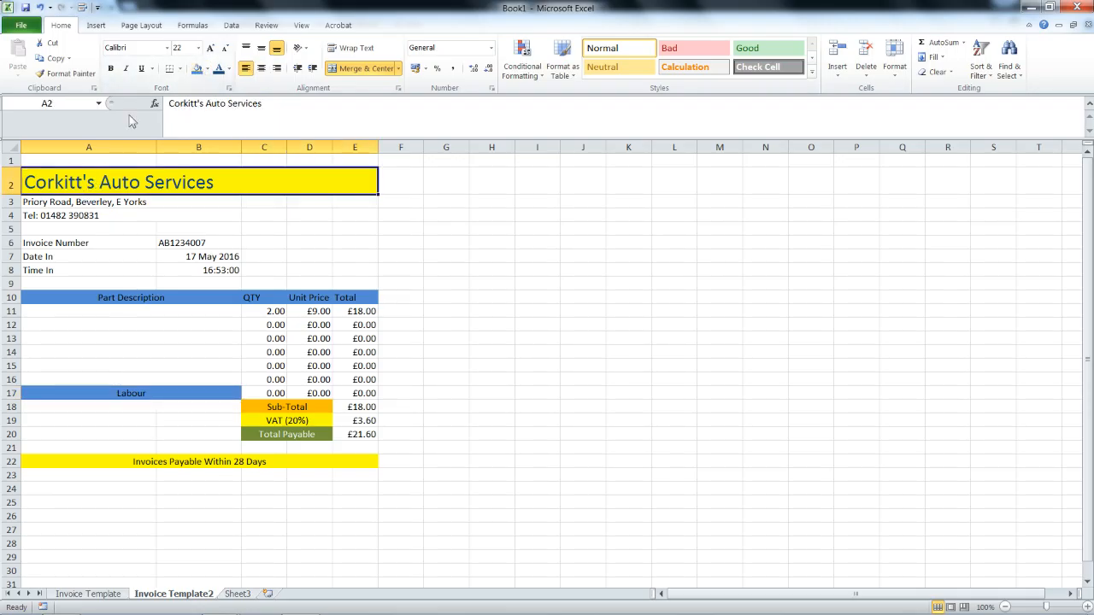
pyautogui.click(166, 48)
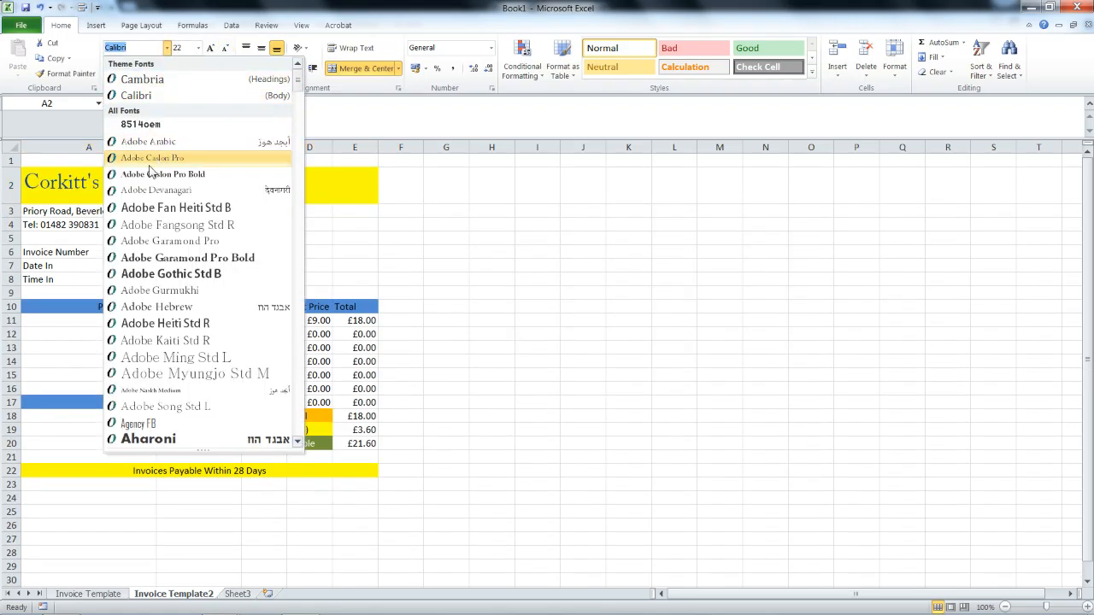
pyautogui.click(133, 257)
pyautogui.click(132, 256)
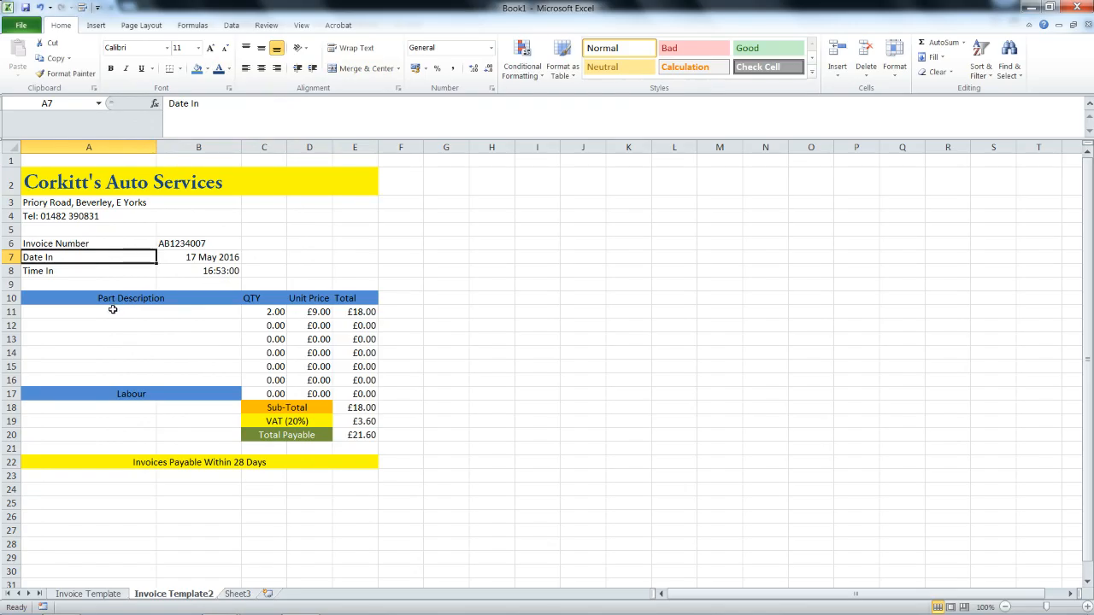
# Reset the quantity in C11 and unit price in D11 to 0.
pyautogui.click(267, 308)
pyautogui.write('0')
pyautogui.click(303, 312)
pyautogui.write('0')
pyautogui.click(302, 325)
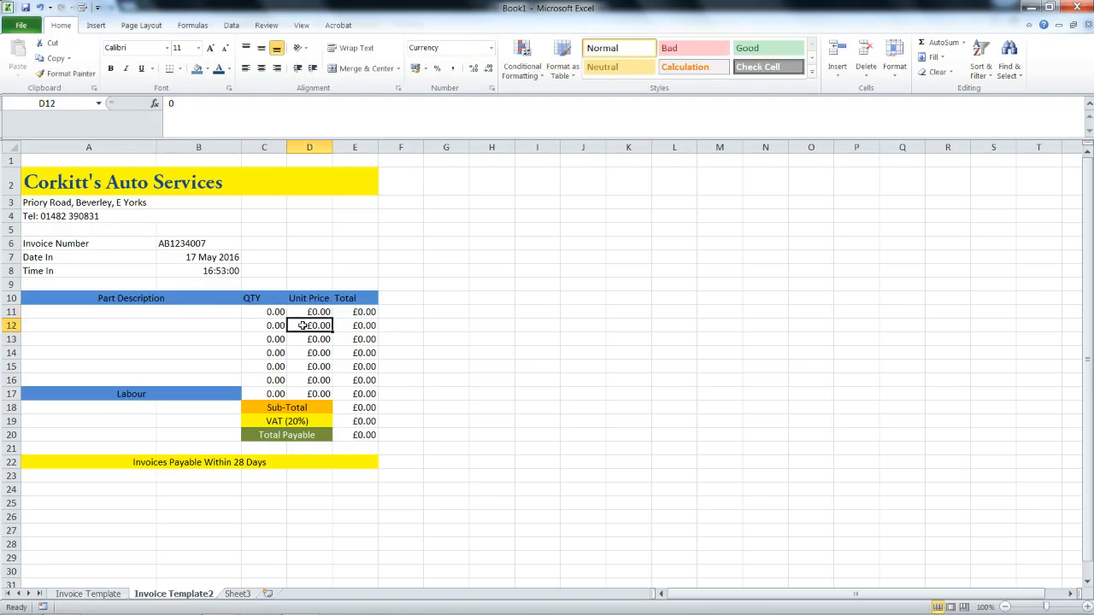
# Copy the Invoice Template2 sheet, placing the copy before Sheet3.
pyautogui.rightClick(181, 594)
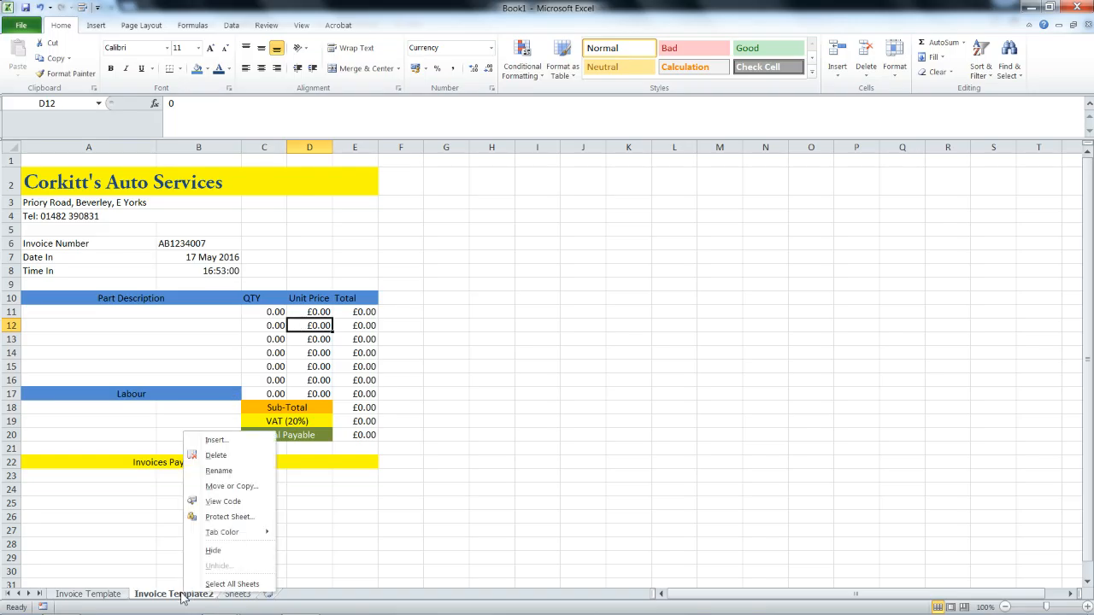
pyautogui.click(231, 486)
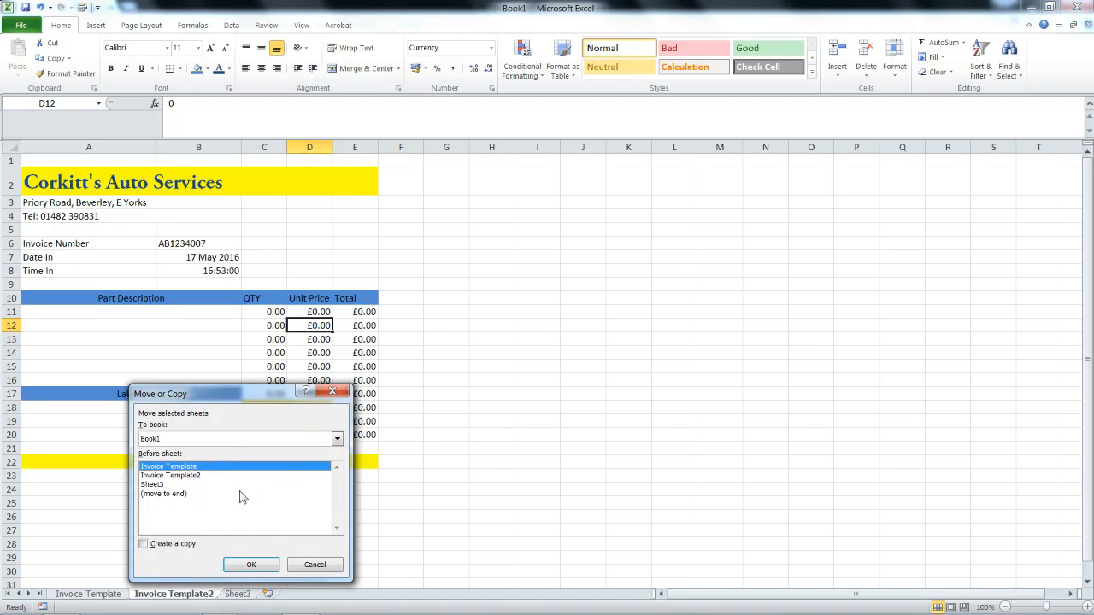
pyautogui.click(143, 544)
pyautogui.click(171, 485)
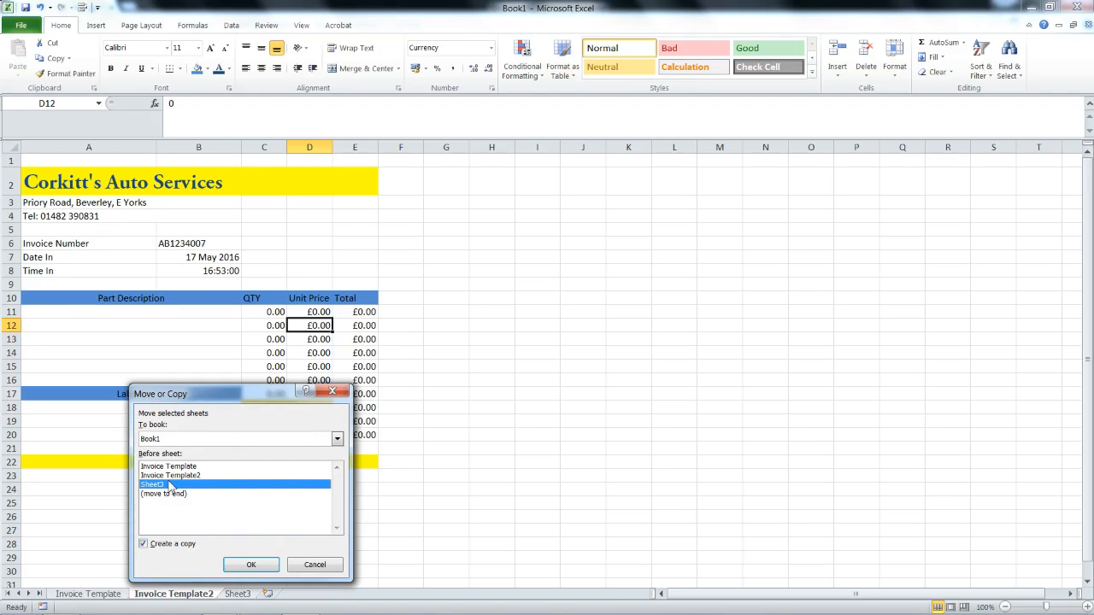
pyautogui.click(251, 565)
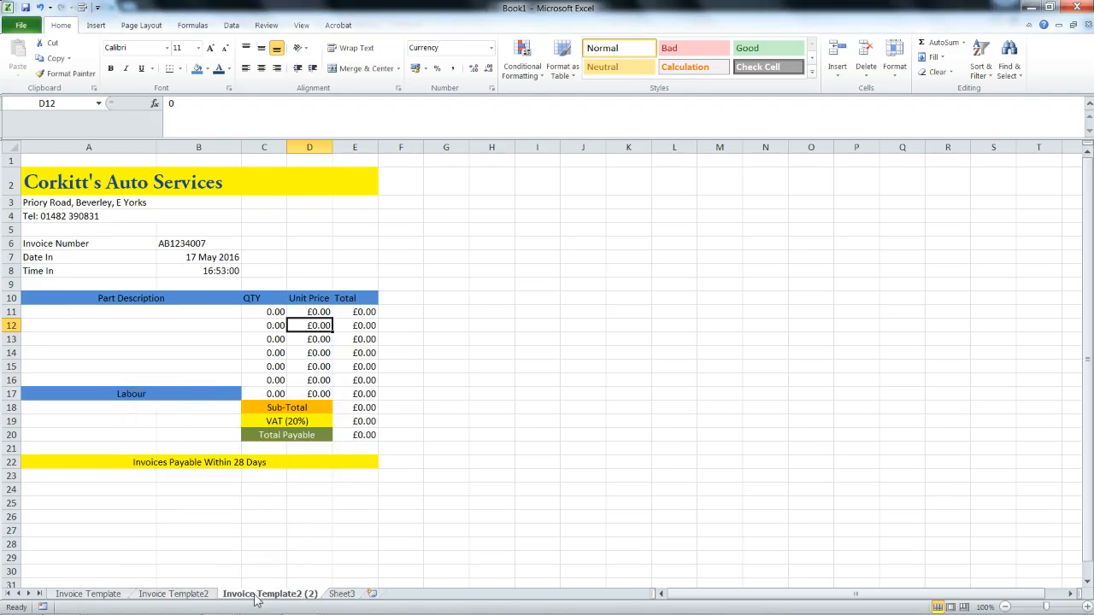
pyautogui.doubleClick(256, 598)
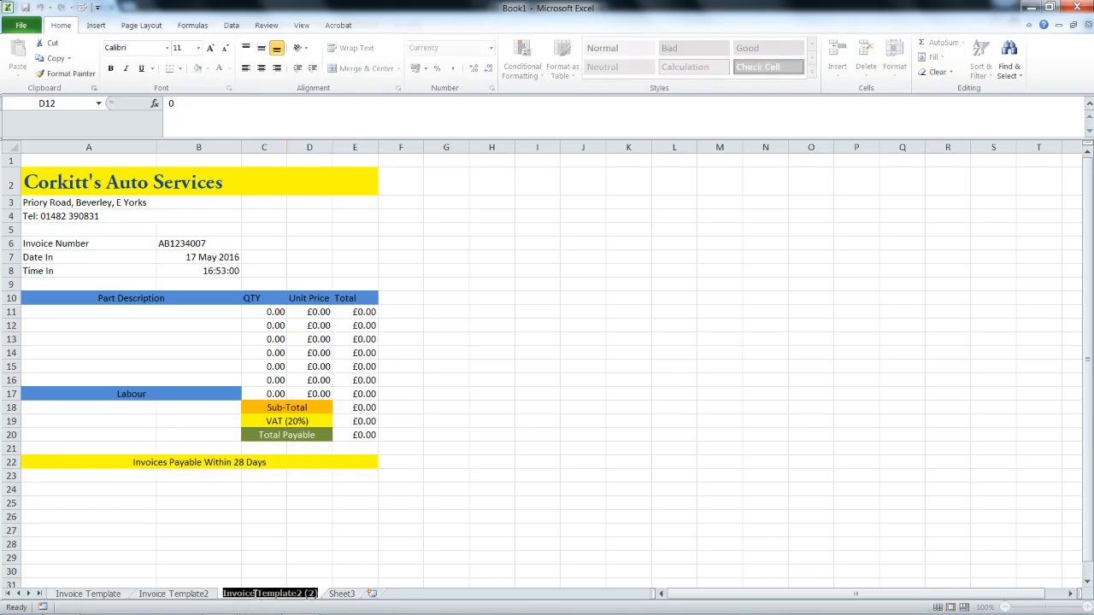
pyautogui.write('Invoice1606')
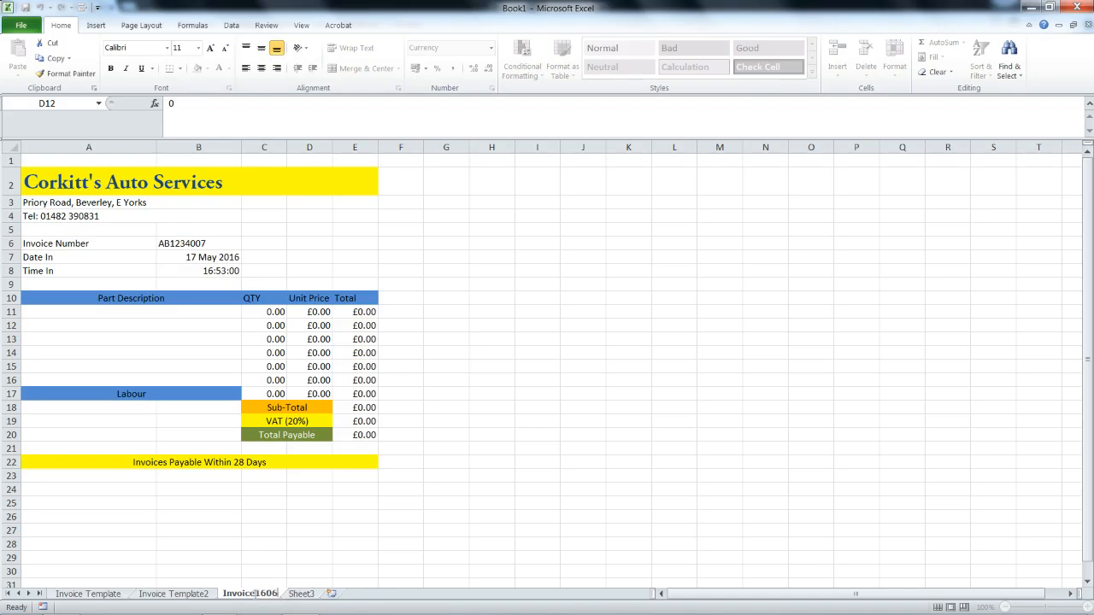
pyautogui.write('2016000999')
pyautogui.press('Return')
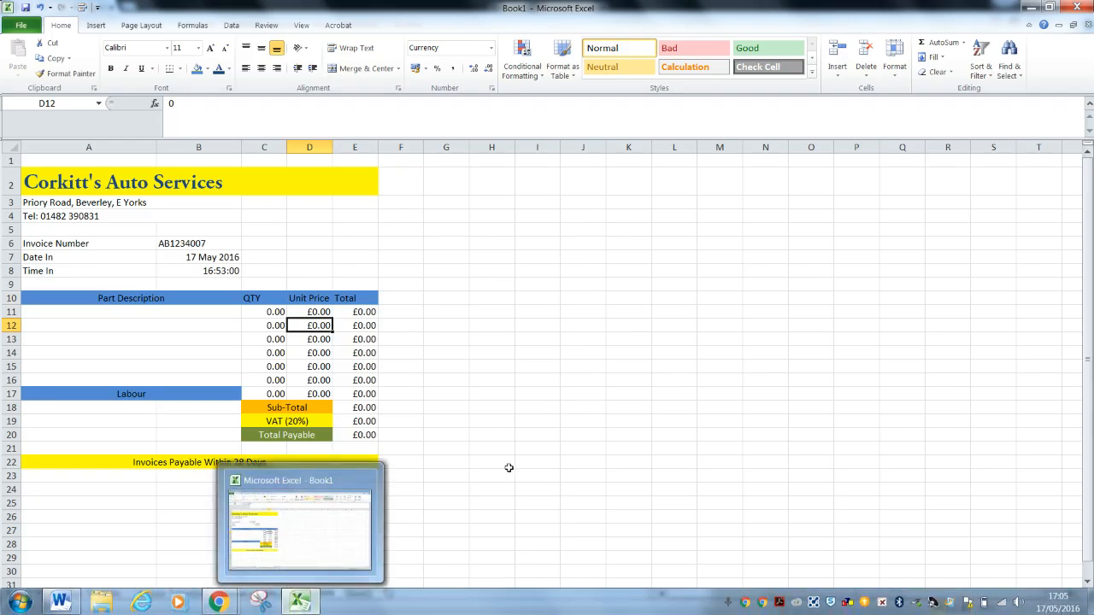
# Switch to the Google Chrome window showing a new tab page.
pyautogui.hotkey('alt', 'Tab')
pyautogui.hotkey('alt', 'Tab')
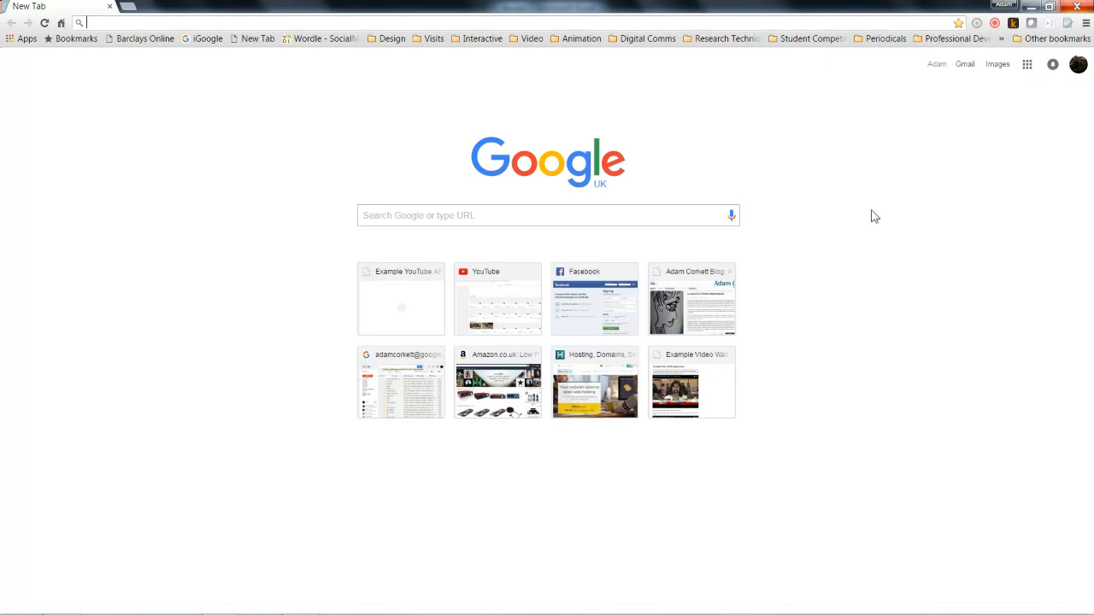
pyautogui.click(994, 23)
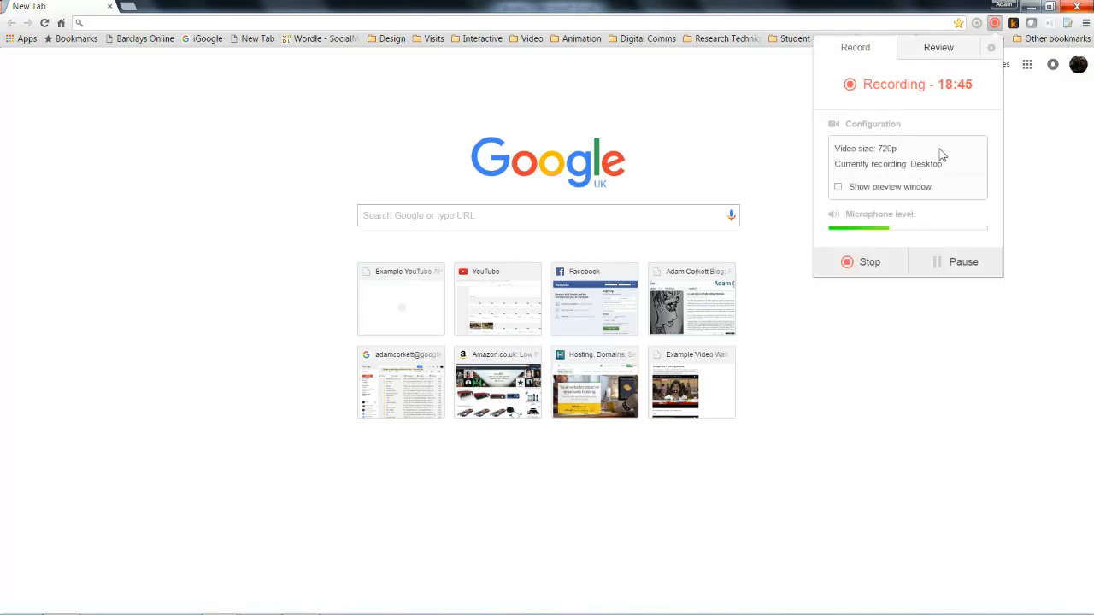